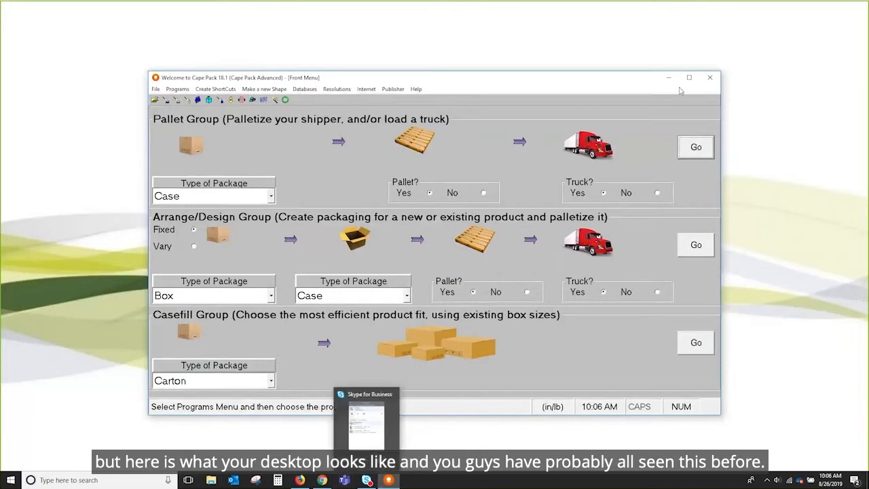
Close the desktop Cape Pack window and switch to Chrome.
{"action": "left_click", "coordinate": [710, 78]}
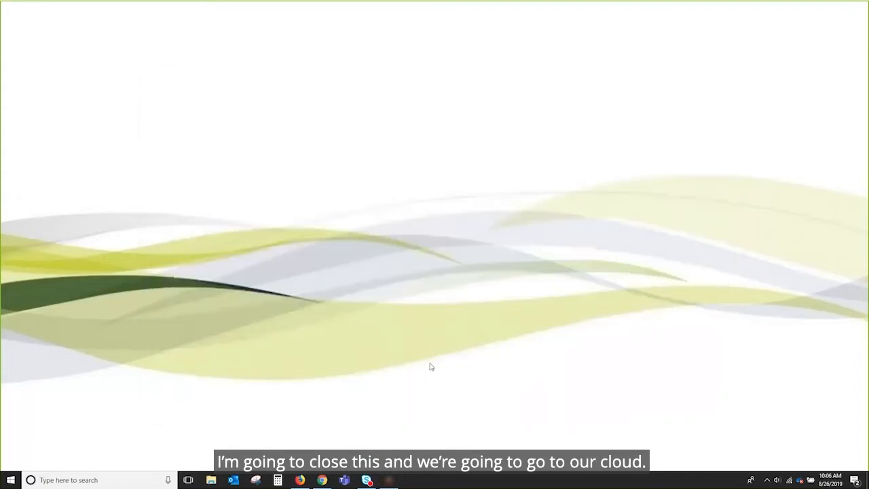
{"action": "left_click", "coordinate": [322, 480]}
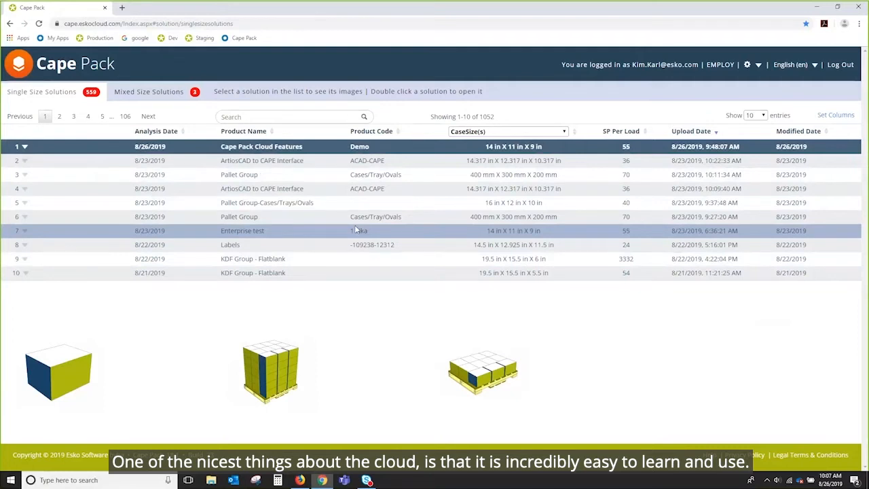
Open the Cape Pack Cloud Features solution from the single size solutions list.
{"action": "left_click_drag", "start_coordinate": [210, 95], "coordinate": [484, 95]}
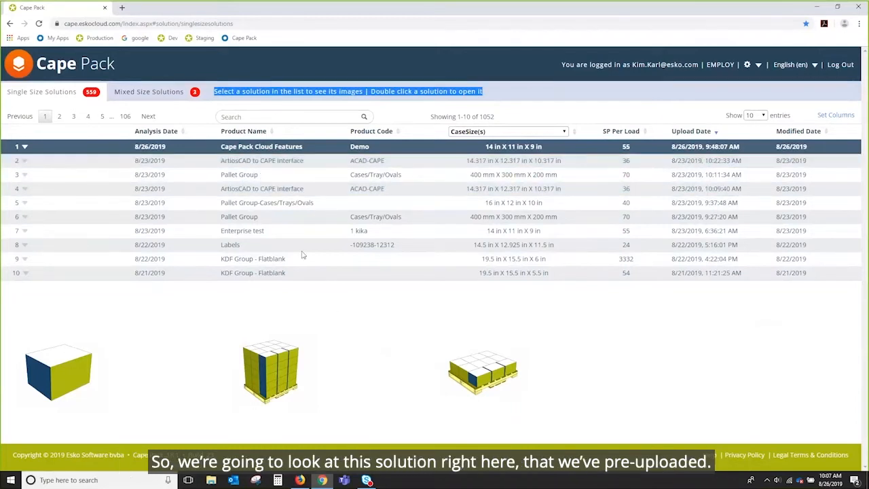
{"action": "double_click", "coordinate": [291, 148]}
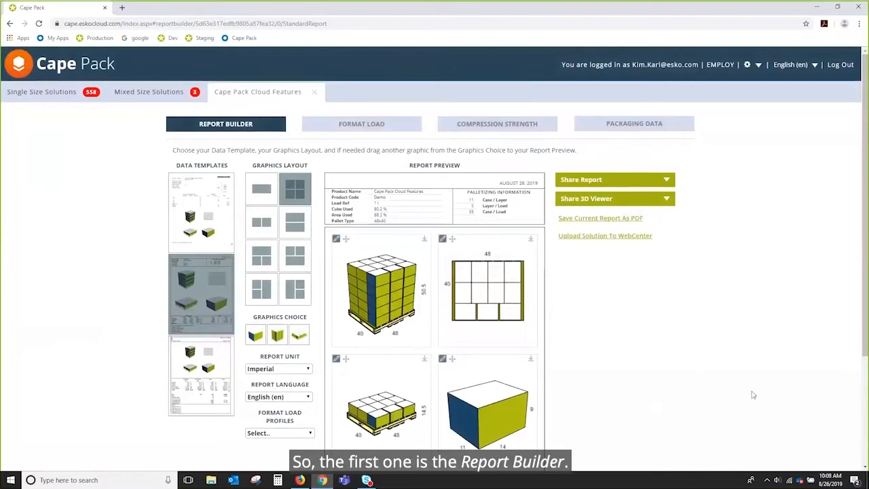
Scroll through the Report Builder page to examine the report preview's data, graphics and notes.
{"action": "mouse_move", "coordinate": [865, 281]}
{"action": "left_mouse_down"}
{"action": "mouse_move", "coordinate": [867, 383]}
{"action": "mouse_move", "coordinate": [867, 293]}
{"action": "left_mouse_up"}
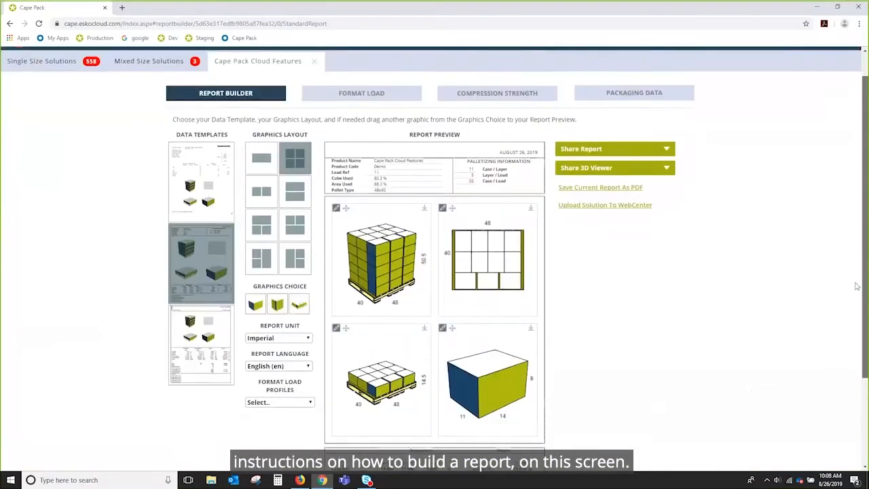
{"action": "left_click_drag", "start_coordinate": [172, 124], "coordinate": [582, 125]}
{"action": "left_click", "coordinate": [642, 385]}
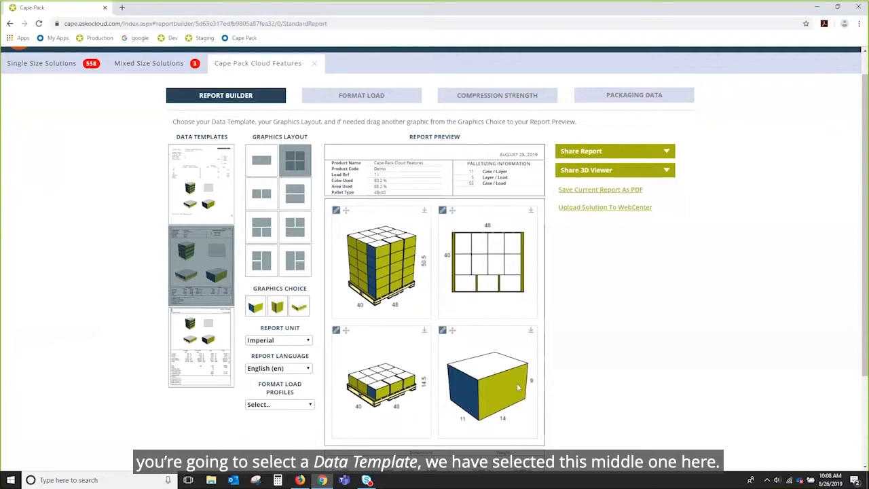
{"action": "scroll", "coordinate": [691, 351], "scroll_direction": "down", "scroll_amount": 3}
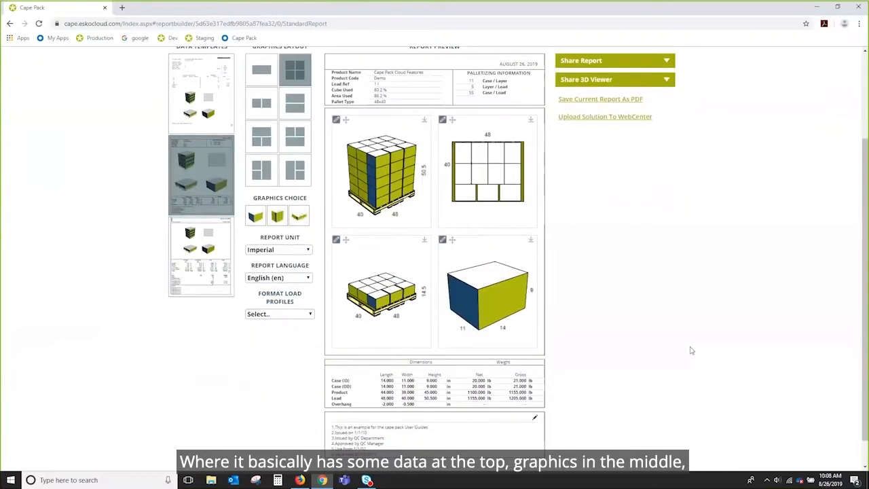
{"action": "scroll", "coordinate": [690, 351], "scroll_direction": "up", "scroll_amount": 3}
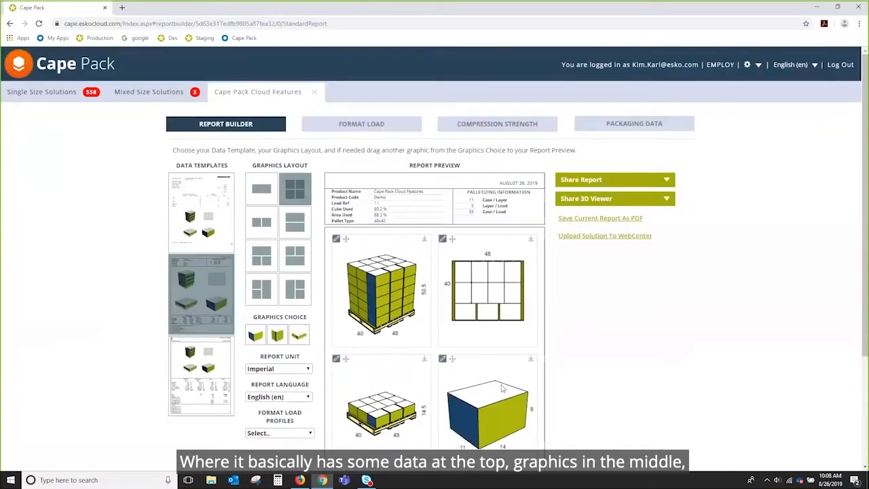
{"action": "scroll", "coordinate": [662, 375], "scroll_direction": "down", "scroll_amount": 3}
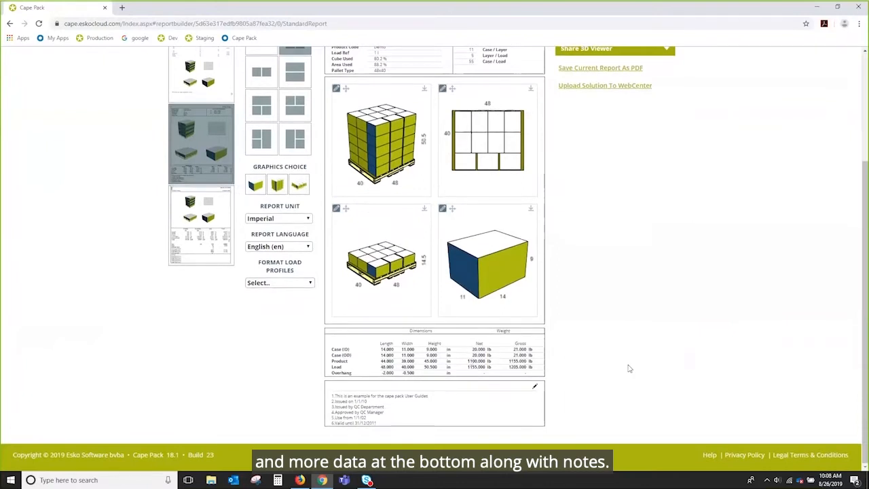
{"action": "scroll", "coordinate": [687, 253], "scroll_direction": "up", "scroll_amount": 2}
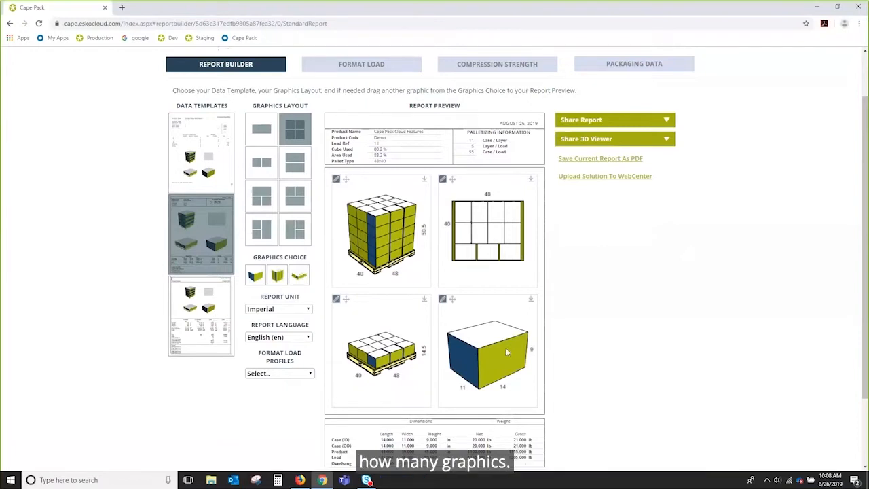
Choose the three-graphic layout and place the case graphic in the lower-right preview slot.
{"action": "left_click", "coordinate": [263, 196]}
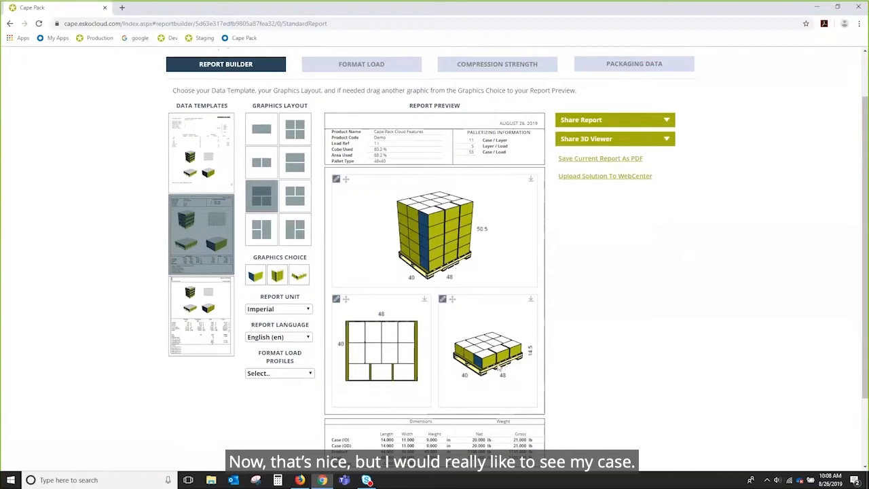
{"action": "left_click_drag", "start_coordinate": [253, 276], "coordinate": [489, 352]}
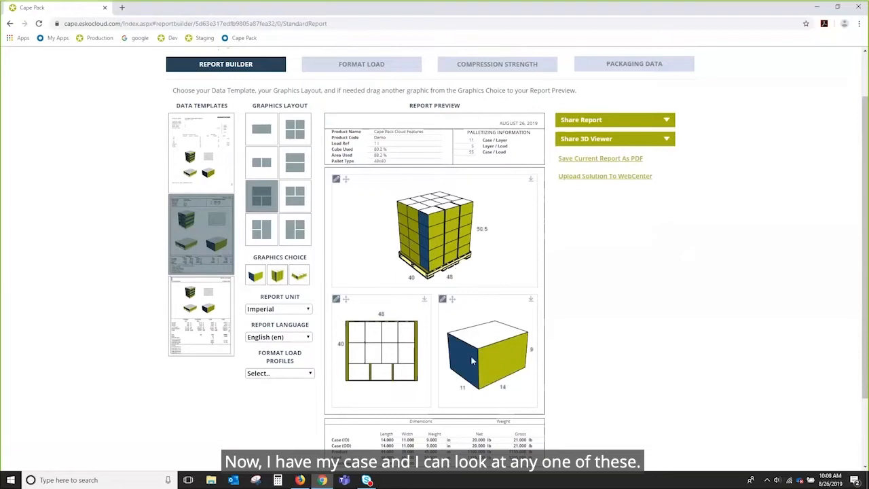
Rotate and zoom the top pallet-load graphic to inspect it from different angles.
{"action": "left_click_drag", "start_coordinate": [428, 259], "coordinate": [429, 224]}
{"action": "scroll", "coordinate": [445, 254], "scroll_direction": "up", "scroll_amount": 3}
{"action": "scroll", "coordinate": [443, 248], "scroll_direction": "down", "scroll_amount": 3}
{"action": "scroll", "coordinate": [429, 223], "scroll_direction": "up", "scroll_amount": 3}
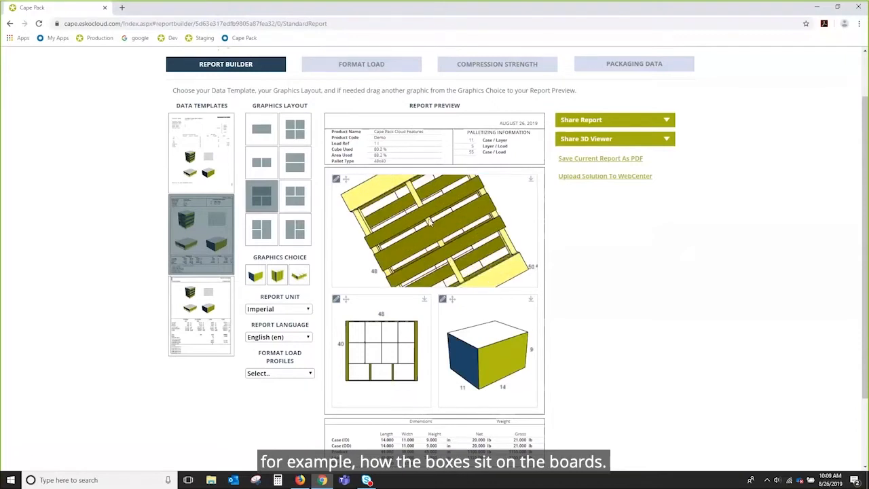
{"action": "scroll", "coordinate": [429, 223], "scroll_direction": "up", "scroll_amount": 2}
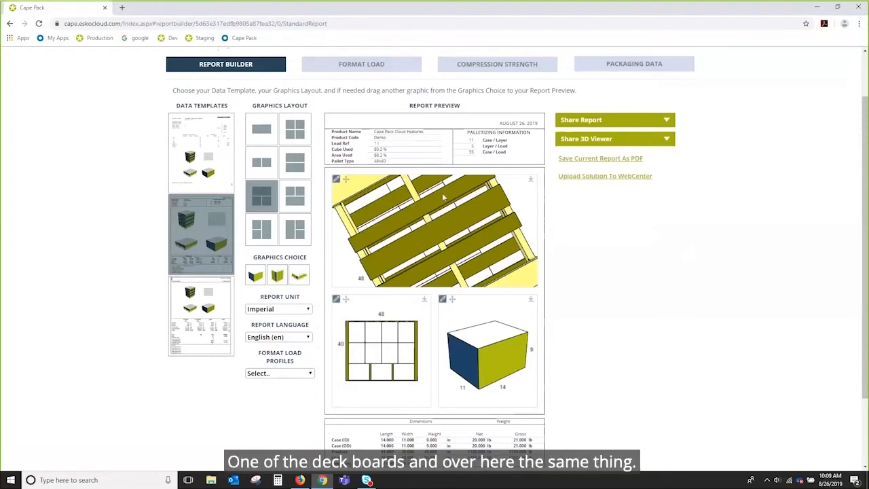
{"action": "mouse_move", "coordinate": [429, 201]}
{"action": "left_mouse_down"}
{"action": "mouse_move", "coordinate": [420, 224]}
{"action": "mouse_move", "coordinate": [455, 266]}
{"action": "mouse_move", "coordinate": [415, 240]}
{"action": "left_mouse_up"}
{"action": "scroll", "coordinate": [420, 224], "scroll_direction": "up", "scroll_amount": 3}
{"action": "scroll", "coordinate": [420, 222], "scroll_direction": "down", "scroll_amount": 3}
{"action": "scroll", "coordinate": [421, 228], "scroll_direction": "down", "scroll_amount": 4}
{"action": "scroll", "coordinate": [445, 255], "scroll_direction": "up", "scroll_amount": 5}
{"action": "scroll", "coordinate": [444, 253], "scroll_direction": "down", "scroll_amount": 4}
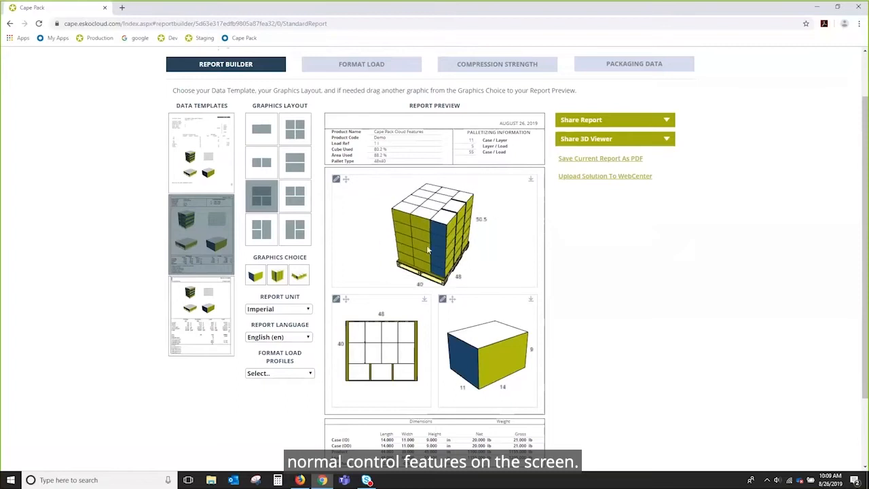
Set the top graphic to a Multi-Stack view two pallet loads high.
{"action": "left_click", "coordinate": [336, 181]}
{"action": "mouse_move", "coordinate": [358, 239]}
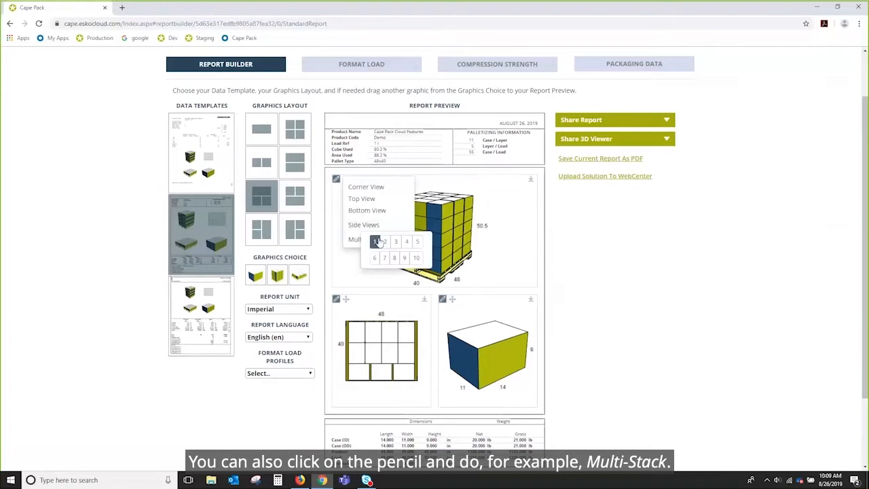
{"action": "left_click", "coordinate": [385, 241]}
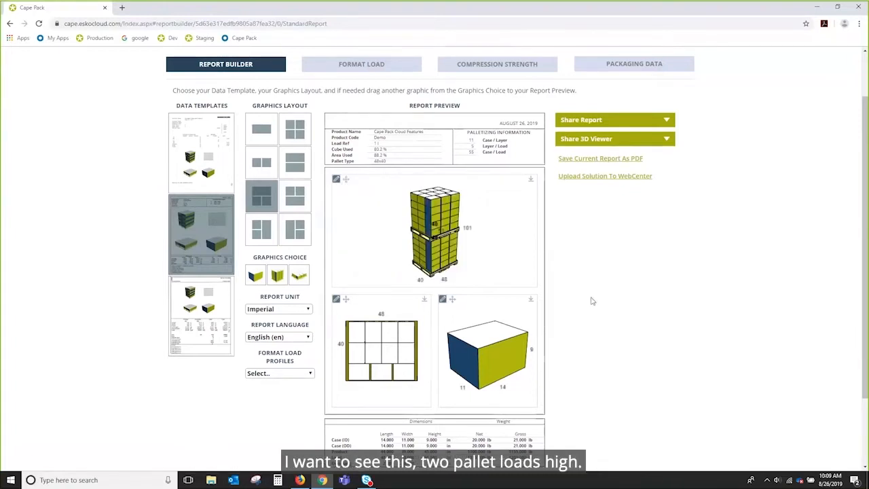
{"action": "mouse_move", "coordinate": [438, 257]}
{"action": "left_mouse_down"}
{"action": "mouse_move", "coordinate": [461, 243]}
{"action": "mouse_move", "coordinate": [439, 256]}
{"action": "left_mouse_up"}
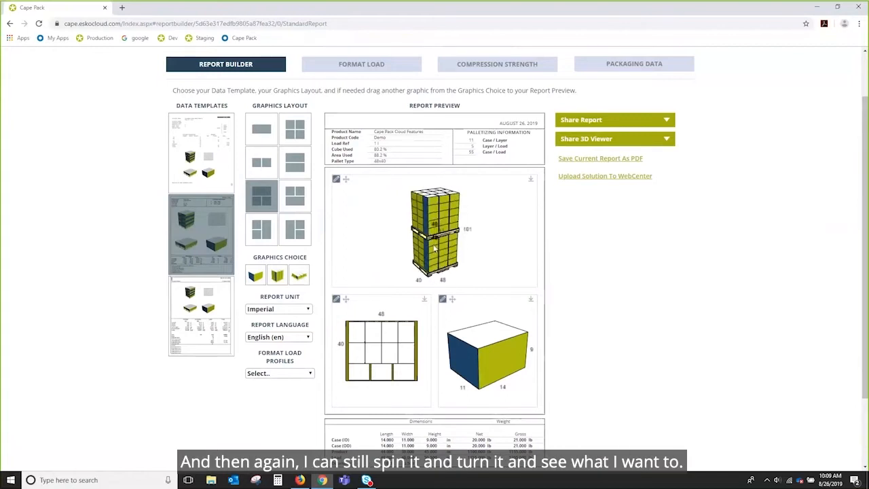
Reset the top graphic to a single-stack Multi-Stack view.
{"action": "left_click", "coordinate": [335, 180]}
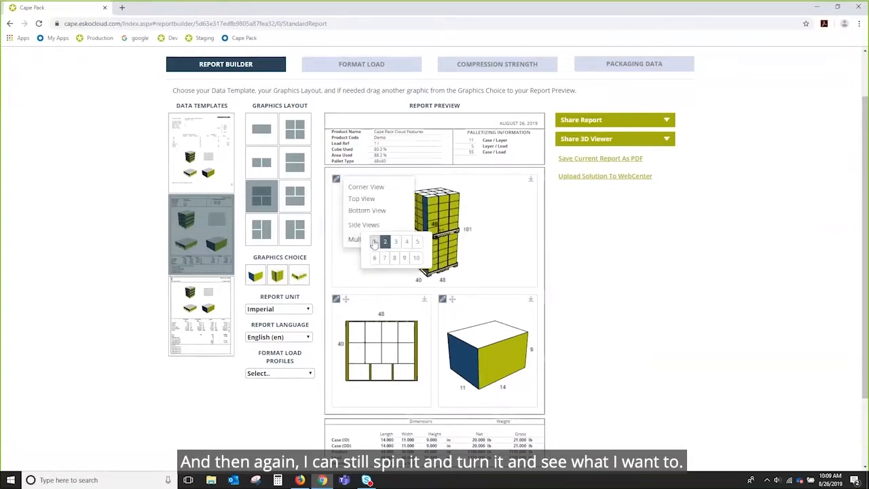
{"action": "left_click", "coordinate": [374, 243]}
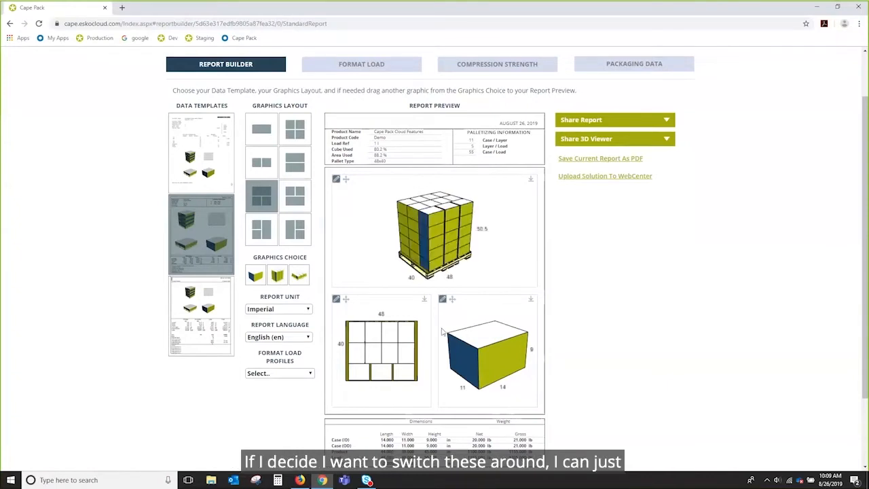
Swap the two lower graphics so the case appears in the lower-left slot.
{"action": "left_click_drag", "start_coordinate": [346, 300], "coordinate": [462, 305]}
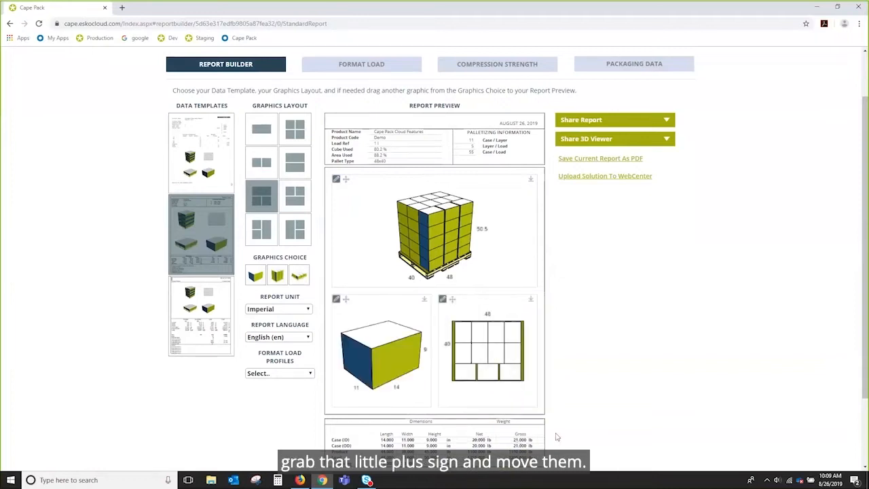
{"action": "mouse_move", "coordinate": [360, 369]}
{"action": "left_mouse_down"}
{"action": "mouse_move", "coordinate": [369, 359]}
{"action": "mouse_move", "coordinate": [362, 374]}
{"action": "left_mouse_up"}
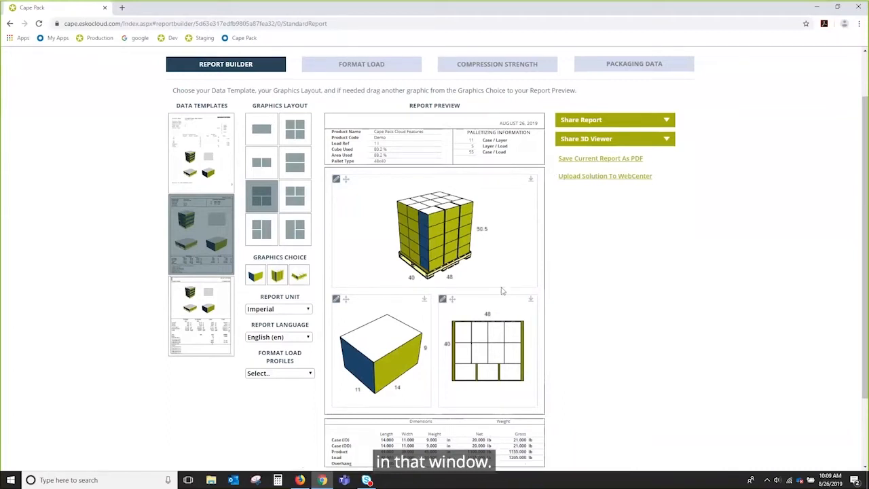
Replace the report's user text with 'Provided courtesy of Customer Service' and a line 'For information contact' plus the contact's name.
{"action": "scroll", "coordinate": [661, 288], "scroll_direction": "down", "scroll_amount": 1}
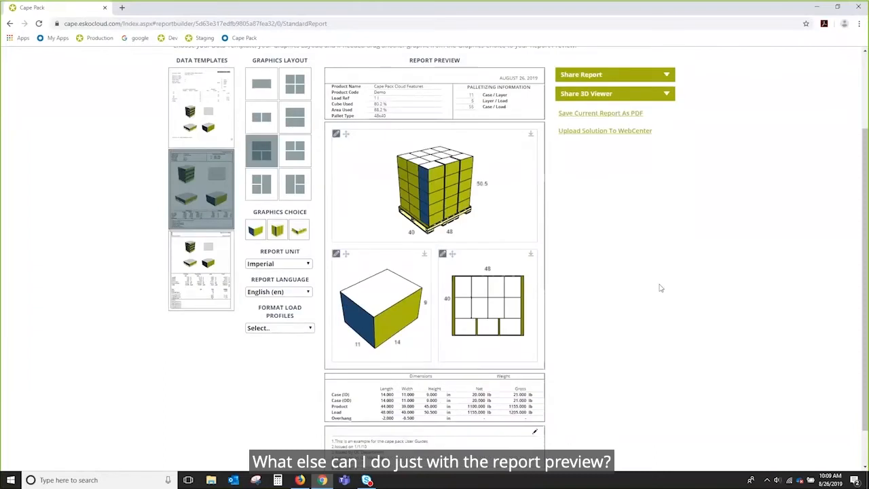
{"action": "scroll", "coordinate": [669, 252], "scroll_direction": "down", "scroll_amount": 1}
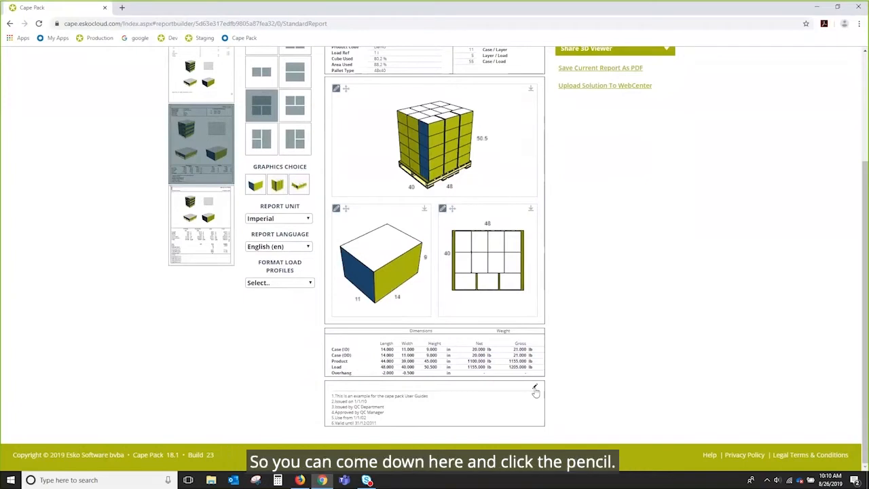
{"action": "left_click", "coordinate": [535, 390]}
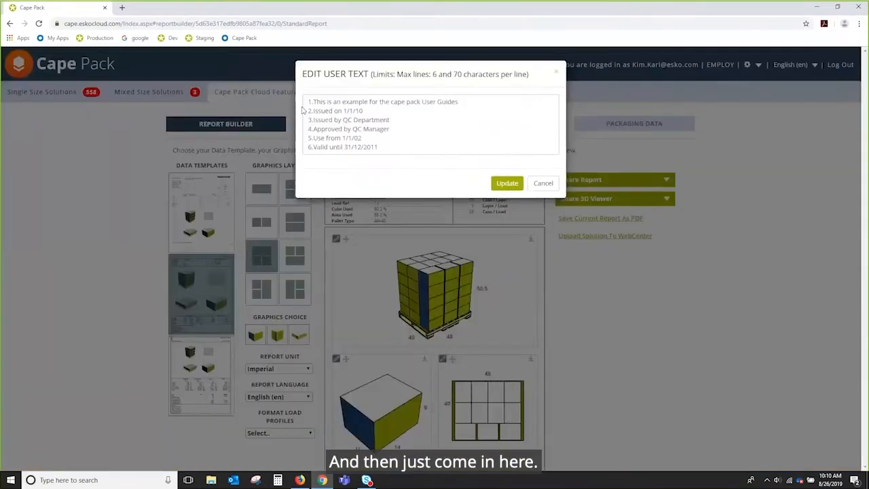
{"action": "left_click_drag", "start_coordinate": [306, 100], "coordinate": [498, 163]}
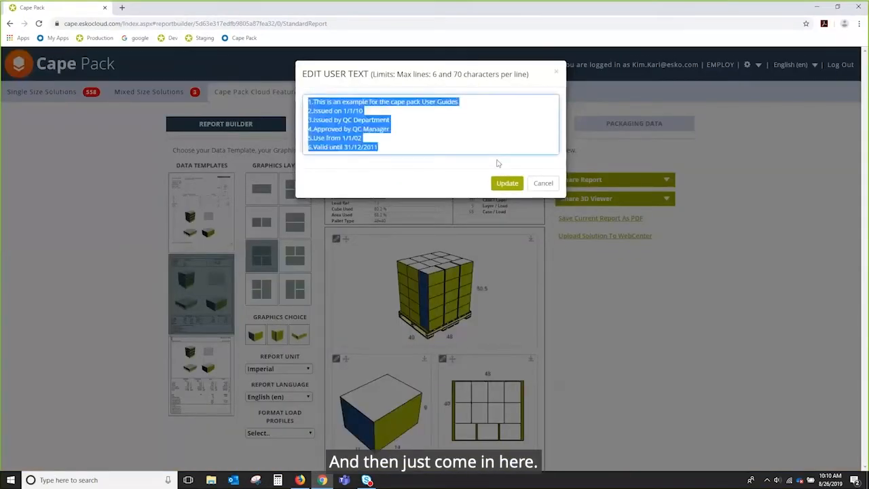
{"action": "type", "text": "Provided cou"}
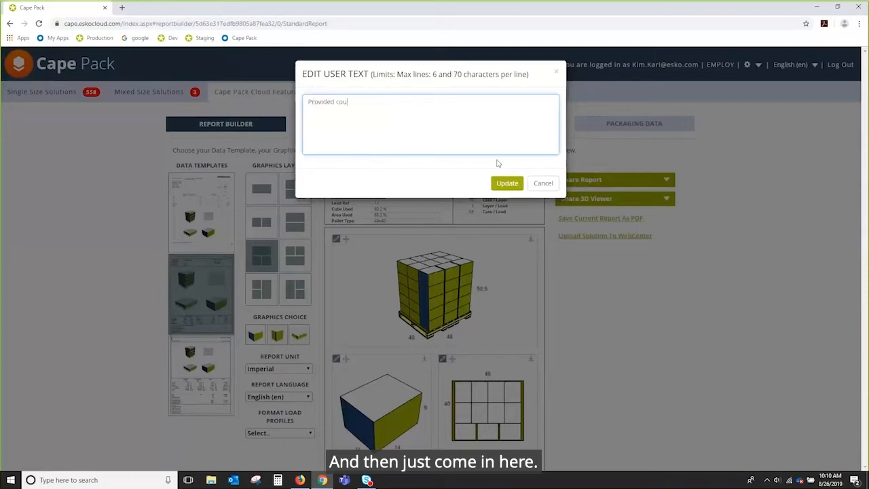
{"action": "type", "text": "rtesy o"}
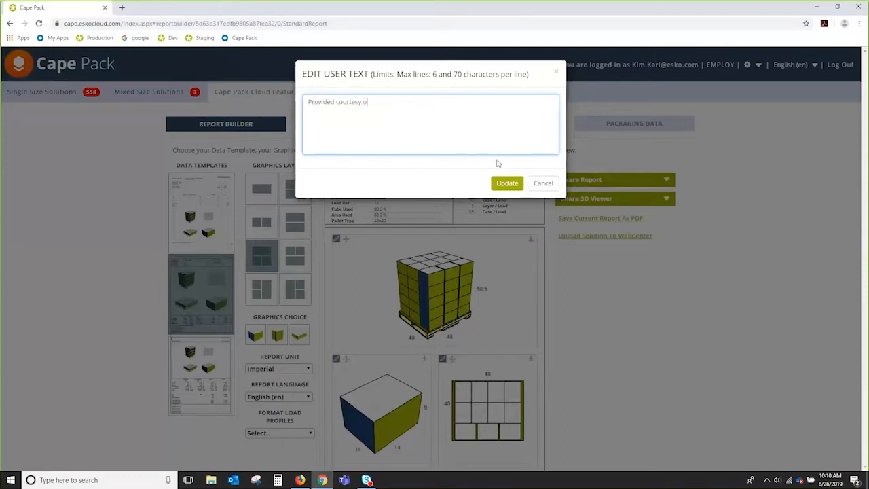
{"action": "type", "text": "f Customer Service"}
{"action": "key", "text": "Return"}
{"action": "type", "text": "For information"}
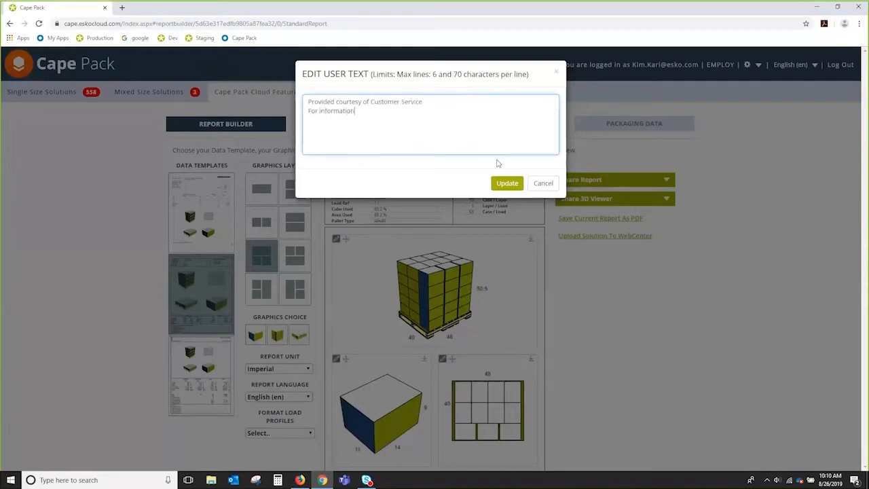
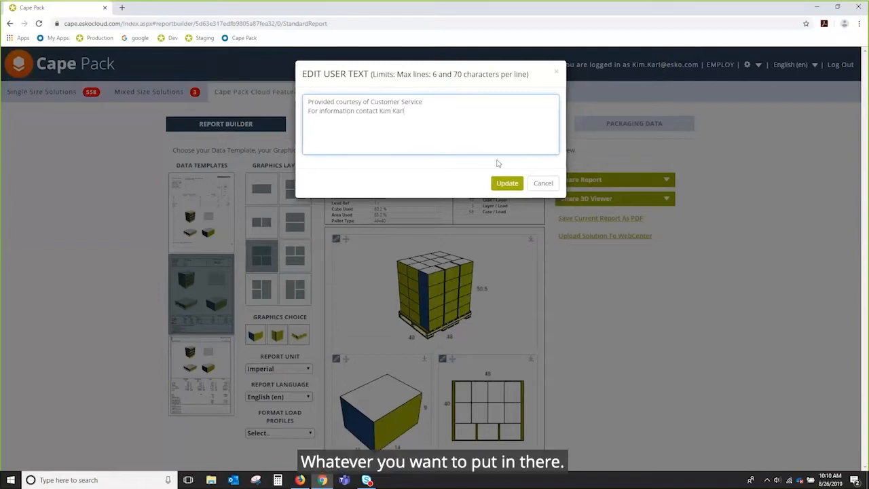
{"action": "left_click", "coordinate": [507, 184]}
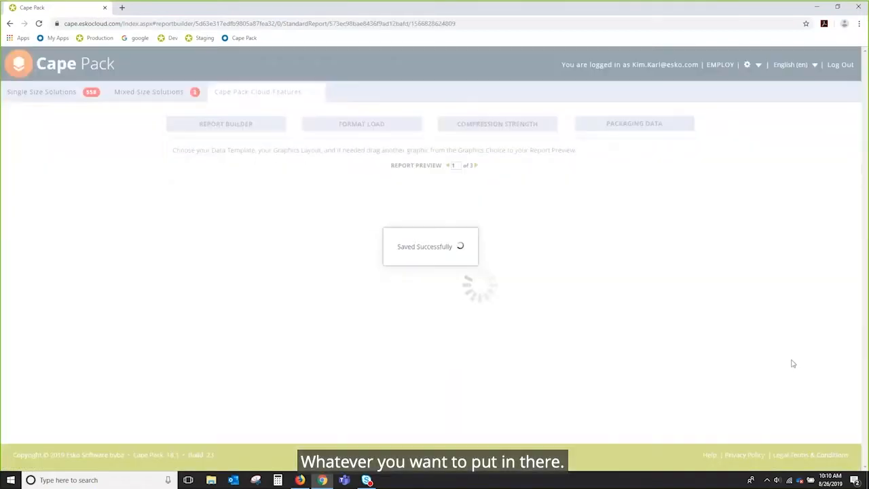
Review the updated notes and view the available report unit options.
{"action": "scroll", "coordinate": [793, 363], "scroll_direction": "down", "scroll_amount": 2}
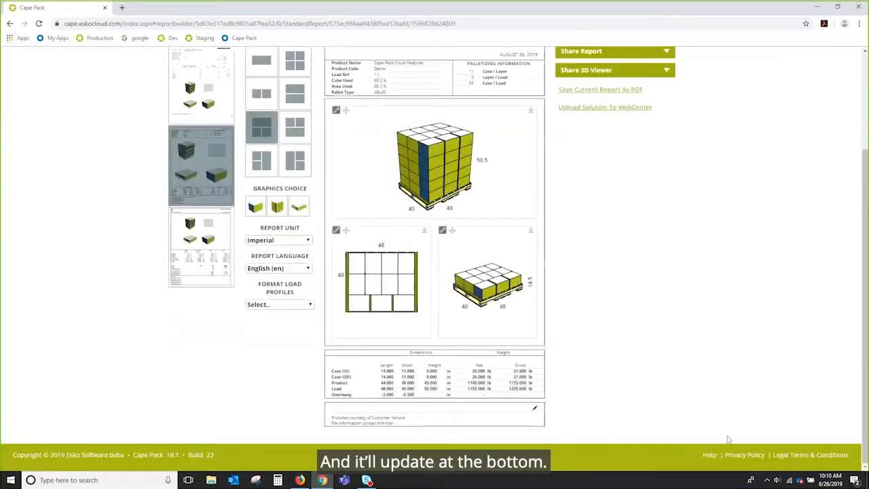
{"action": "scroll", "coordinate": [647, 275], "scroll_direction": "up", "scroll_amount": 2}
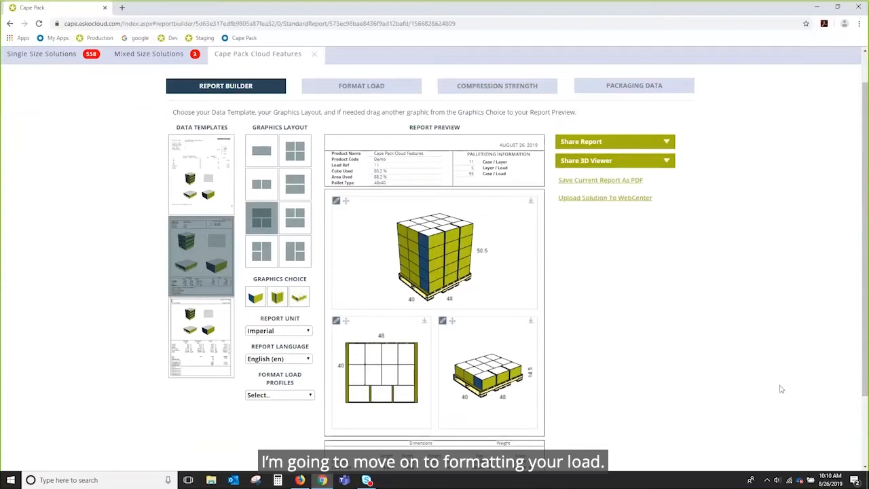
{"action": "left_click", "coordinate": [307, 332]}
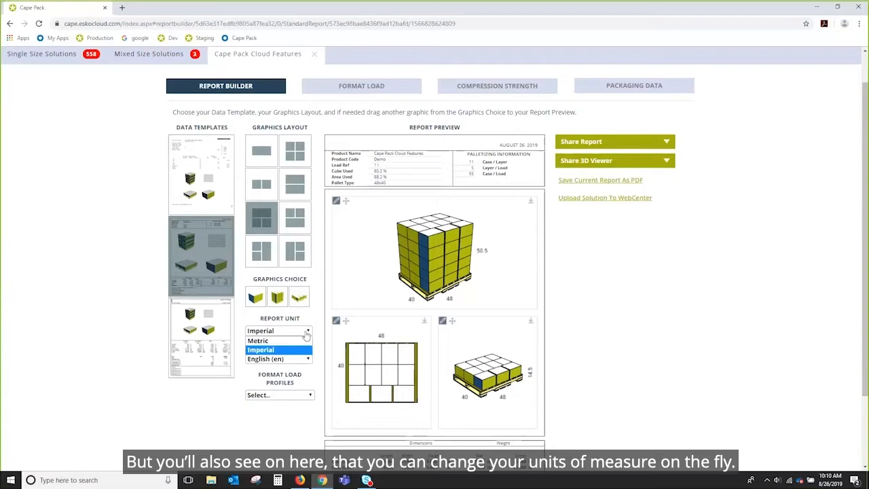
{"action": "left_click", "coordinate": [306, 332]}
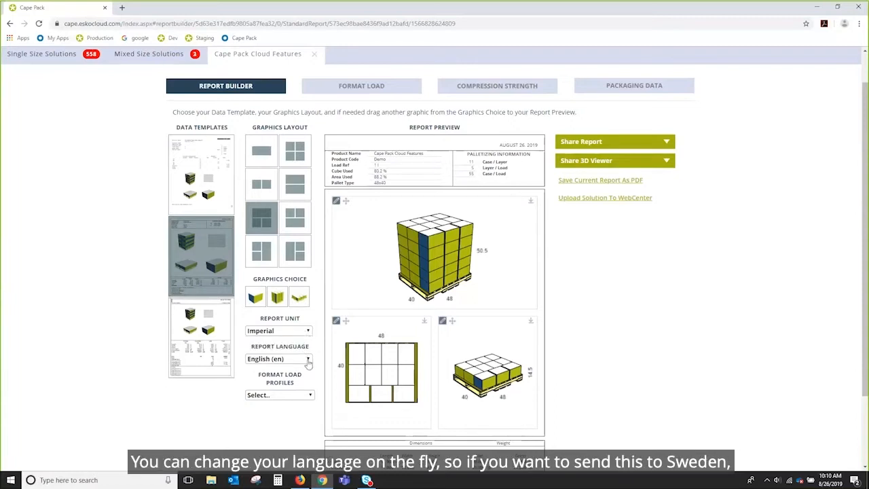
Browse the available report languages, keeping English (en) selected.
{"action": "left_click", "coordinate": [307, 359]}
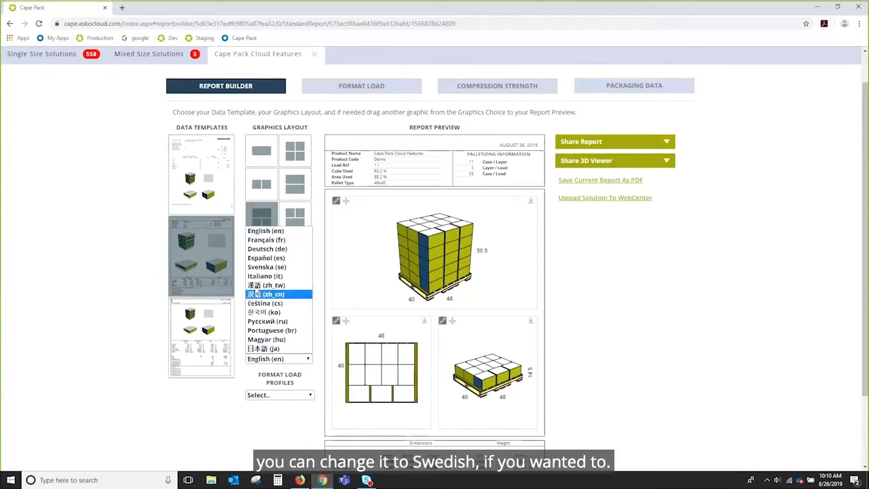
{"action": "left_click", "coordinate": [308, 362]}
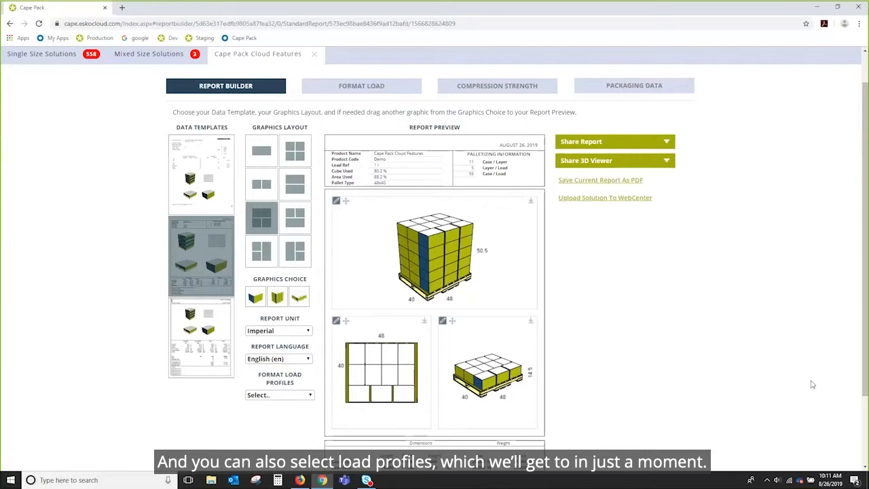
{"action": "scroll", "coordinate": [812, 384], "scroll_direction": "up", "scroll_amount": 1}
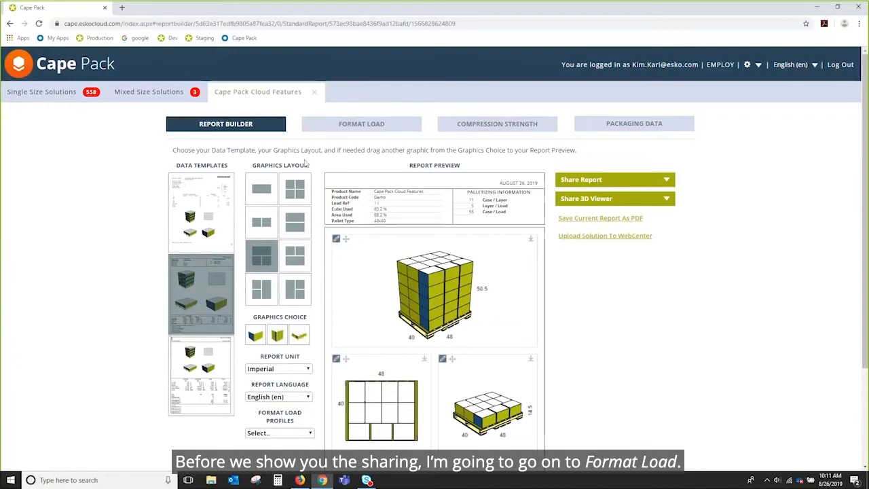
In Format Load, flip layer 4 in the Width direction using the Flip Layers action.
{"action": "left_click", "coordinate": [379, 127]}
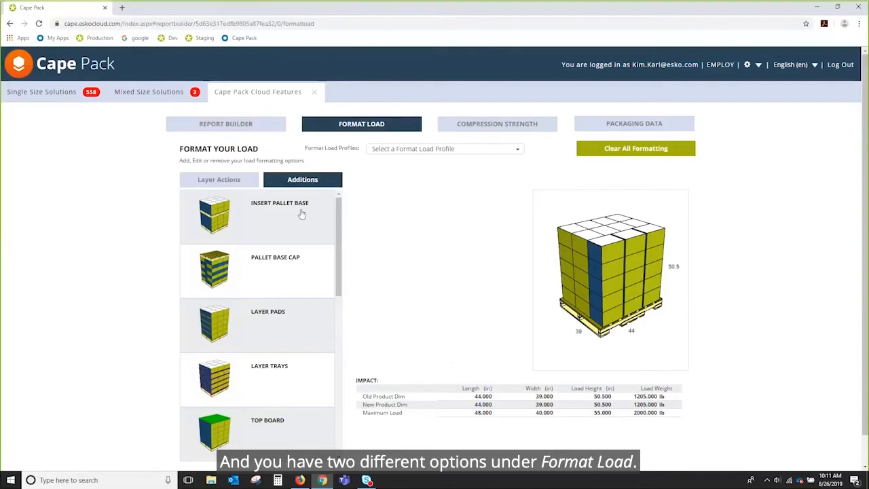
{"action": "left_click", "coordinate": [205, 182]}
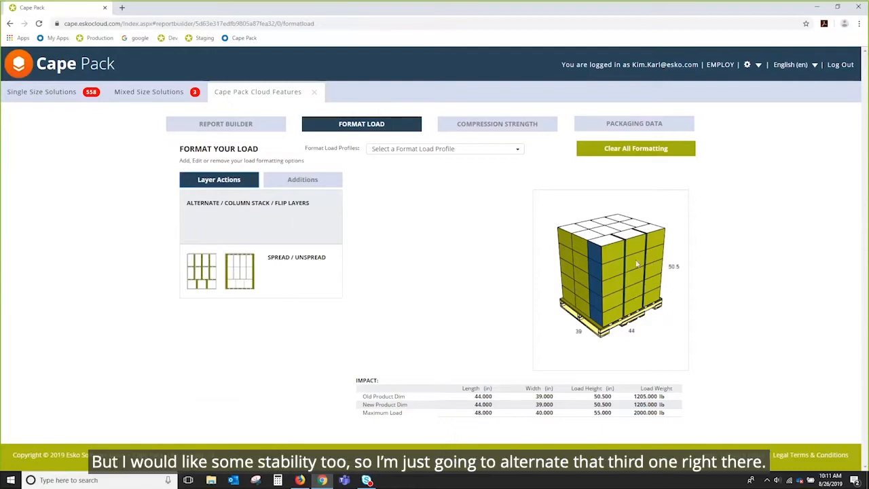
{"action": "left_click", "coordinate": [269, 218]}
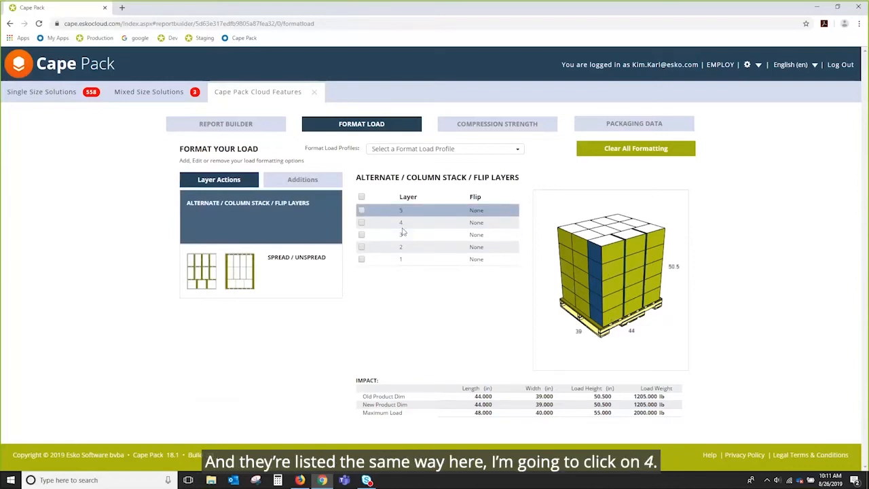
{"action": "left_click", "coordinate": [361, 222]}
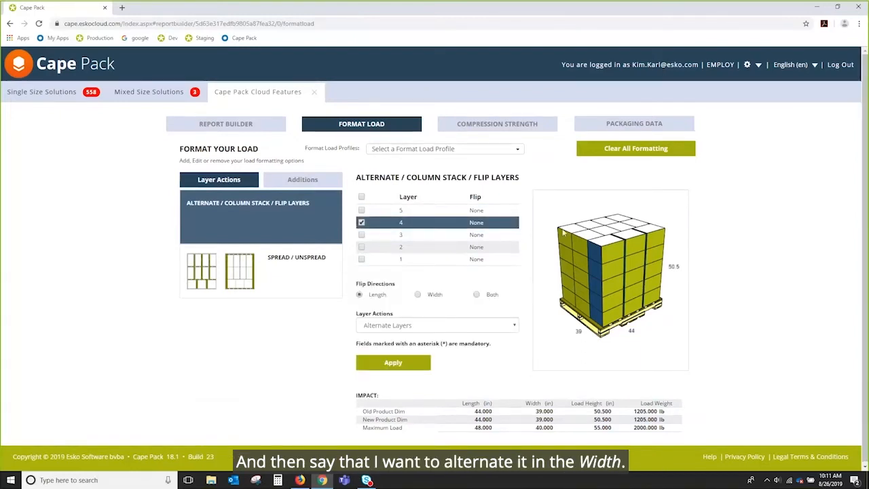
{"action": "left_click", "coordinate": [417, 294]}
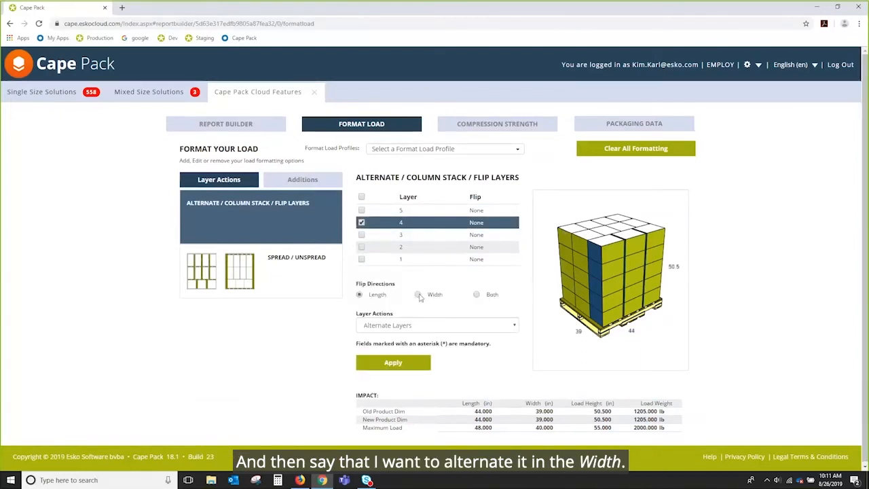
{"action": "left_click", "coordinate": [514, 326]}
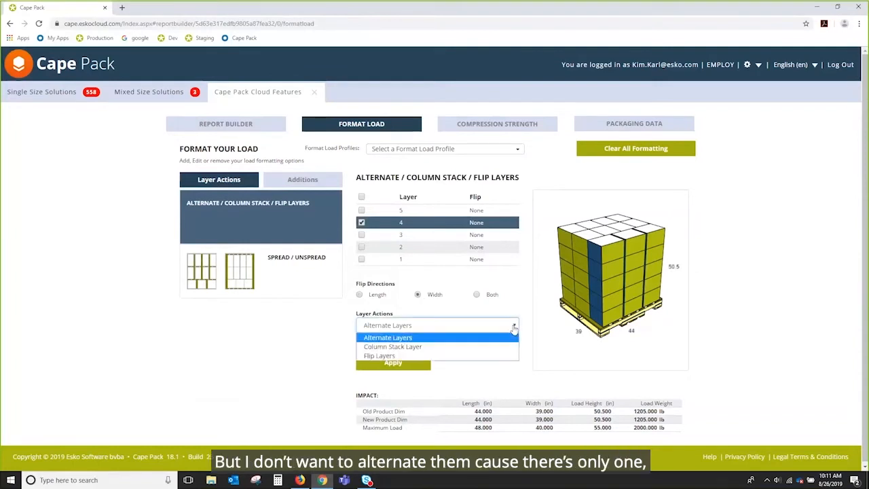
{"action": "left_click", "coordinate": [378, 357]}
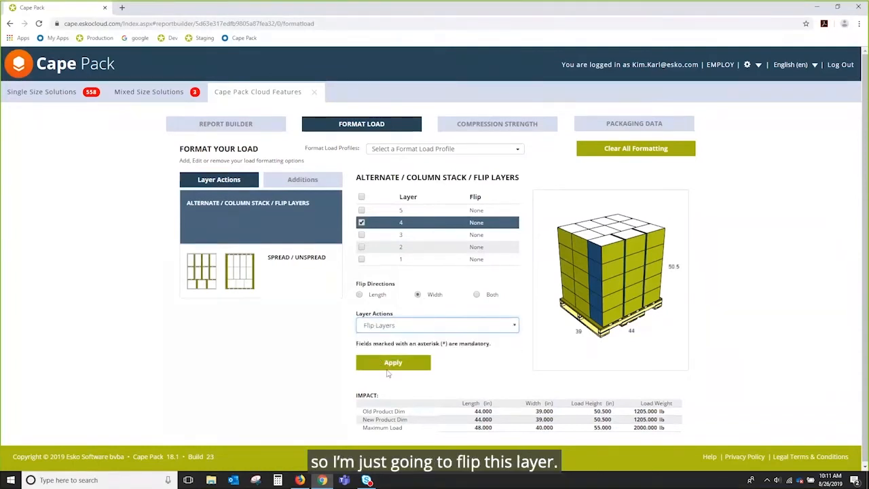
{"action": "left_click", "coordinate": [394, 362]}
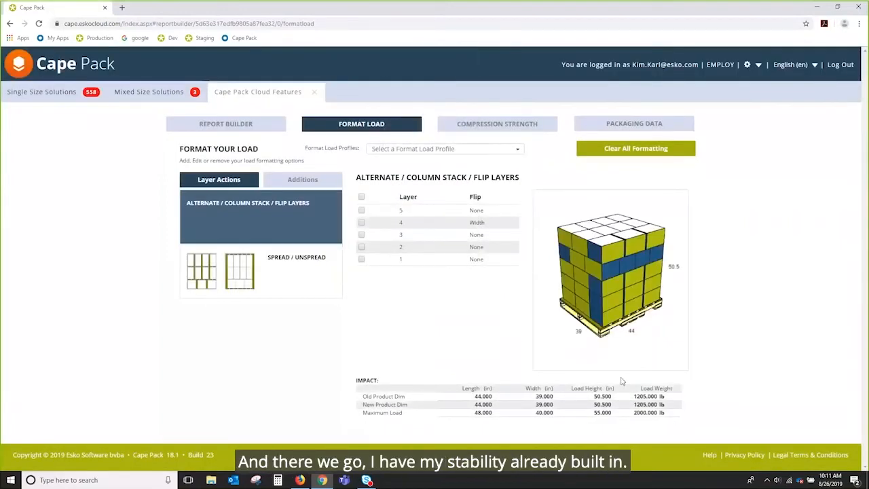
Browse the full list of load additions.
{"action": "left_click", "coordinate": [304, 180]}
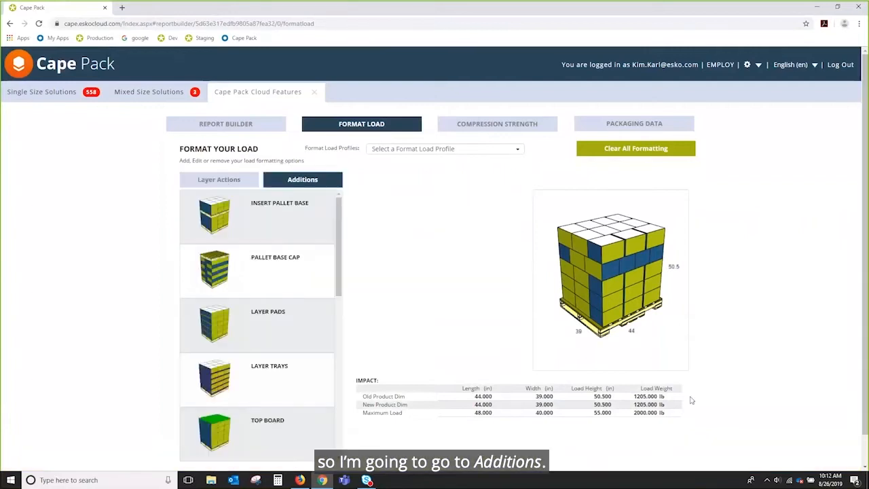
{"action": "scroll", "coordinate": [781, 351], "scroll_direction": "down", "scroll_amount": 1}
{"action": "scroll", "coordinate": [778, 352], "scroll_direction": "down", "scroll_amount": 1}
{"action": "left_click_drag", "start_coordinate": [338, 220], "coordinate": [318, 194]}
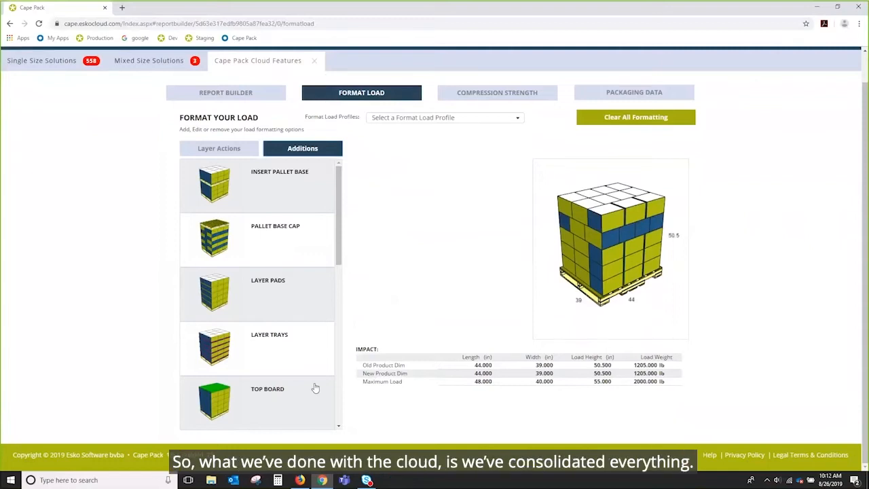
{"action": "left_click_drag", "start_coordinate": [338, 230], "coordinate": [357, 396]}
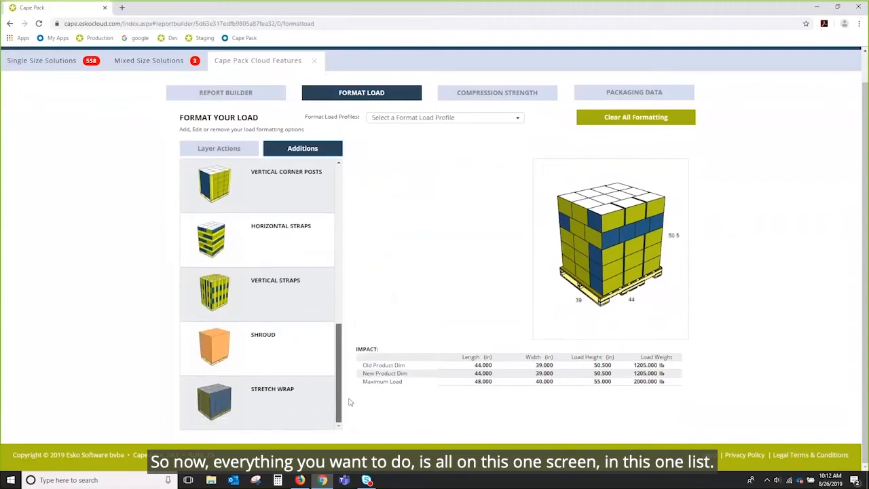
{"action": "scroll", "coordinate": [296, 187], "scroll_direction": "up", "scroll_amount": 10}
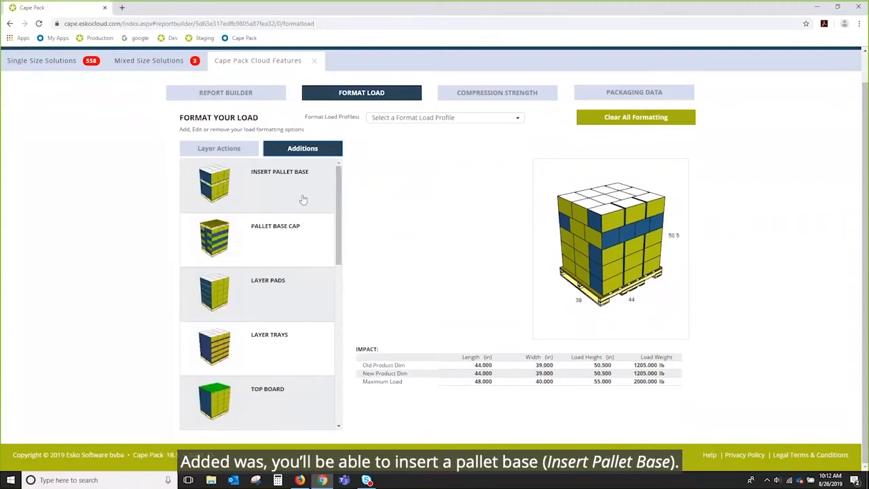
Insert a pallet base under layer 4, then remove it again.
{"action": "left_click", "coordinate": [281, 194]}
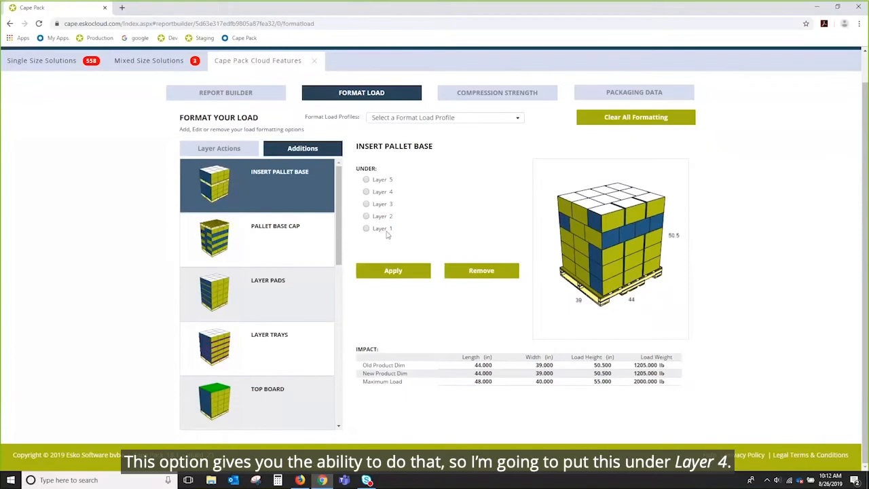
{"action": "left_click", "coordinate": [366, 192]}
{"action": "left_click", "coordinate": [399, 272]}
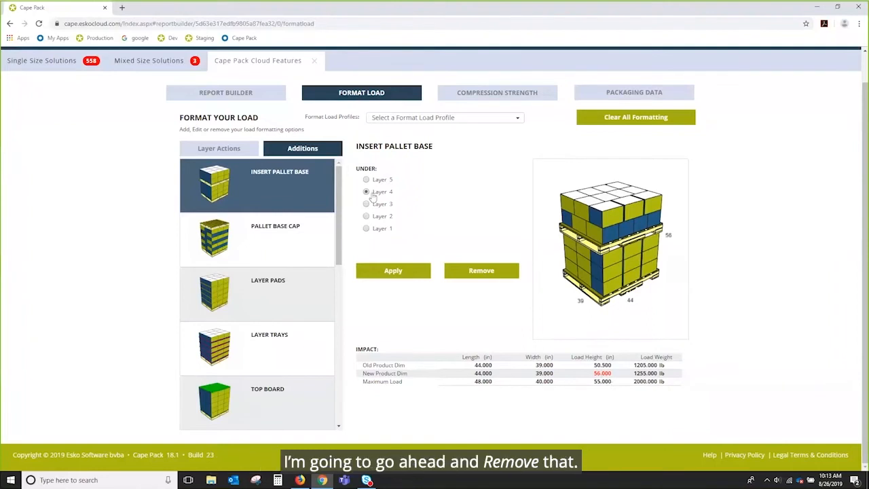
{"action": "left_click", "coordinate": [481, 271]}
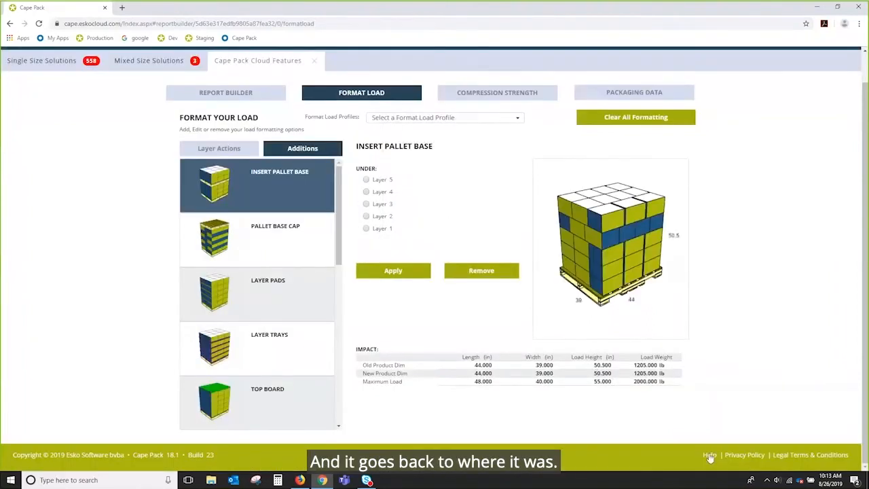
Add an inverted pallet base cap, then remove it again.
{"action": "left_click", "coordinate": [253, 235]}
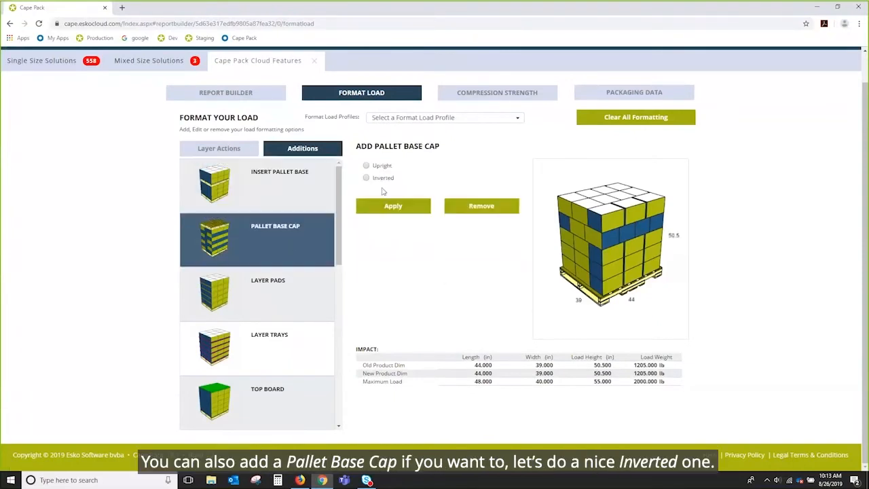
{"action": "left_click", "coordinate": [366, 178]}
{"action": "left_click", "coordinate": [381, 207]}
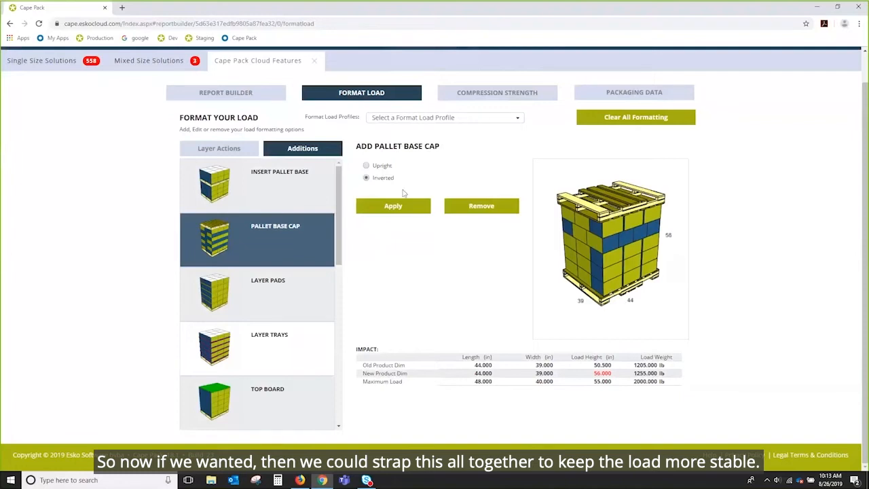
{"action": "left_click", "coordinate": [483, 210]}
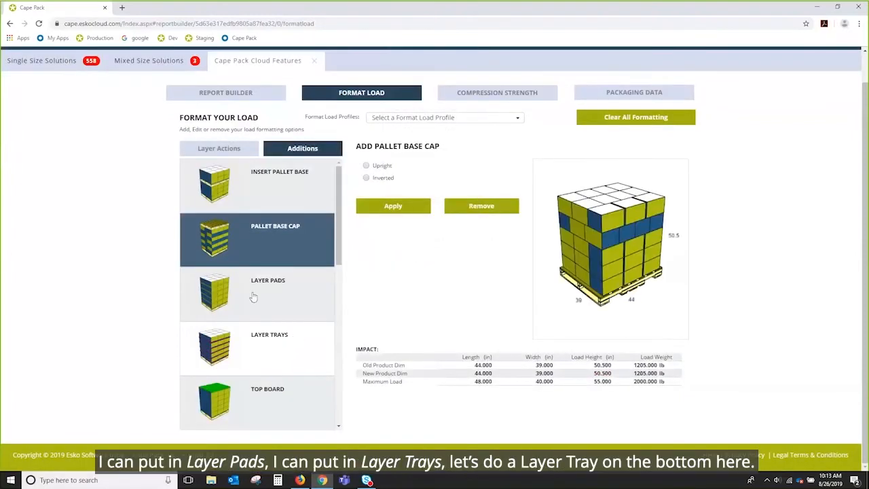
Add a C-Flute layer tray to layer 1 only.
{"action": "left_click_drag", "start_coordinate": [334, 249], "coordinate": [339, 272]}
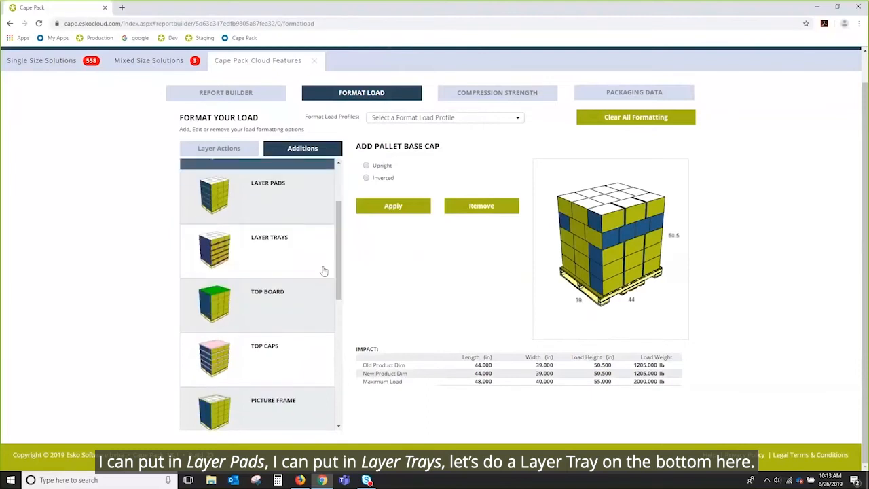
{"action": "left_click", "coordinate": [284, 256]}
{"action": "left_click", "coordinate": [361, 228]}
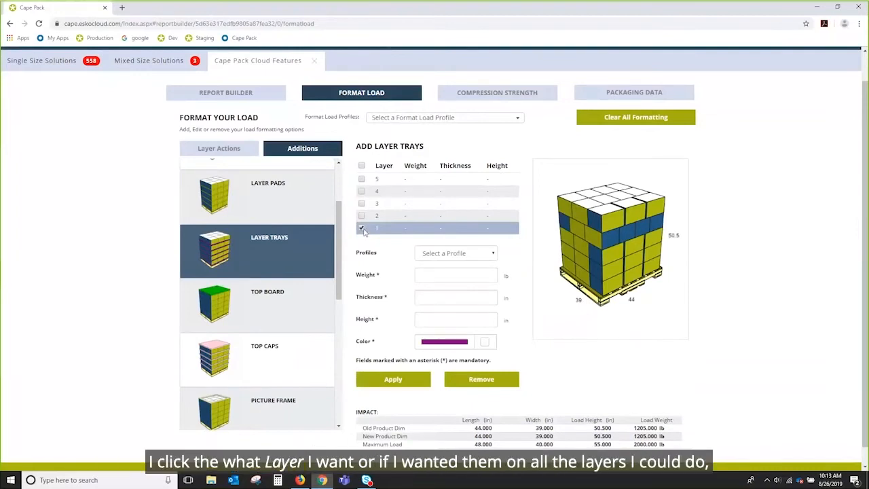
{"action": "left_click", "coordinate": [362, 167]}
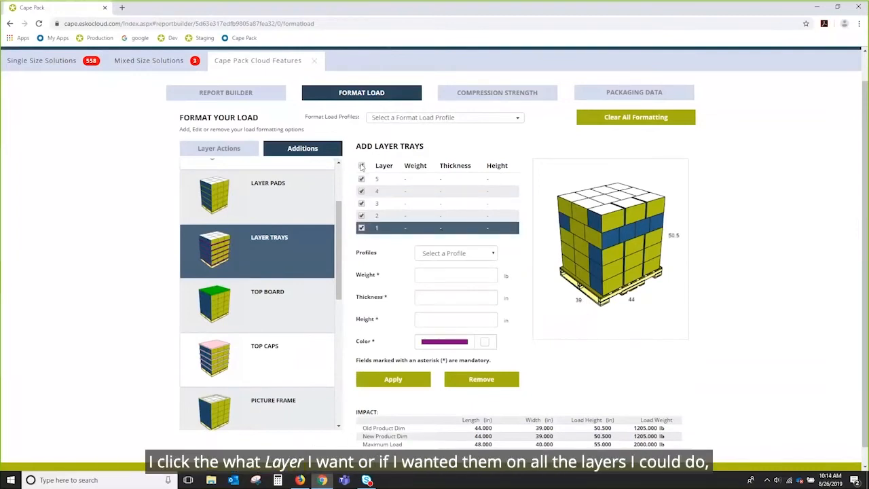
{"action": "left_click", "coordinate": [362, 166]}
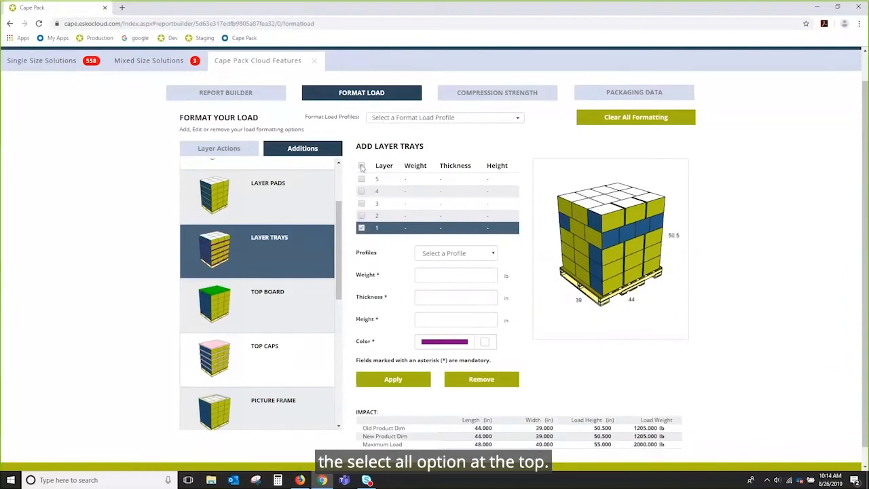
{"action": "left_click", "coordinate": [361, 228]}
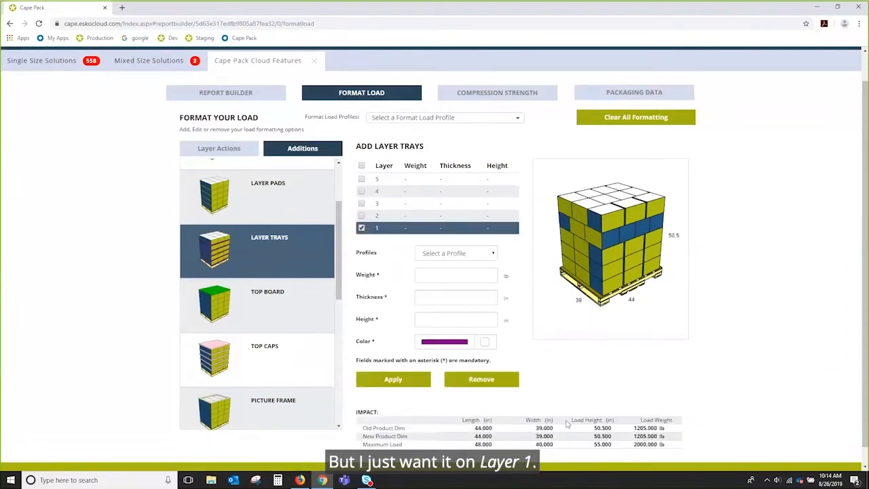
{"action": "left_click", "coordinate": [491, 254]}
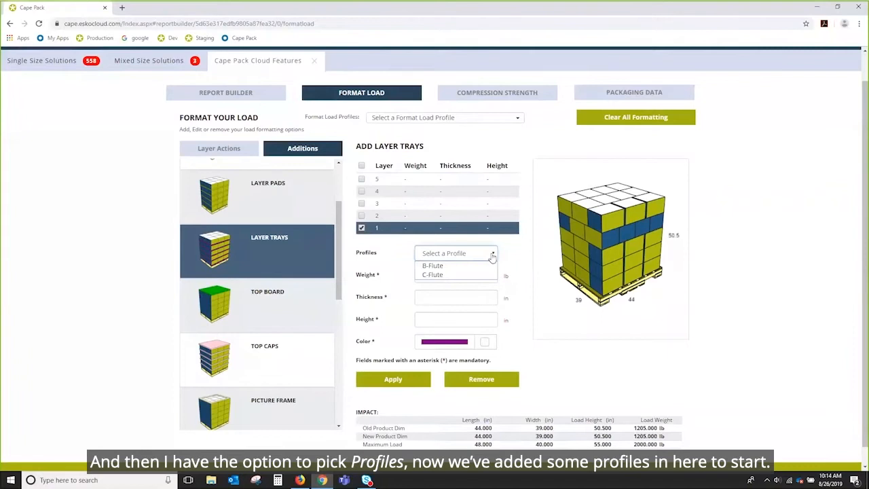
{"action": "left_click", "coordinate": [445, 276]}
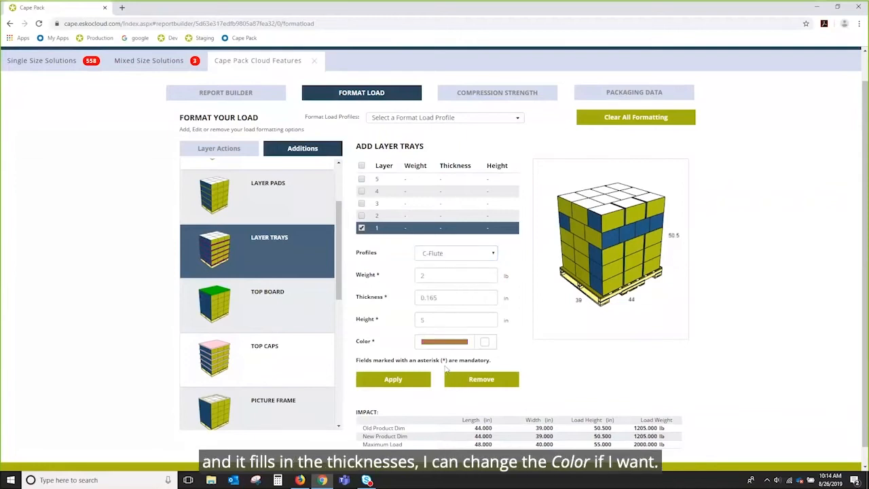
{"action": "left_click", "coordinate": [389, 381]}
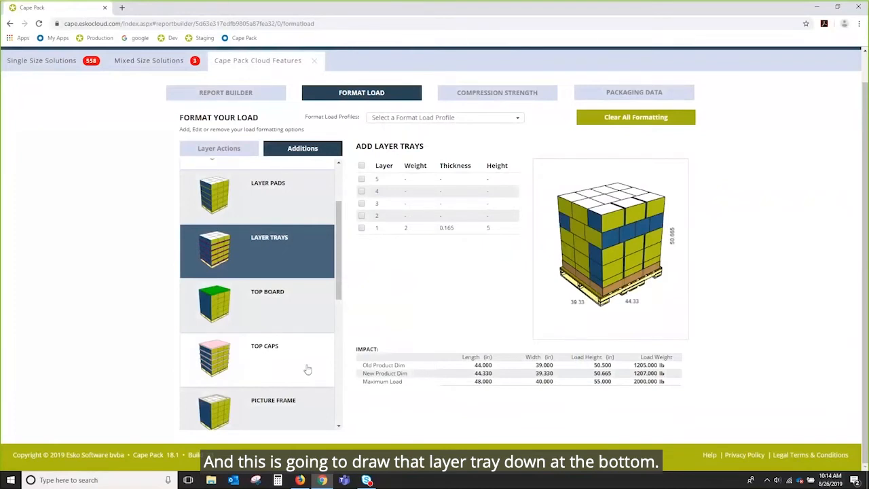
Add a C Flute top board to the load.
{"action": "scroll", "coordinate": [292, 268], "scroll_direction": "down", "scroll_amount": 2}
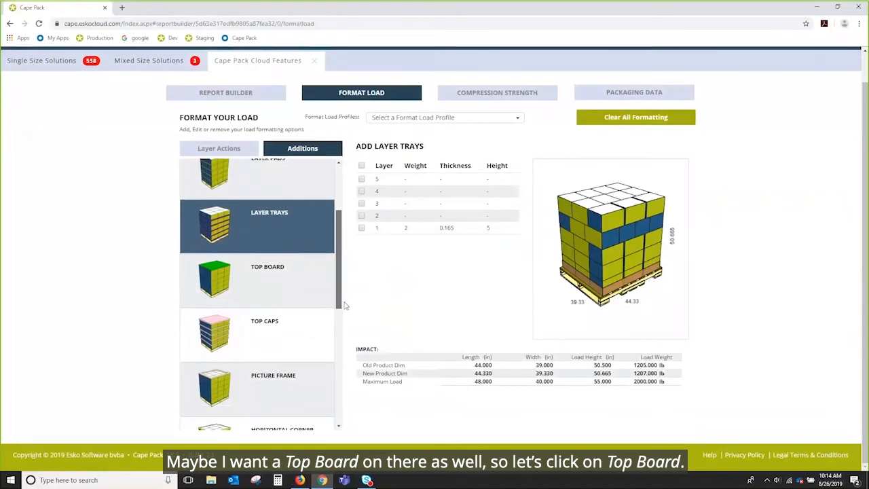
{"action": "left_click", "coordinate": [266, 250]}
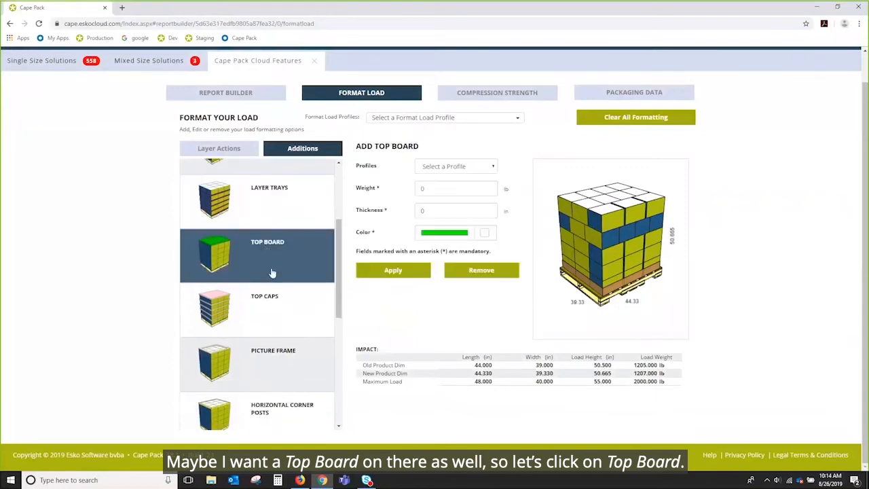
{"action": "left_click", "coordinate": [494, 167]}
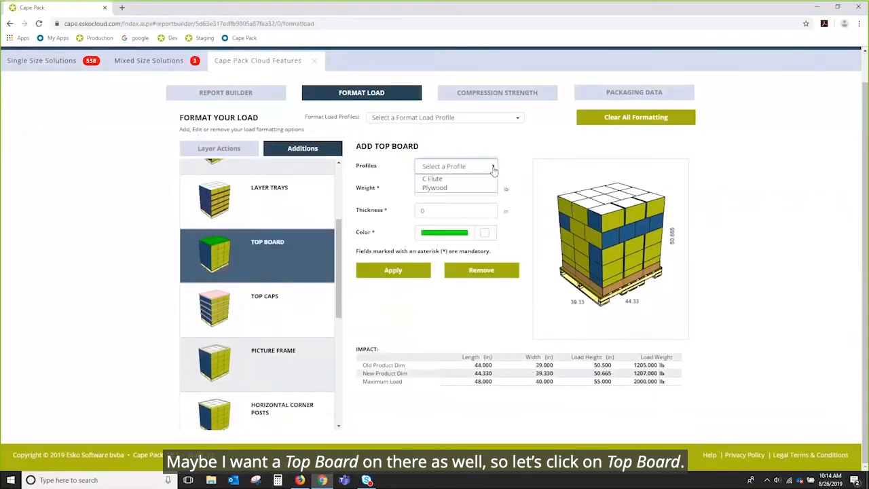
{"action": "left_click", "coordinate": [453, 179]}
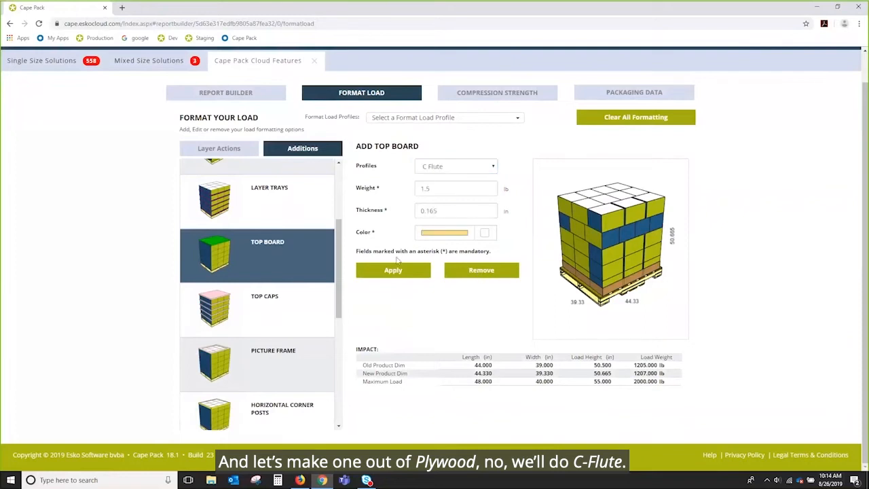
{"action": "left_click", "coordinate": [393, 270]}
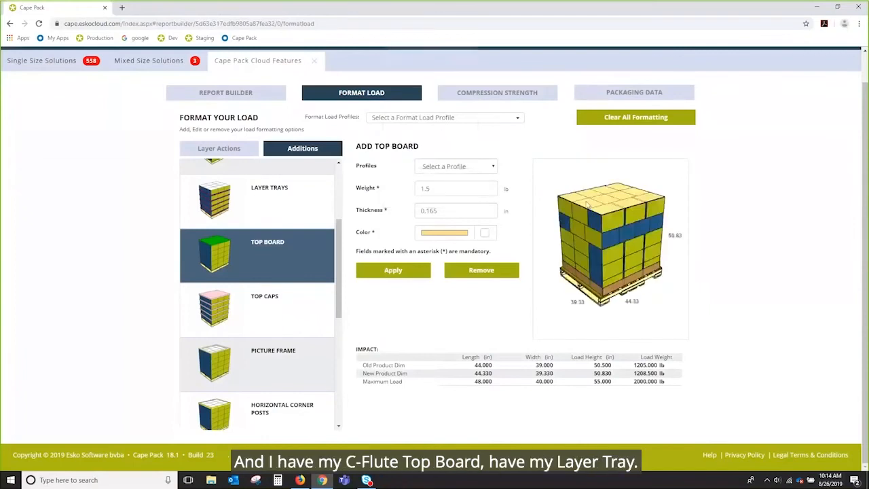
Add vertical corner posts to the load using the 30pt. Fiberboard profile.
{"action": "mouse_move", "coordinate": [604, 201]}
{"action": "left_mouse_down"}
{"action": "mouse_move", "coordinate": [607, 244]}
{"action": "mouse_move", "coordinate": [598, 181]}
{"action": "mouse_move", "coordinate": [619, 214]}
{"action": "mouse_move", "coordinate": [615, 197]}
{"action": "mouse_move", "coordinate": [611, 204]}
{"action": "left_mouse_up"}
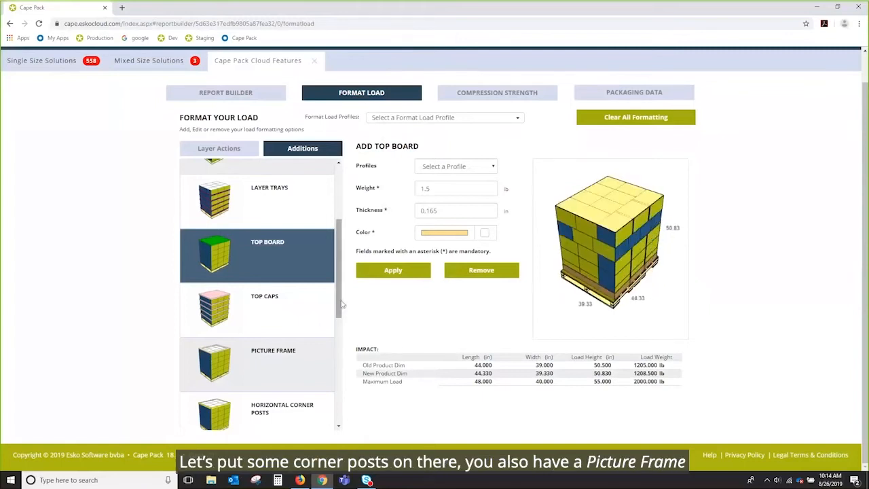
{"action": "scroll", "coordinate": [299, 321], "scroll_direction": "down", "scroll_amount": 1}
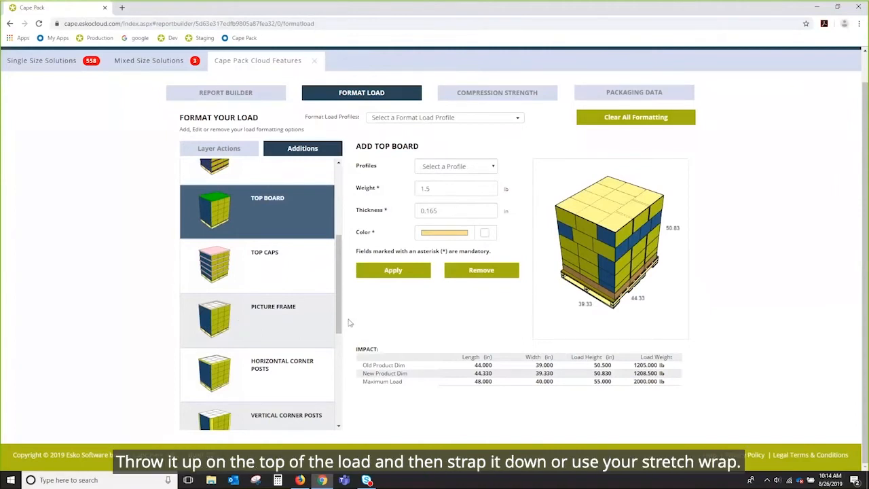
{"action": "left_click_drag", "start_coordinate": [339, 322], "coordinate": [350, 358]}
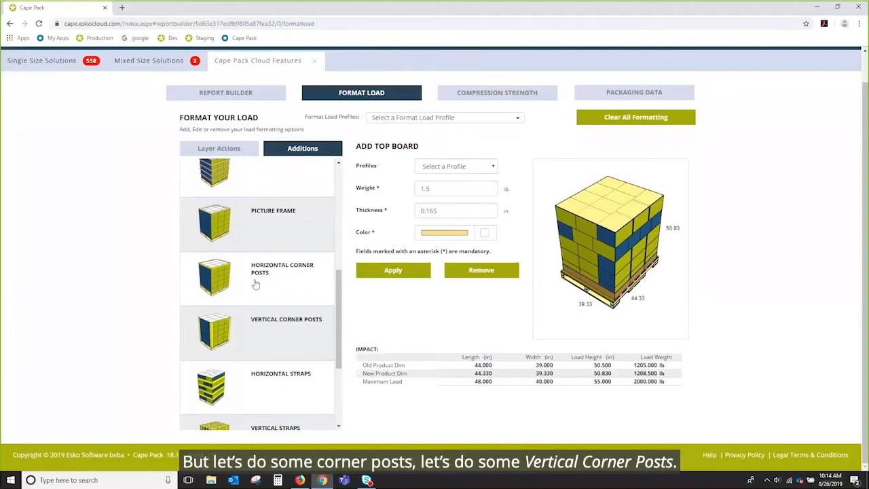
{"action": "left_click", "coordinate": [264, 343]}
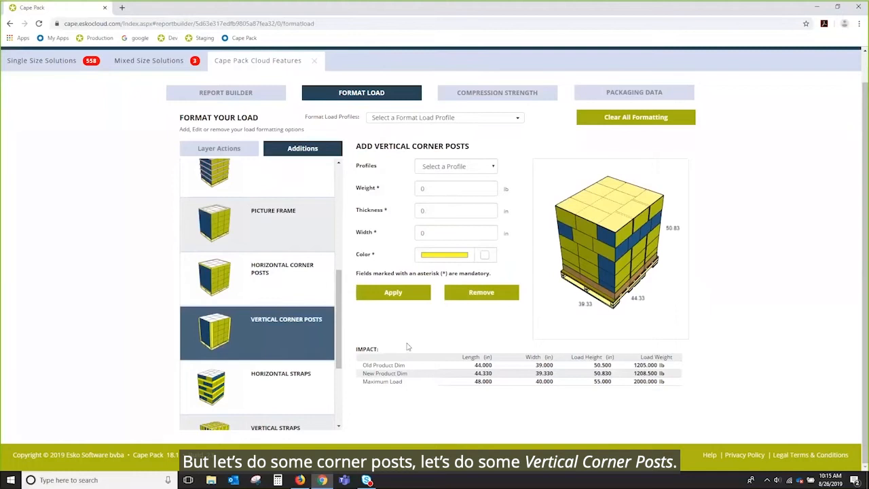
{"action": "left_click", "coordinate": [488, 167]}
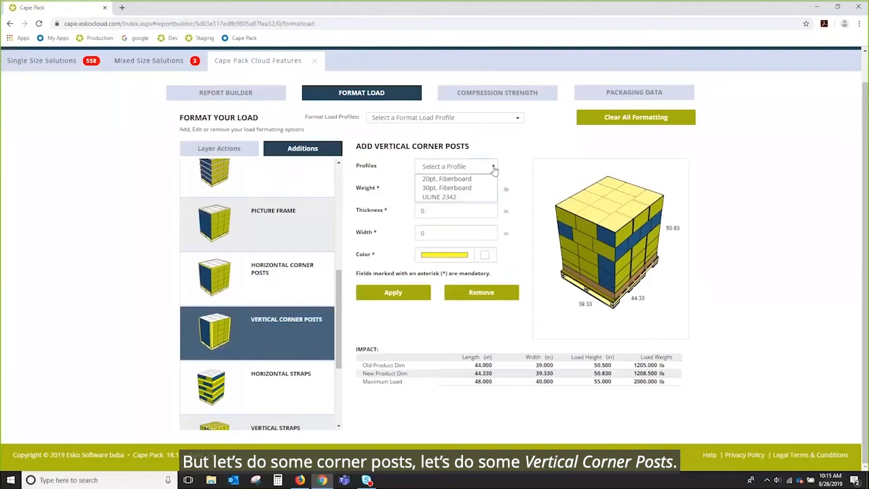
{"action": "left_click", "coordinate": [446, 187]}
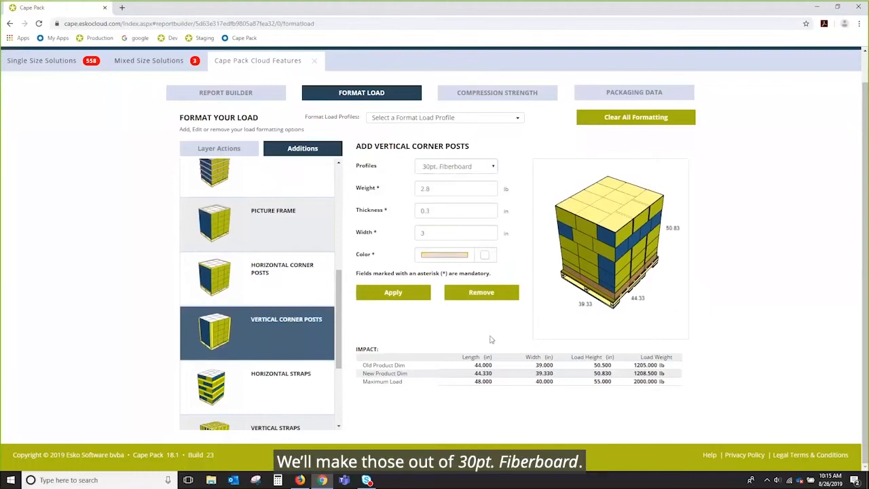
{"action": "left_click", "coordinate": [407, 297]}
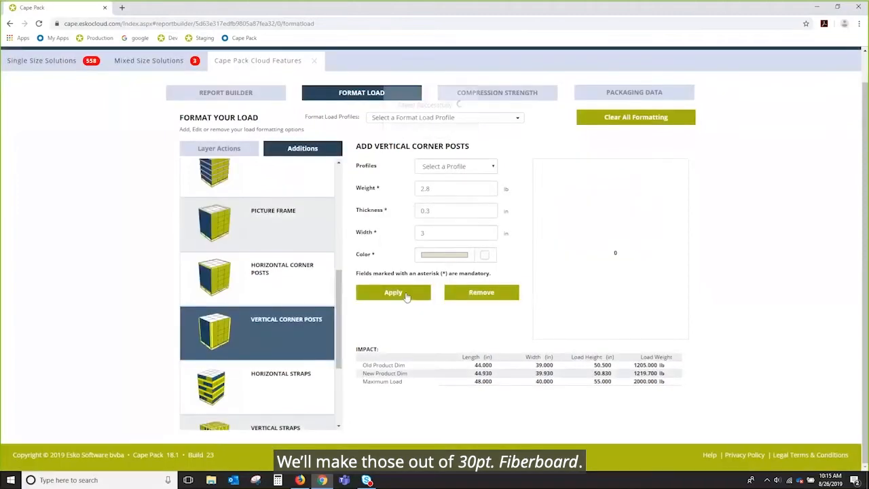
Add horizontal straps to the load using the Metal profile.
{"action": "left_click_drag", "start_coordinate": [650, 230], "coordinate": [588, 226]}
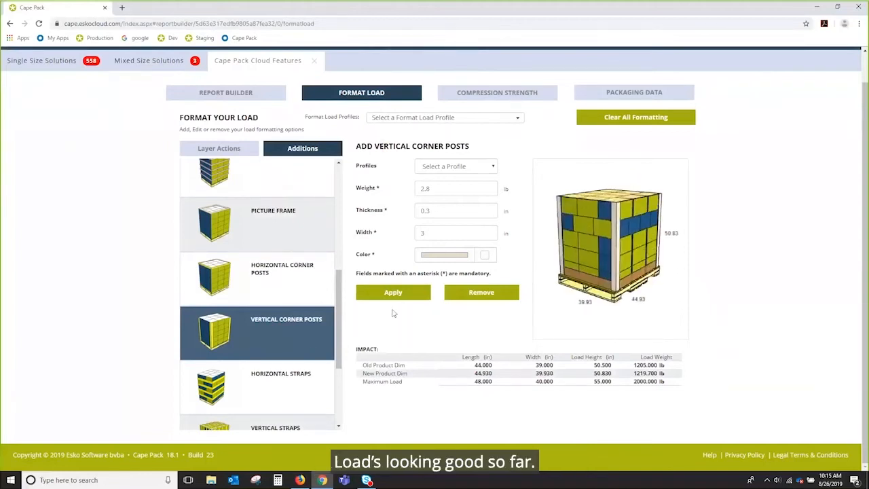
{"action": "scroll", "coordinate": [270, 303], "scroll_direction": "down", "scroll_amount": 3}
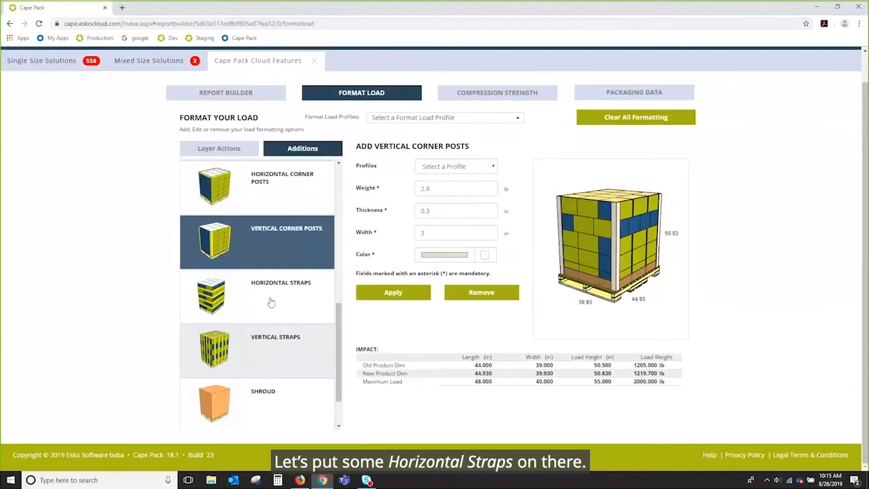
{"action": "left_click", "coordinate": [270, 302]}
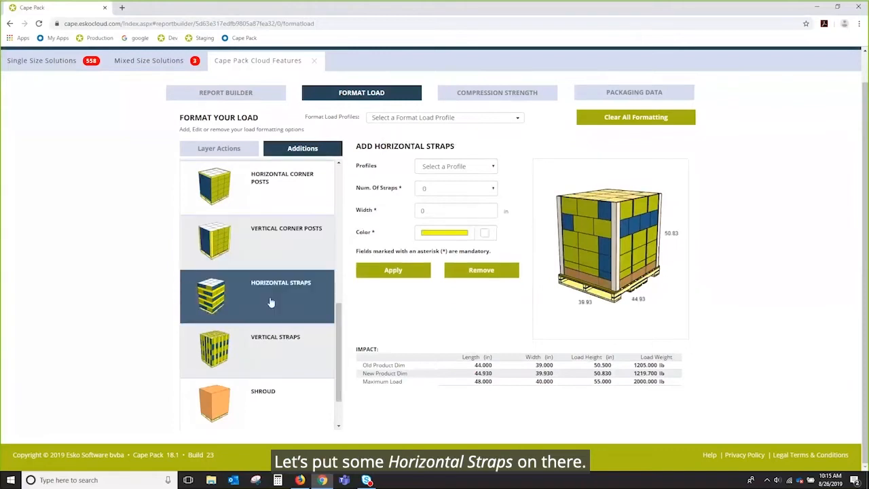
{"action": "left_click", "coordinate": [493, 169]}
{"action": "left_click", "coordinate": [471, 179]}
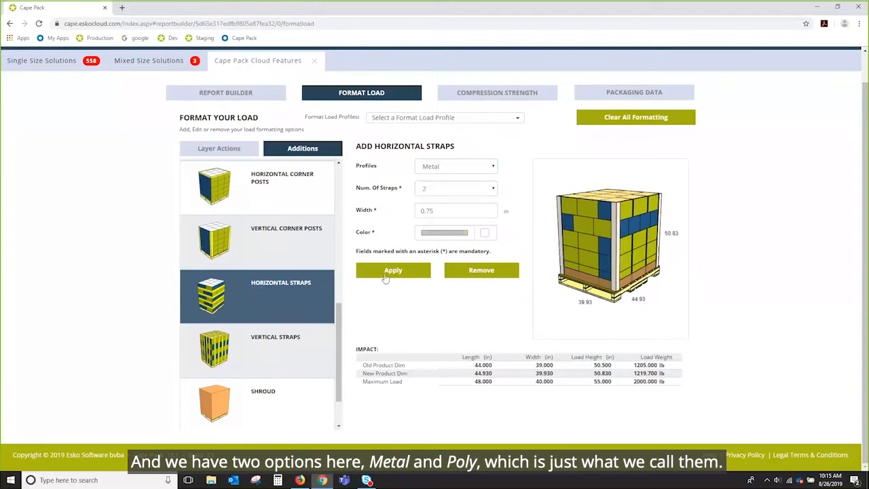
{"action": "left_click", "coordinate": [404, 273]}
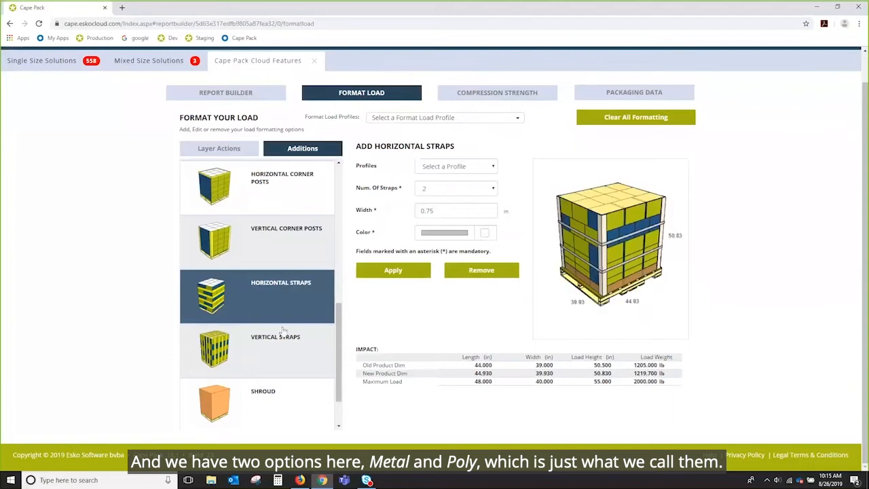
Add vertical straps to the load using the Poly profile.
{"action": "left_click", "coordinate": [283, 357]}
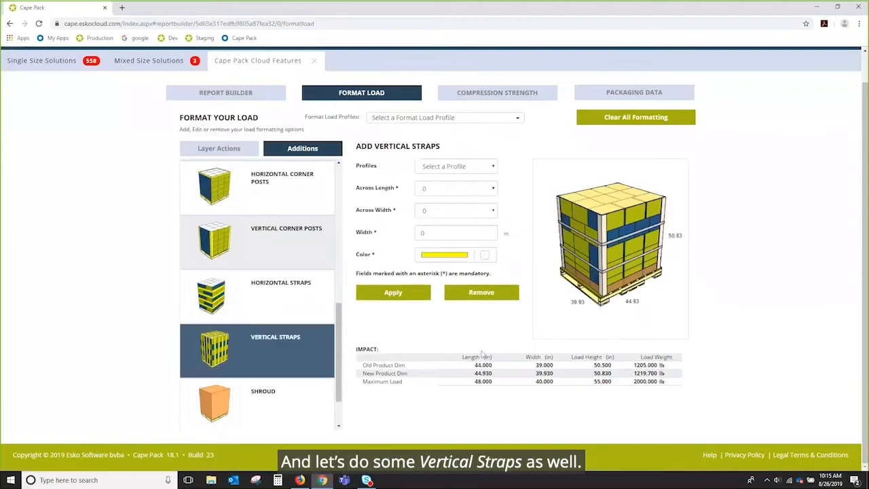
{"action": "left_click", "coordinate": [493, 169]}
{"action": "left_click", "coordinate": [449, 189]}
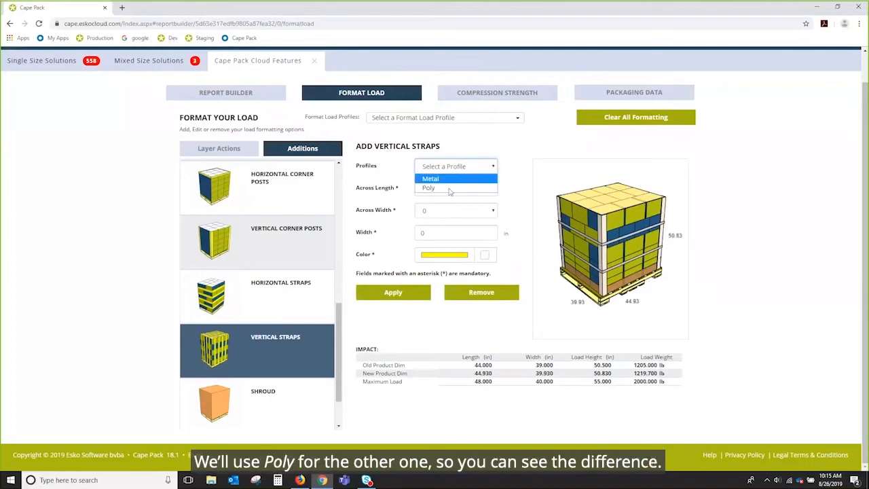
{"action": "left_click", "coordinate": [401, 294]}
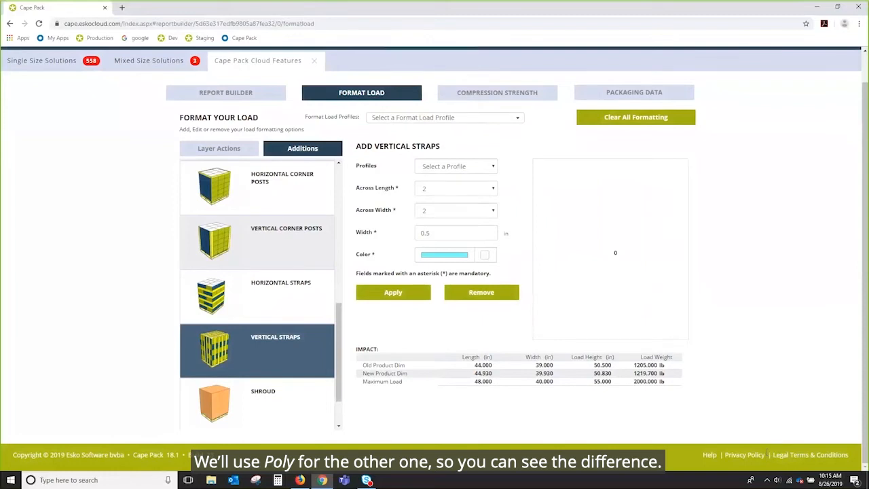
Orbit and zoom the 3D load preview to examine the vertical and horizontal straps.
{"action": "left_click_drag", "start_coordinate": [632, 272], "coordinate": [622, 270]}
{"action": "scroll", "coordinate": [622, 266], "scroll_direction": "up", "scroll_amount": 4}
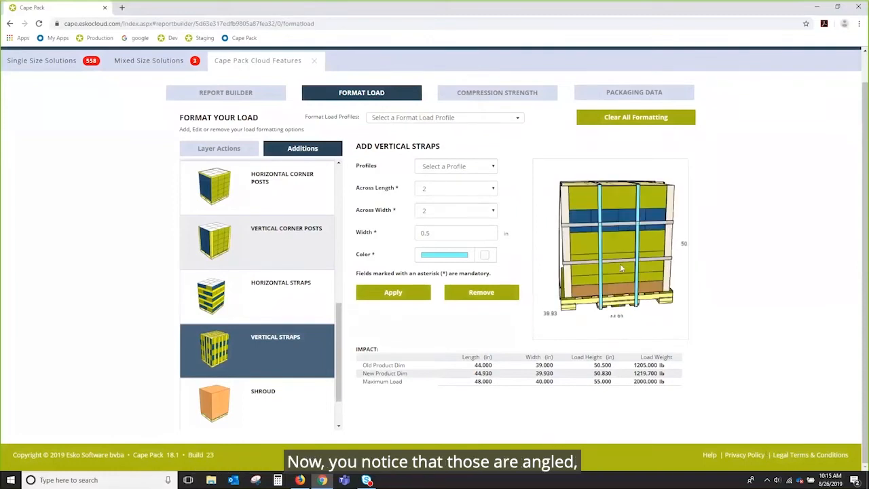
{"action": "mouse_move", "coordinate": [575, 293]}
{"action": "left_mouse_down"}
{"action": "mouse_move", "coordinate": [572, 282]}
{"action": "mouse_move", "coordinate": [586, 299]}
{"action": "left_mouse_up"}
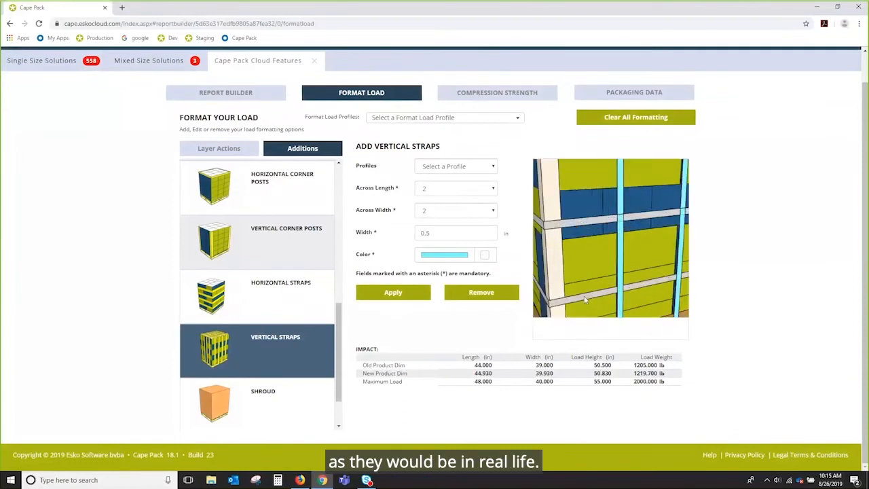
{"action": "scroll", "coordinate": [586, 299], "scroll_direction": "down", "scroll_amount": 6}
{"action": "scroll", "coordinate": [615, 259], "scroll_direction": "up", "scroll_amount": 4}
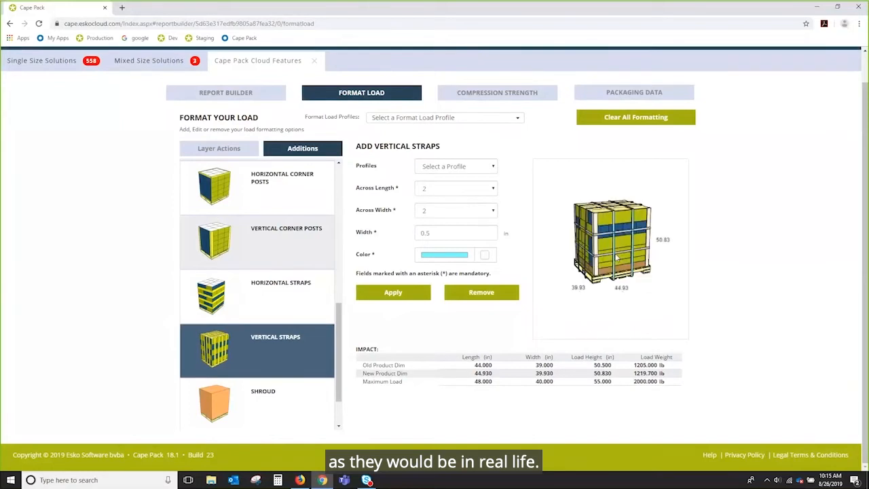
{"action": "left_click_drag", "start_coordinate": [609, 265], "coordinate": [628, 272]}
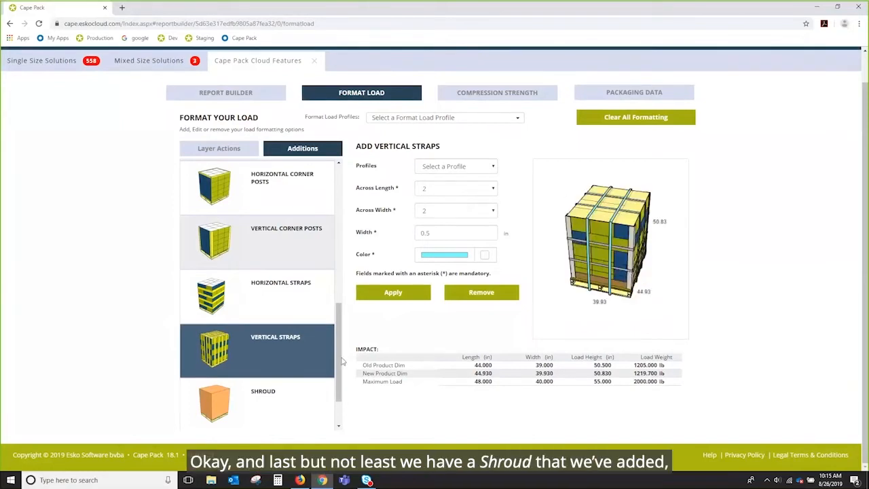
Add stretch wrap to the load using the Top profile.
{"action": "left_click_drag", "start_coordinate": [342, 390], "coordinate": [344, 410]}
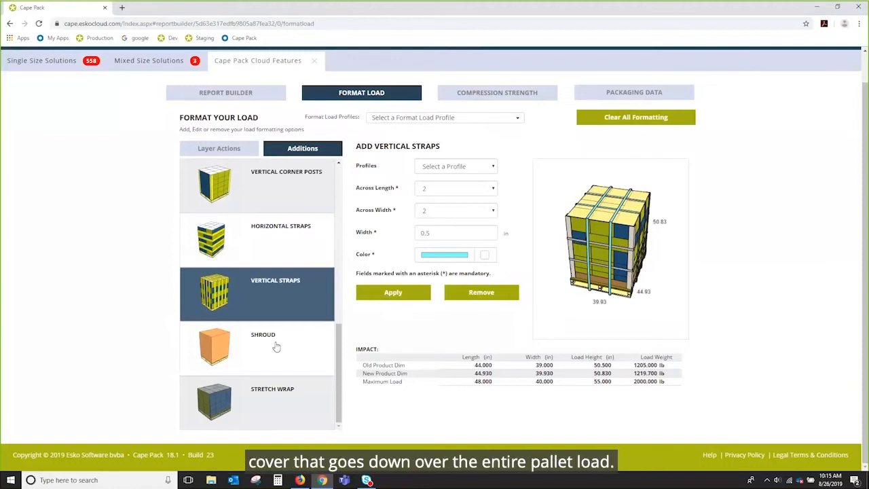
{"action": "left_click", "coordinate": [267, 400]}
{"action": "left_click", "coordinate": [493, 166]}
{"action": "left_click", "coordinate": [475, 180]}
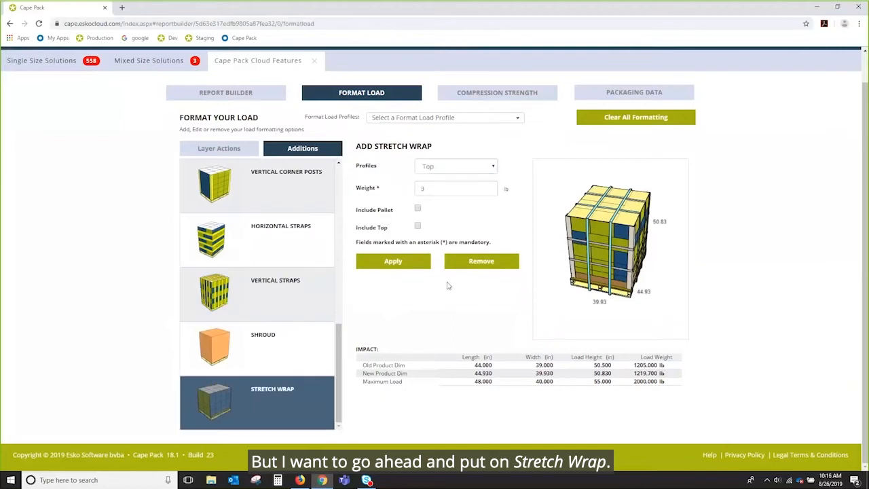
{"action": "left_click", "coordinate": [419, 265]}
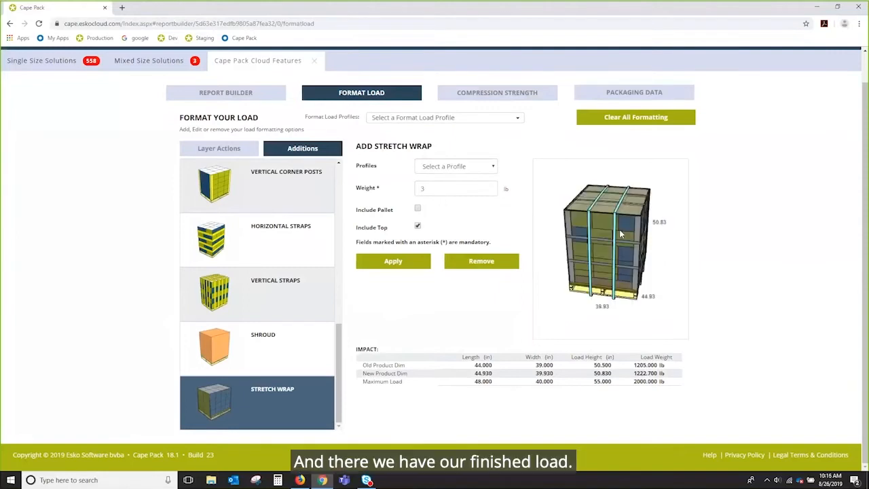
Save the current load formatting as a new format load profile named kika 4.
{"action": "left_click_drag", "start_coordinate": [620, 234], "coordinate": [579, 219]}
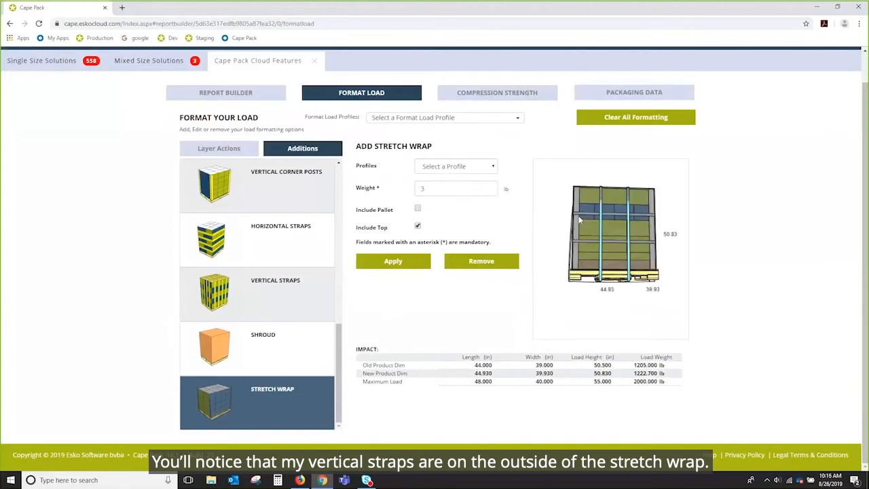
{"action": "left_click_drag", "start_coordinate": [637, 235], "coordinate": [607, 237]}
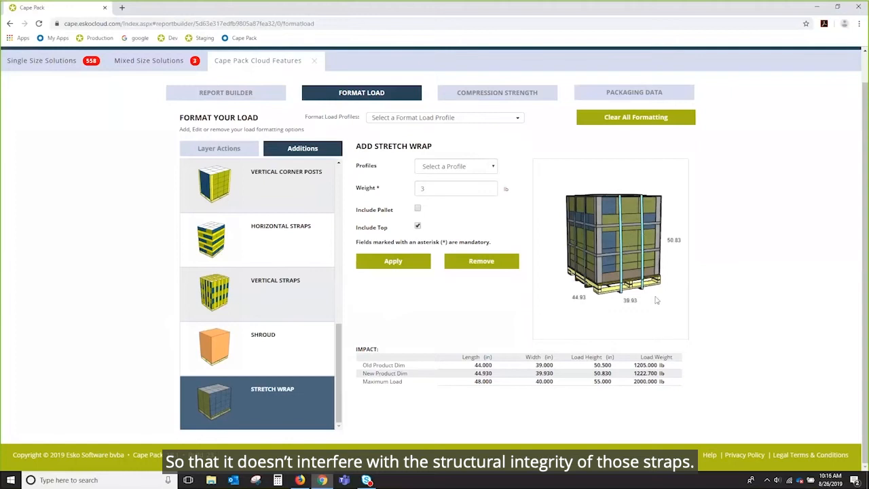
{"action": "mouse_move", "coordinate": [600, 253]}
{"action": "left_mouse_down"}
{"action": "mouse_move", "coordinate": [634, 257]}
{"action": "mouse_move", "coordinate": [604, 246]}
{"action": "left_mouse_up"}
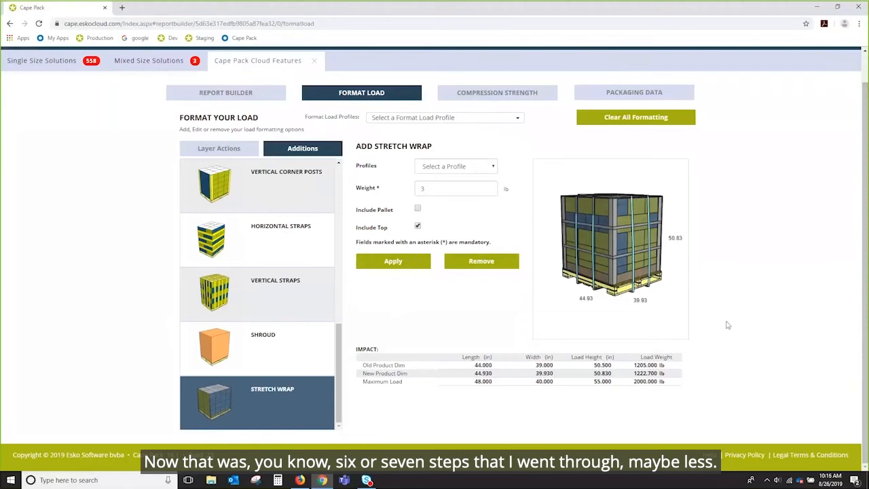
{"action": "left_click_drag", "start_coordinate": [600, 225], "coordinate": [614, 244]}
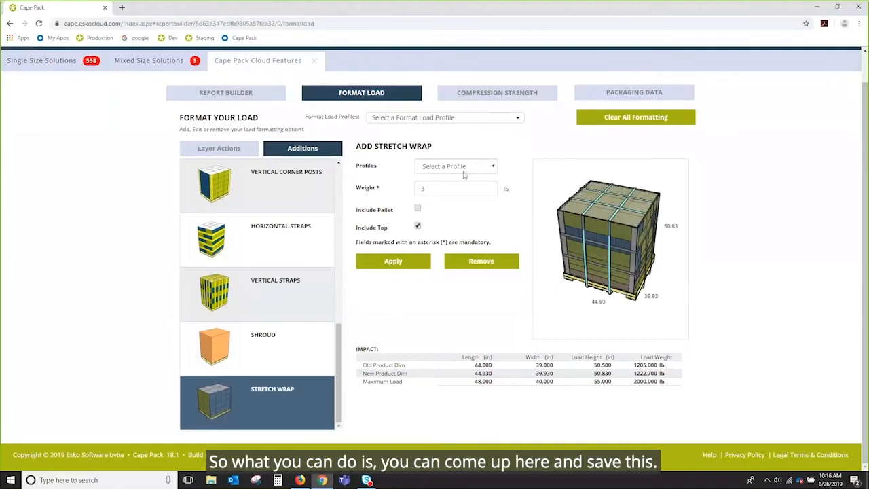
{"action": "left_click", "coordinate": [517, 119]}
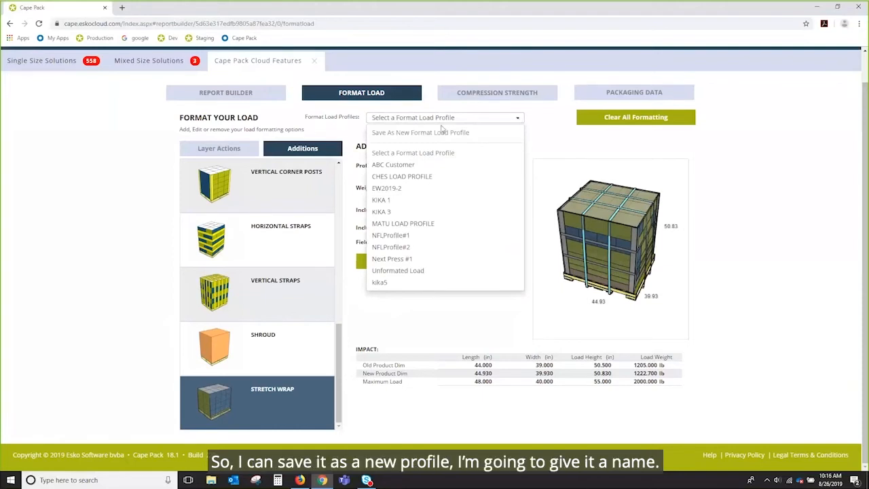
{"action": "left_click", "coordinate": [412, 132]}
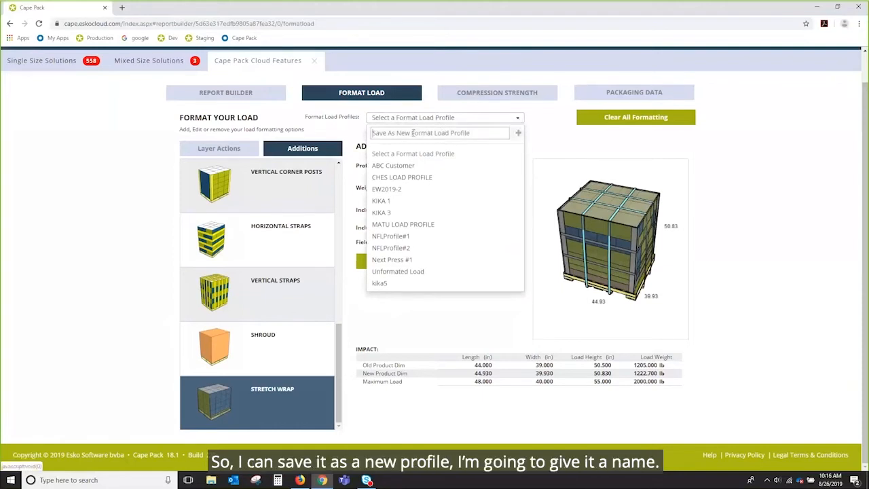
{"action": "type", "text": "kika"}
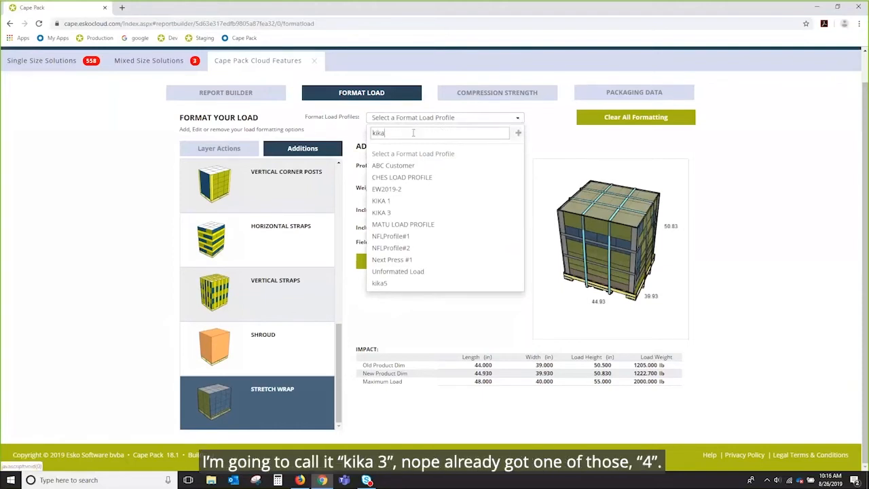
{"action": "key", "text": "ctrl+a"}
{"action": "type", "text": "3"}
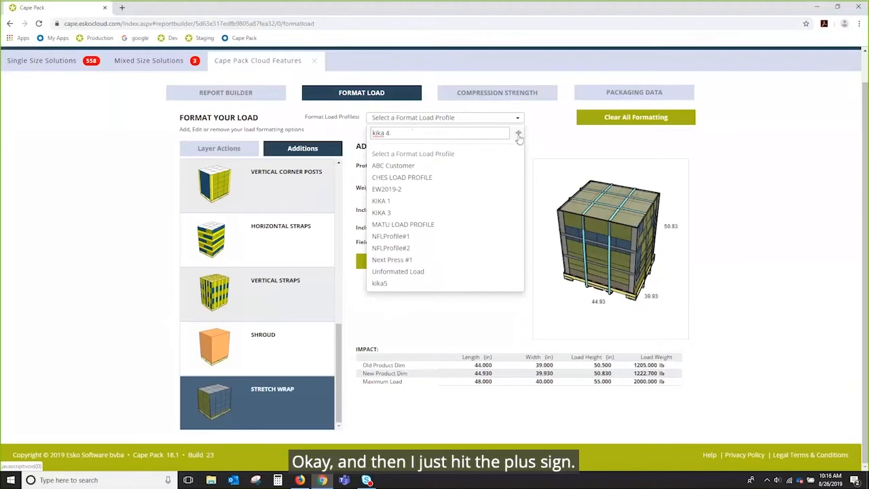
{"action": "left_click", "coordinate": [518, 135]}
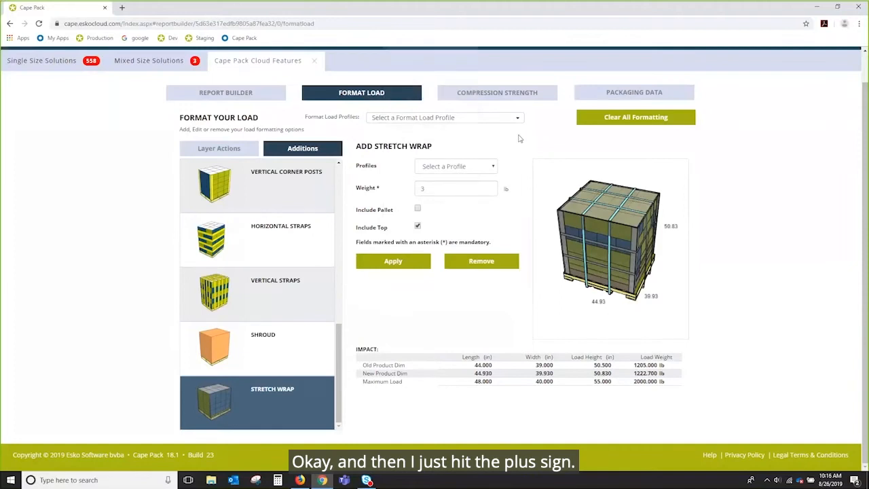
Clear all load formatting and switch back to the Report Builder.
{"action": "left_click", "coordinate": [519, 119]}
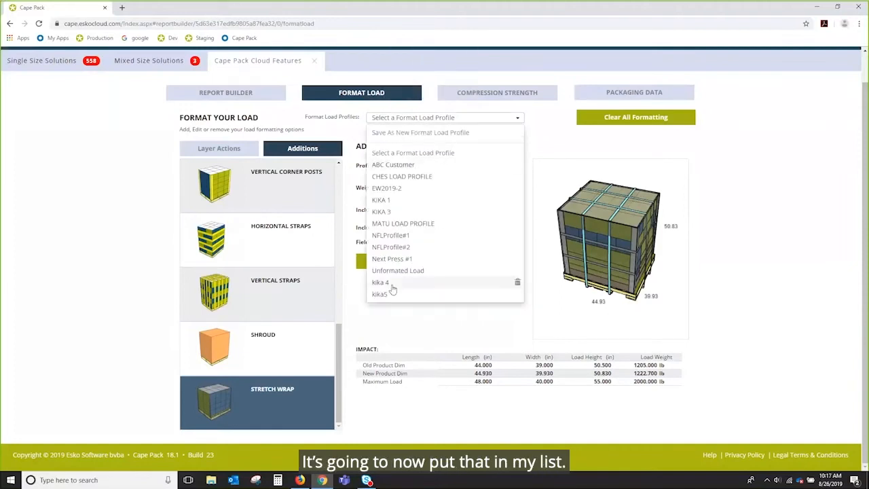
{"action": "left_click", "coordinate": [428, 328]}
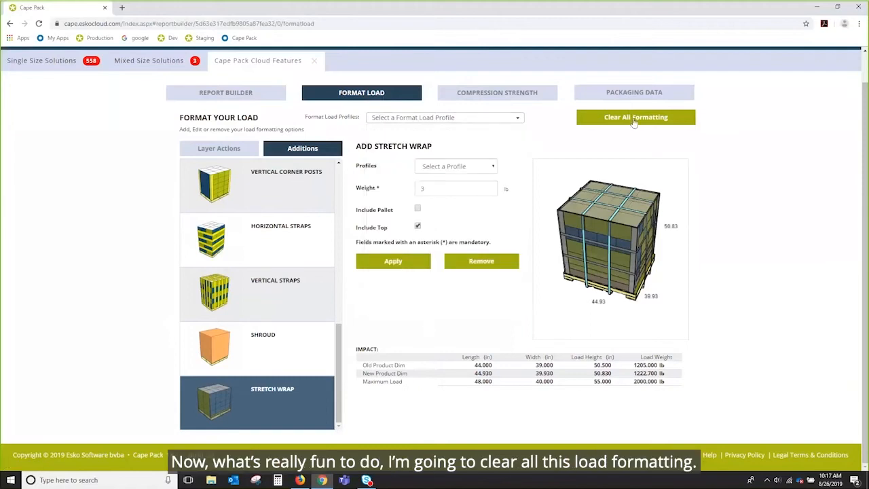
{"action": "left_click", "coordinate": [634, 120]}
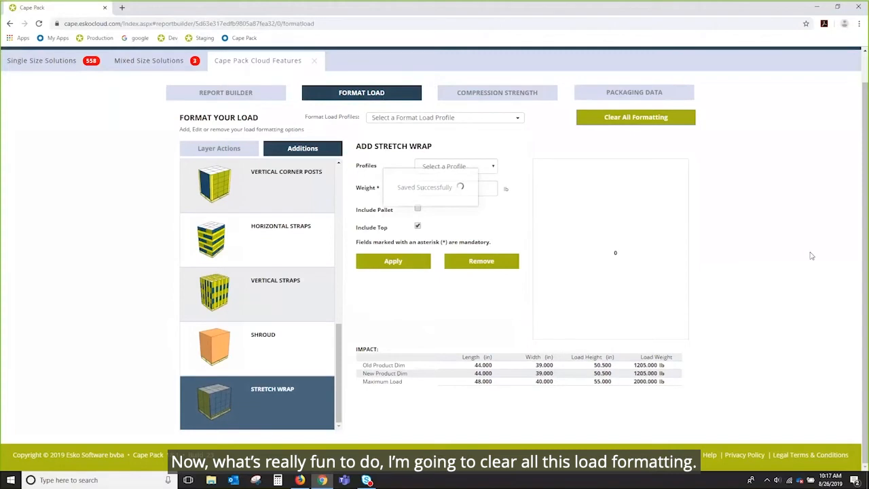
{"action": "left_click", "coordinate": [216, 94]}
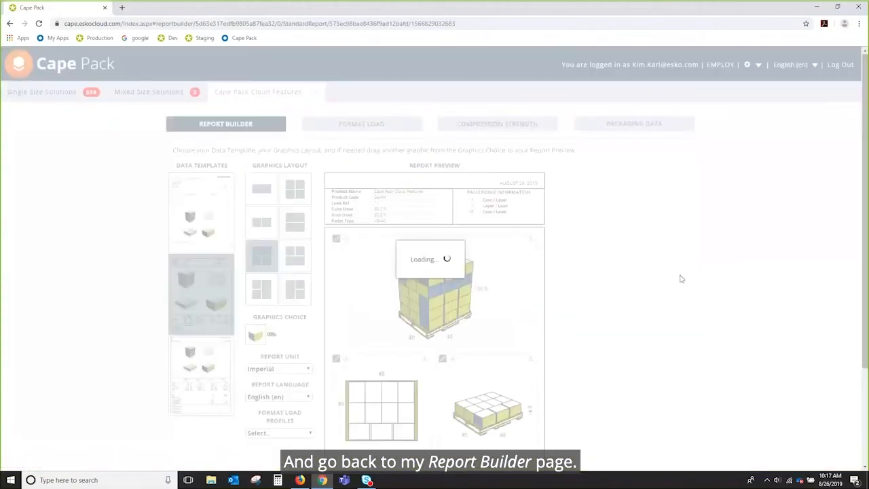
Apply the kika 4 format load profile to the report.
{"action": "scroll", "coordinate": [681, 278], "scroll_direction": "down", "scroll_amount": 3}
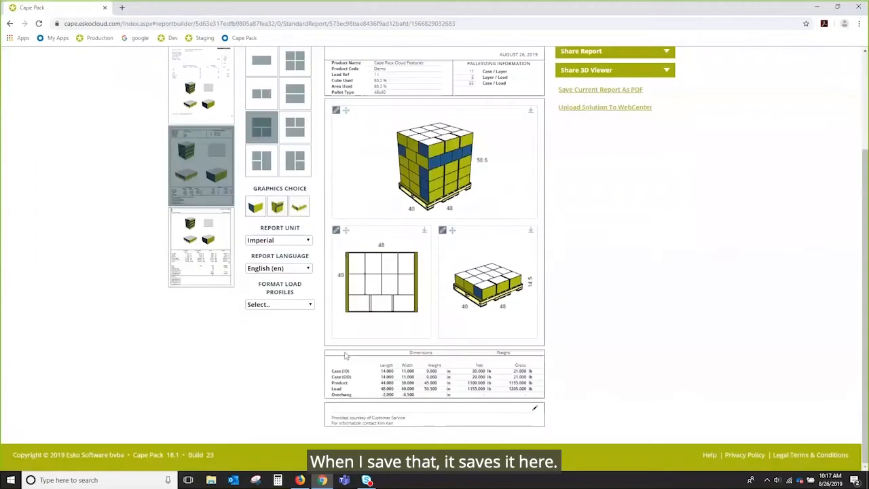
{"action": "left_click", "coordinate": [309, 306]}
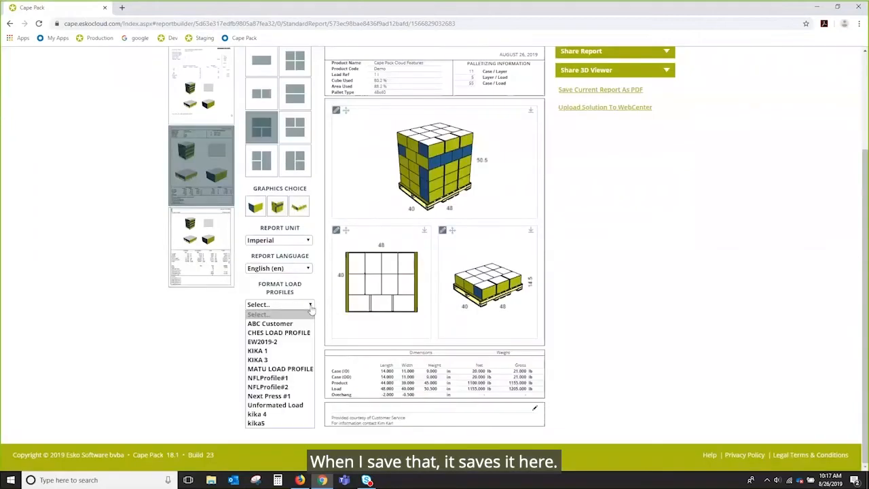
{"action": "left_click", "coordinate": [281, 413]}
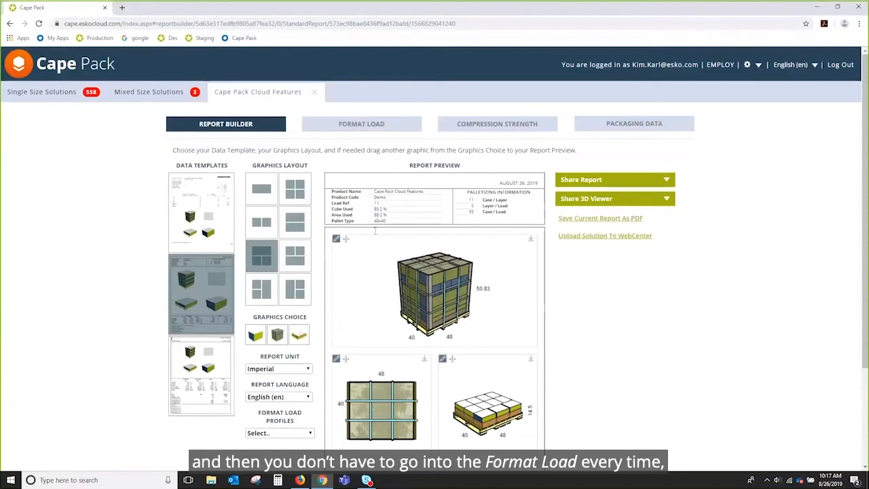
Place the single-case graphic into the lower-right report preview panel.
{"action": "left_click", "coordinate": [309, 434]}
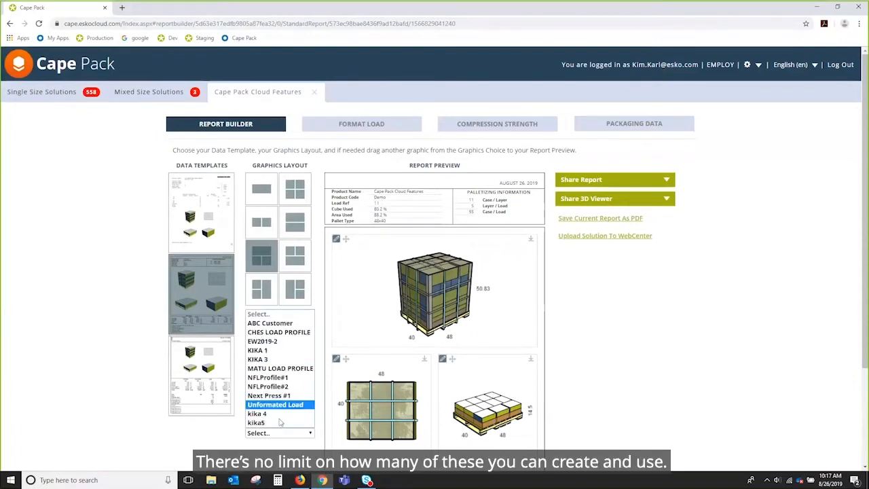
{"action": "left_click", "coordinate": [693, 435]}
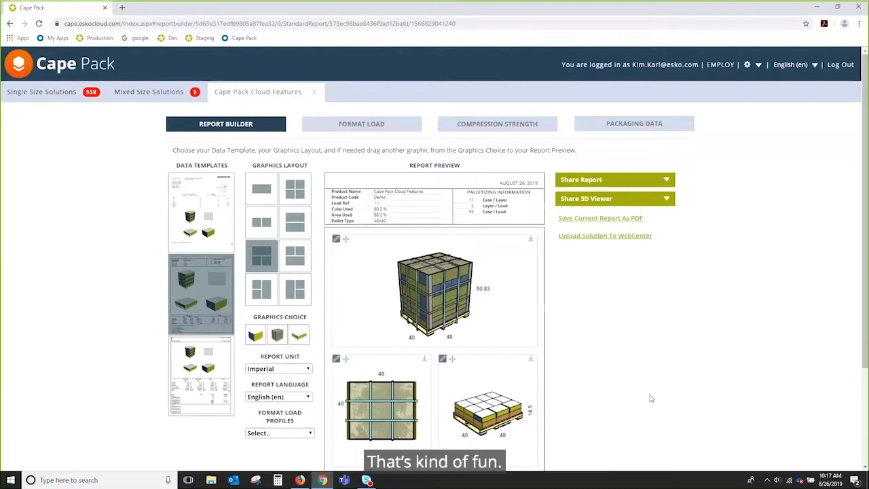
{"action": "scroll", "coordinate": [650, 399], "scroll_direction": "down", "scroll_amount": 2}
{"action": "scroll", "coordinate": [651, 398], "scroll_direction": "up", "scroll_amount": 2}
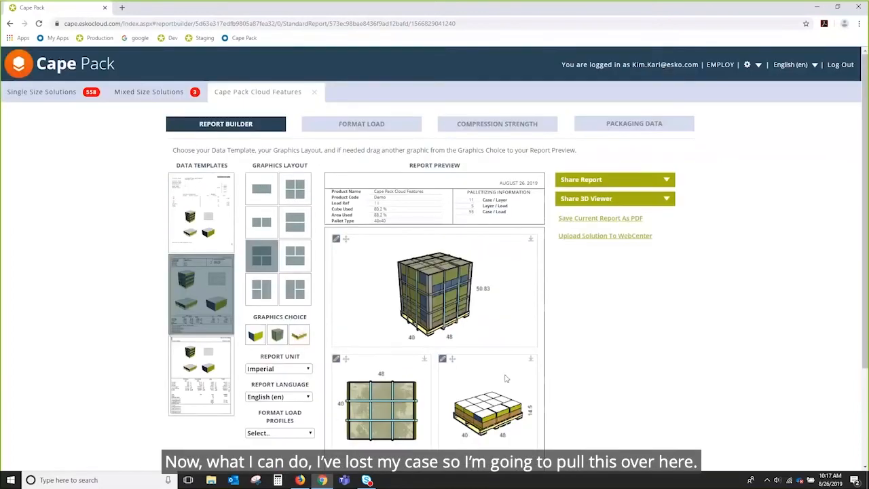
{"action": "left_click_drag", "start_coordinate": [254, 334], "coordinate": [502, 417]}
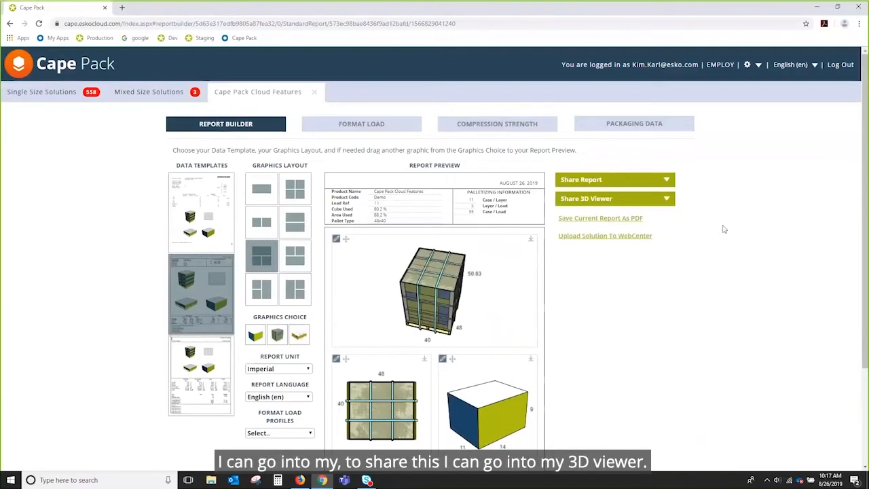
Open the report's shareable 3D Viewer link.
{"action": "left_click", "coordinate": [594, 201]}
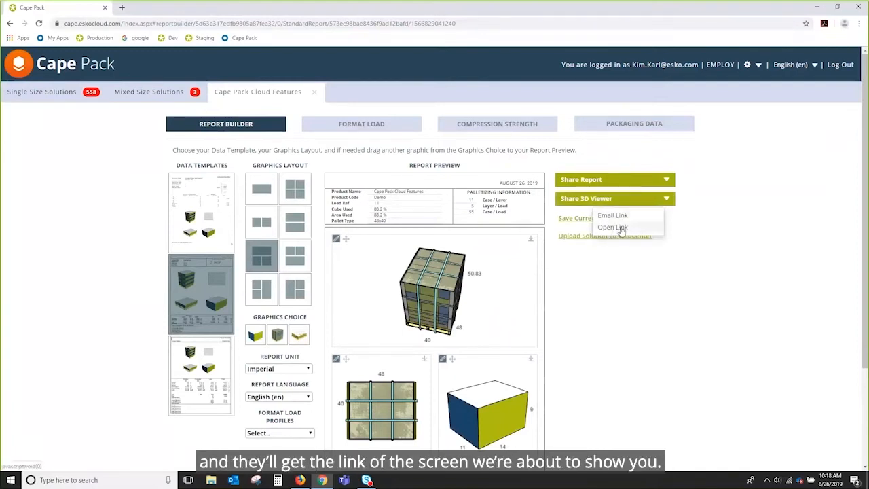
{"action": "left_click", "coordinate": [613, 227]}
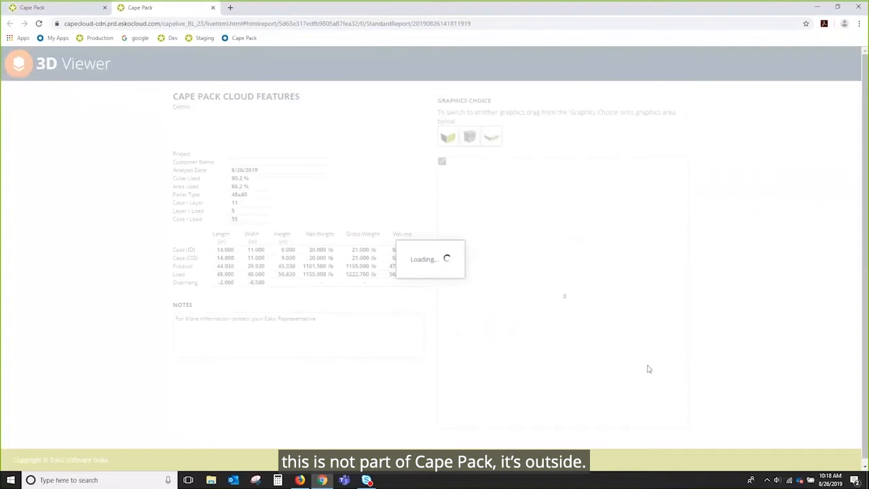
{"action": "left_click_drag", "start_coordinate": [584, 300], "coordinate": [547, 287]}
Show the case graphic in the 3D viewer and rotate it to inspect the case.
{"action": "left_click_drag", "start_coordinate": [445, 131], "coordinate": [555, 261]}
{"action": "left_click_drag", "start_coordinate": [519, 339], "coordinate": [514, 300]}
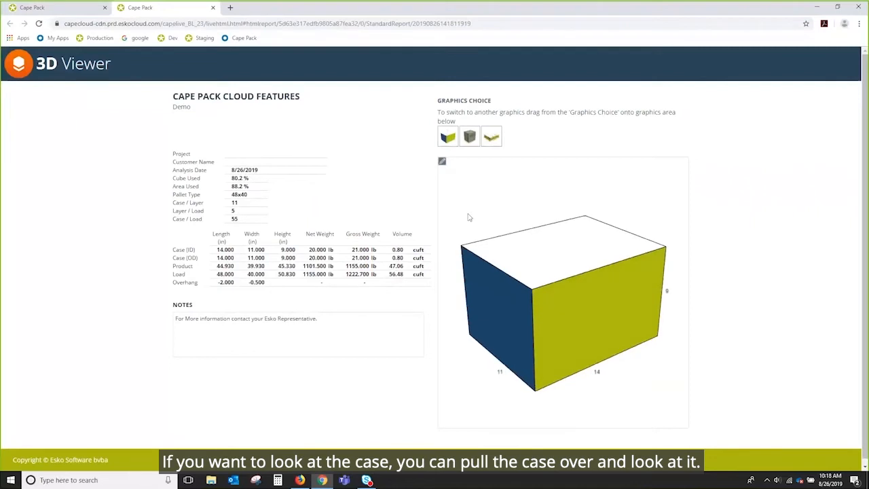
{"action": "left_click_drag", "start_coordinate": [488, 247], "coordinate": [504, 259]}
{"action": "left_click", "coordinate": [442, 163]}
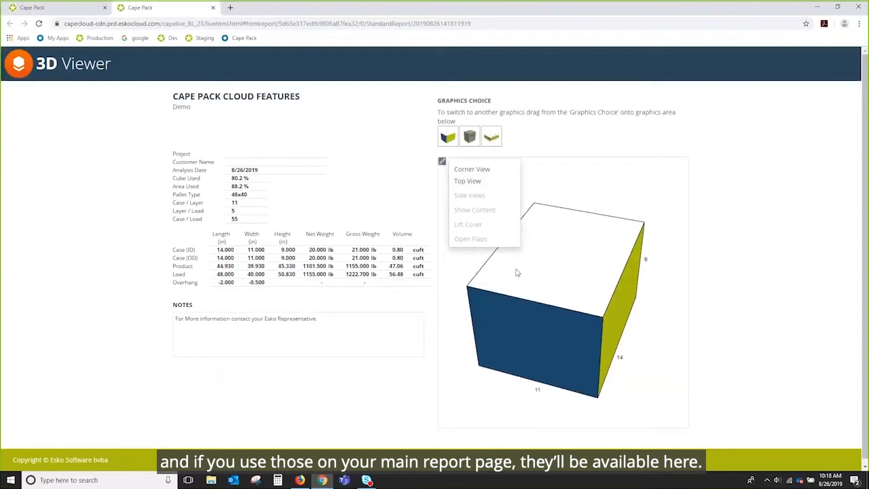
{"action": "left_click_drag", "start_coordinate": [573, 319], "coordinate": [560, 296]}
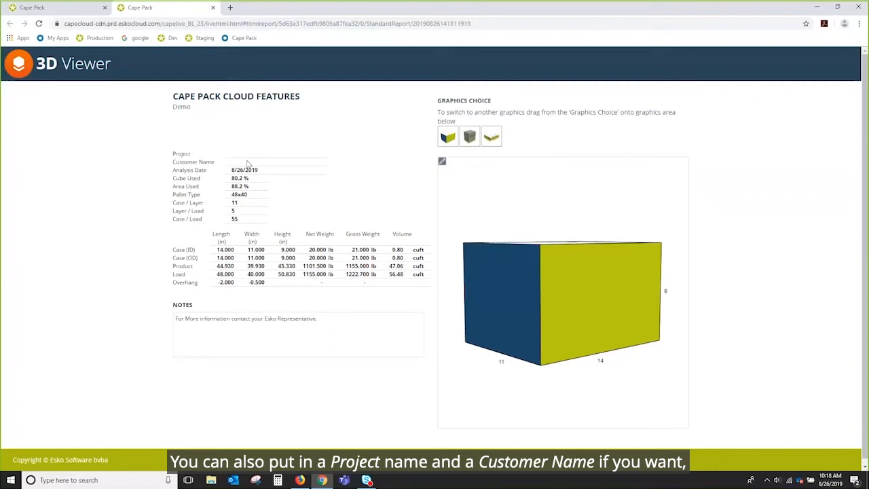
{"action": "left_click_drag", "start_coordinate": [455, 339], "coordinate": [486, 257]}
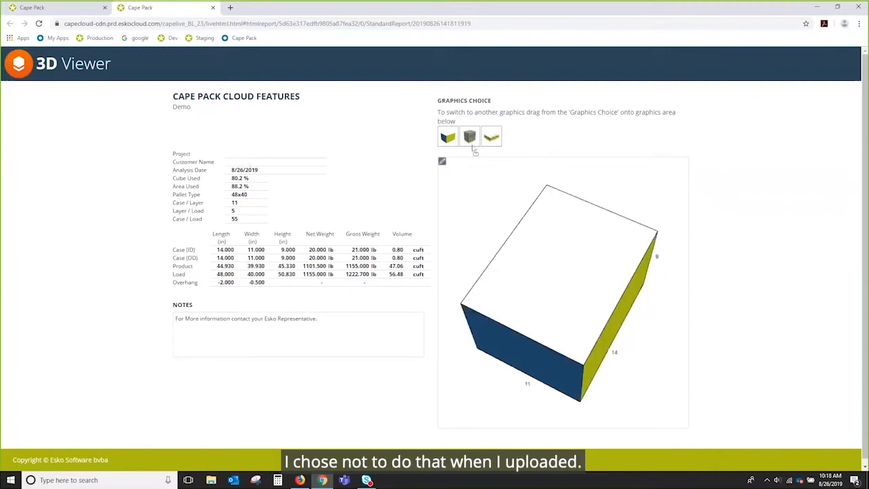
Switch the 3D viewer to the formatted pallet load, rotate it, and close the viewer tab.
{"action": "left_click_drag", "start_coordinate": [473, 144], "coordinate": [521, 250]}
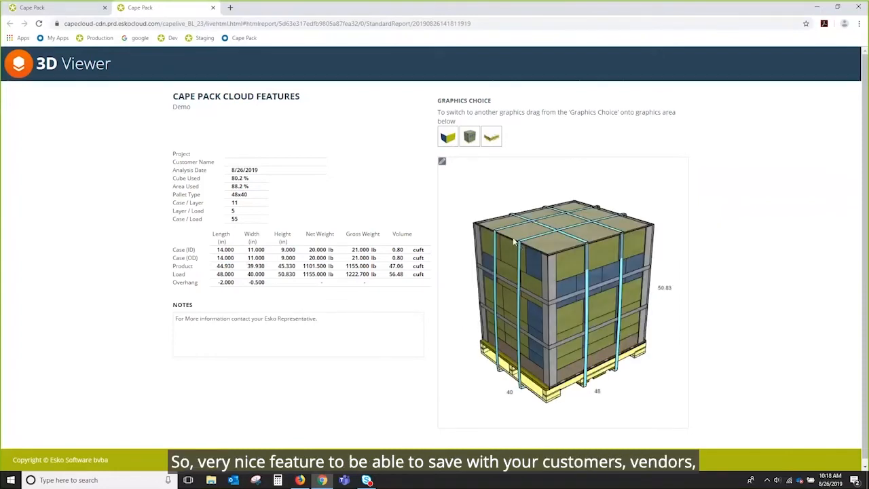
{"action": "mouse_move", "coordinate": [569, 310]}
{"action": "left_mouse_down"}
{"action": "mouse_move", "coordinate": [564, 279]}
{"action": "mouse_move", "coordinate": [575, 310]}
{"action": "left_mouse_up"}
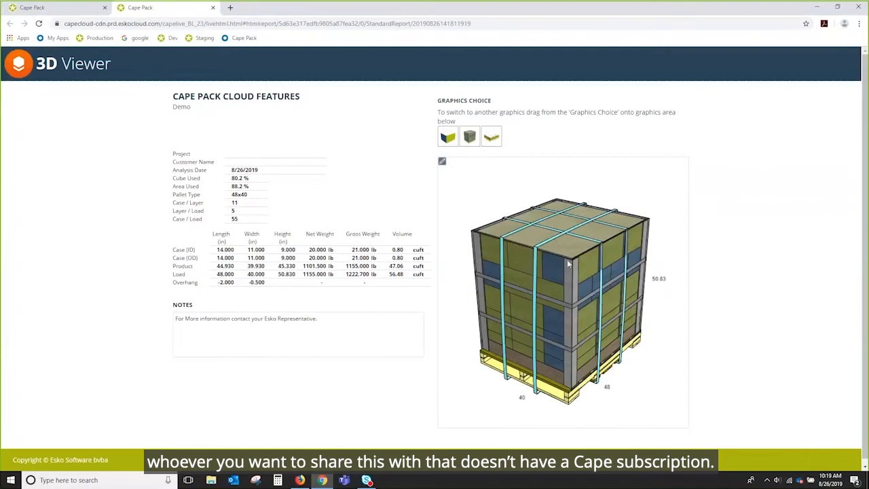
{"action": "left_click", "coordinate": [213, 8]}
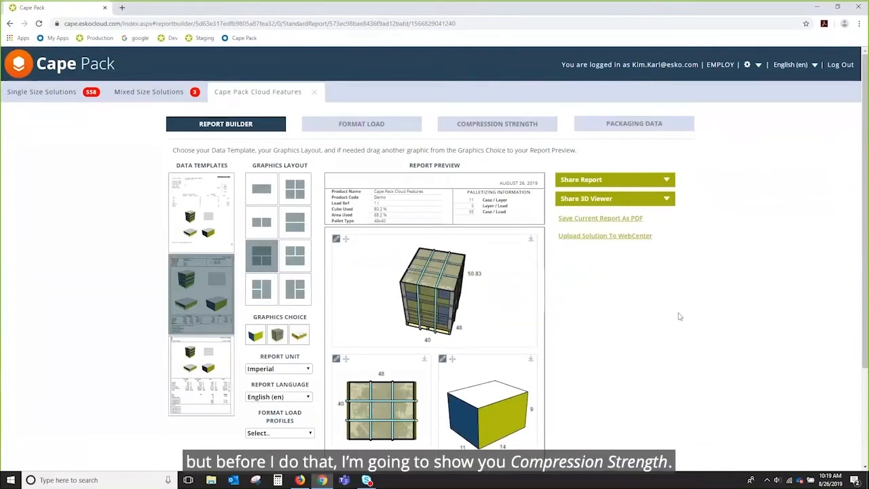
Open the Format Load Settings, select the Top Board category, and switch the database units to Imperial.
{"action": "left_click", "coordinate": [746, 65]}
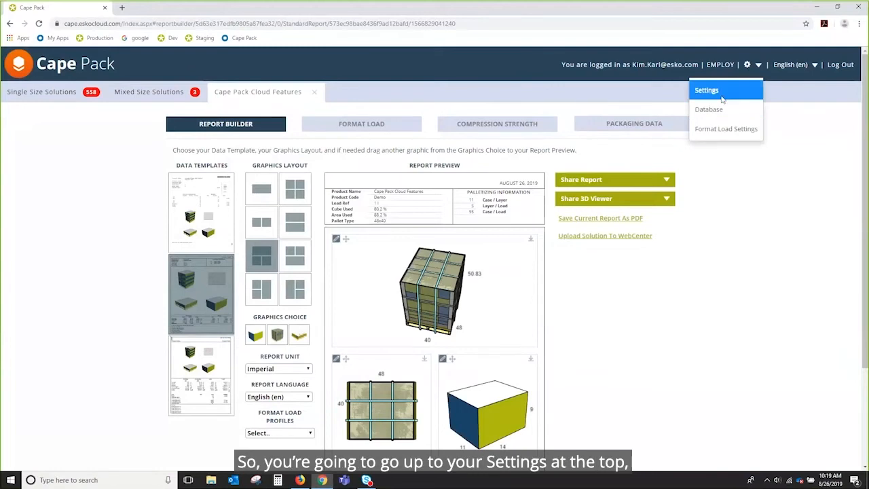
{"action": "left_click", "coordinate": [741, 129]}
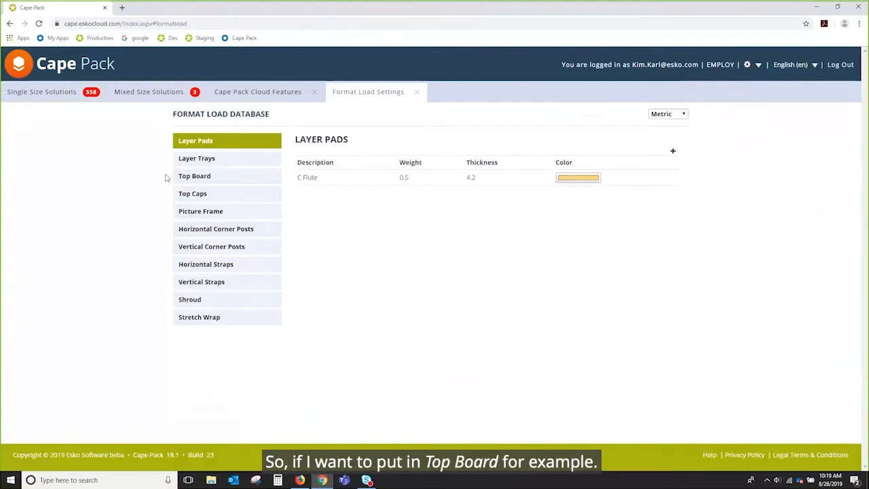
{"action": "left_click", "coordinate": [195, 177]}
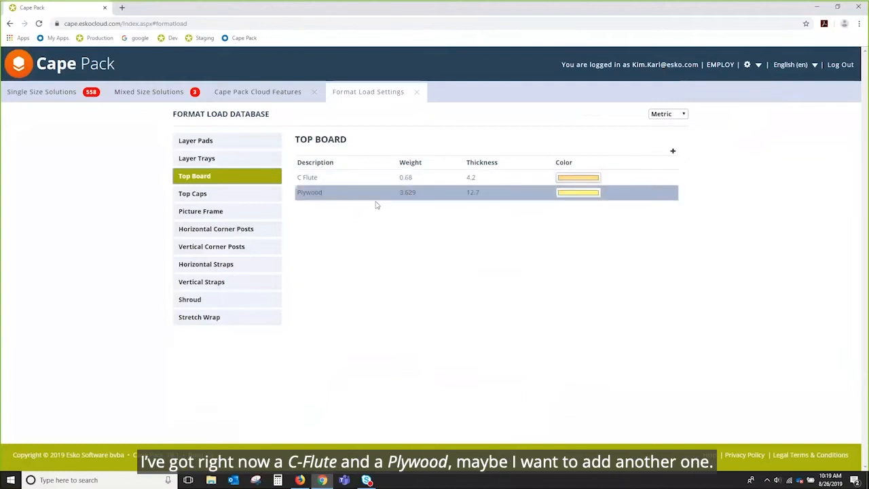
{"action": "left_click", "coordinate": [683, 115]}
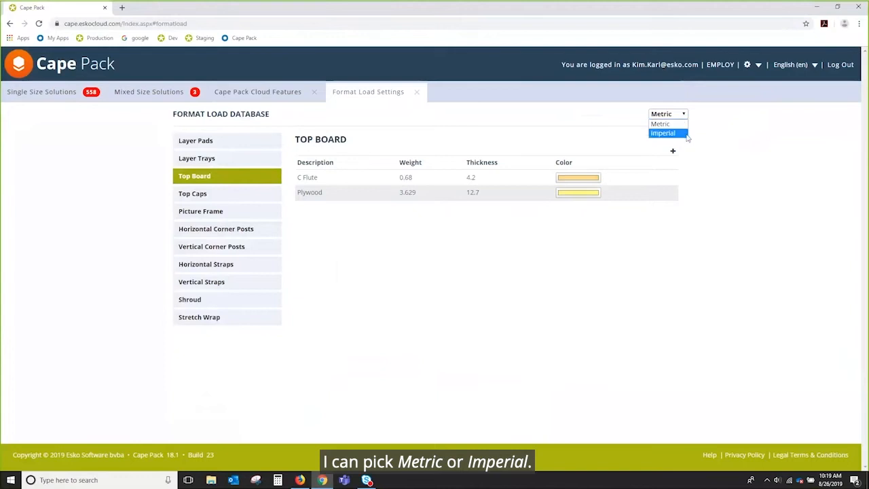
{"action": "left_click", "coordinate": [665, 134]}
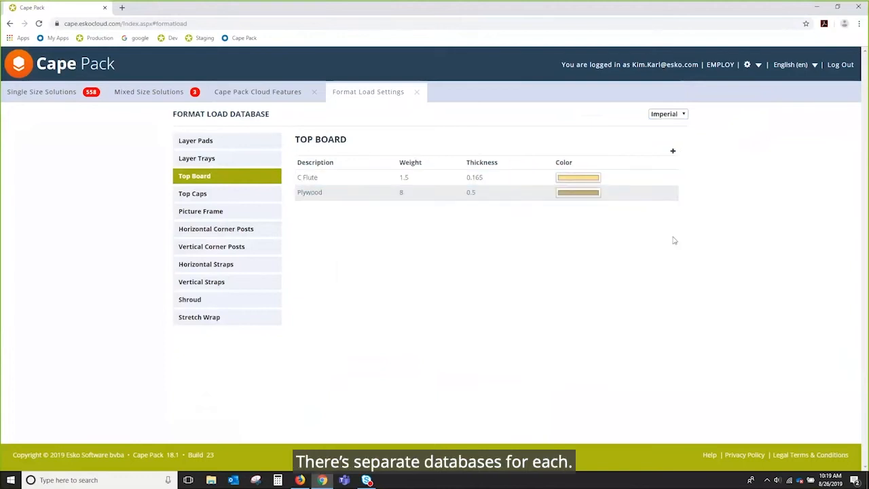
Add a new top board named Green Top Board with weight 5 lb and thickness .5 in.
{"action": "left_click", "coordinate": [673, 151]}
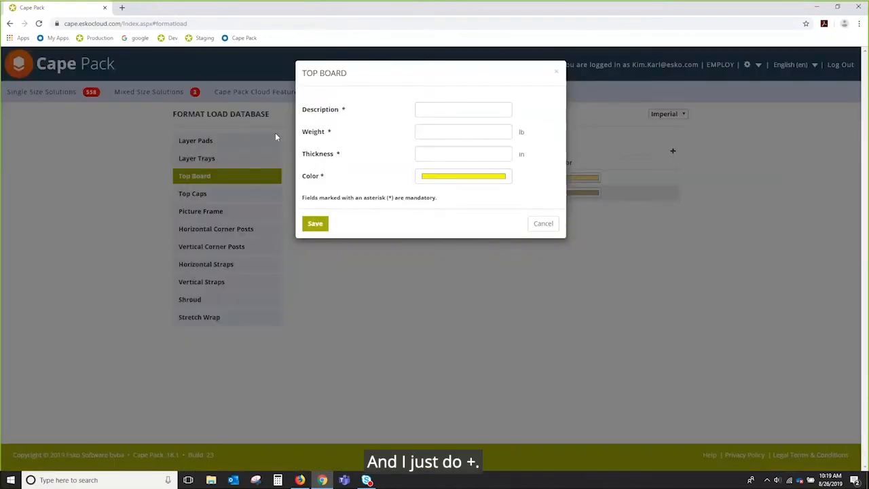
{"action": "left_click", "coordinate": [429, 109]}
{"action": "type", "text": "K"}
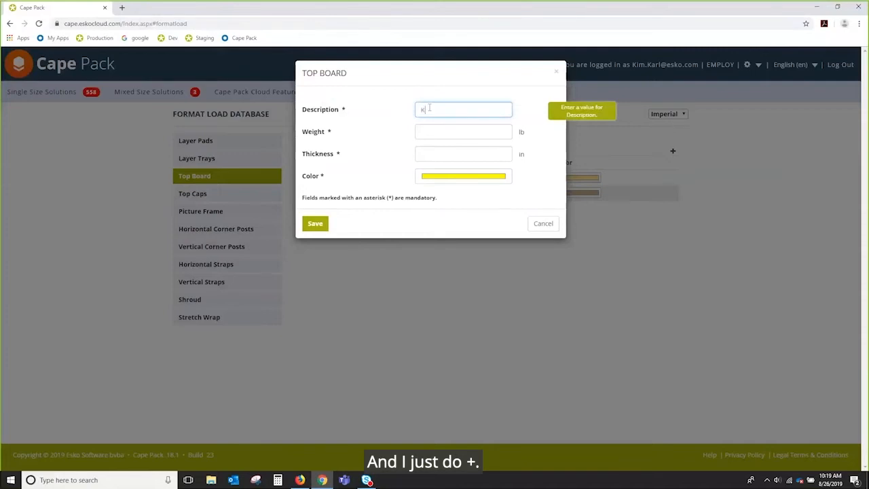
{"action": "key", "text": "BackSpace"}
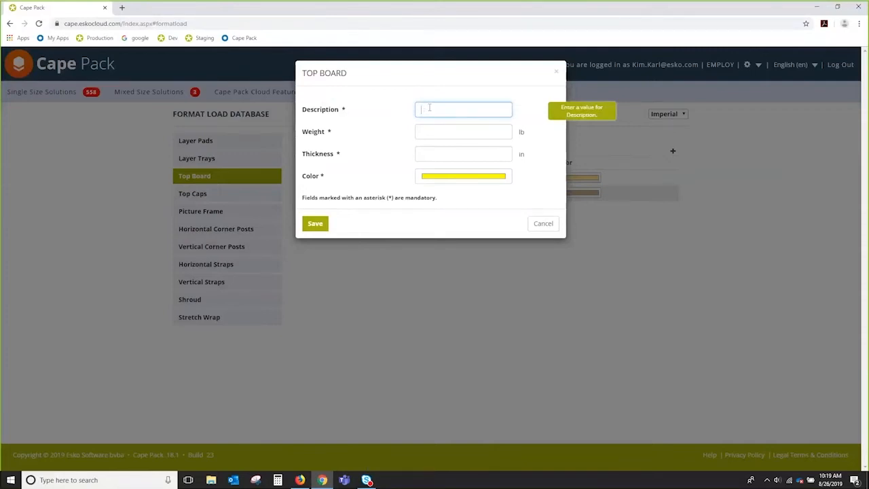
{"action": "type", "text": "Green Top Board"}
{"action": "key", "text": "Tab"}
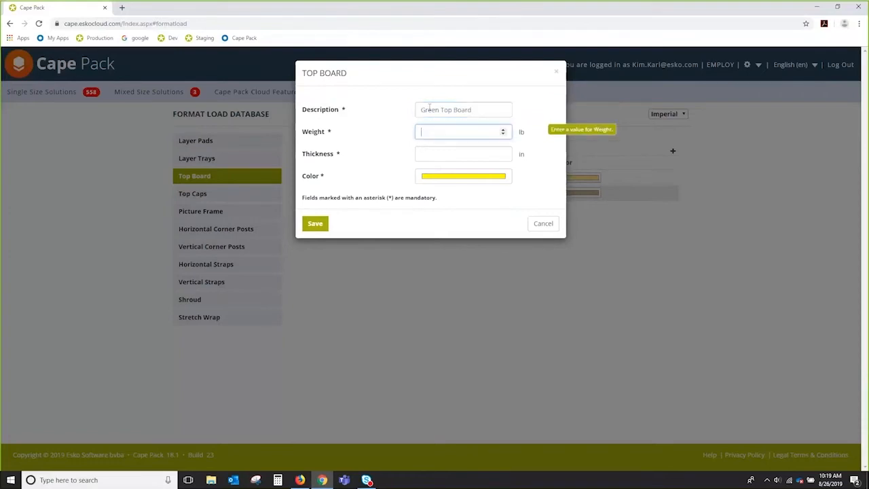
{"action": "type", "text": "5"}
{"action": "key", "text": "Tab"}
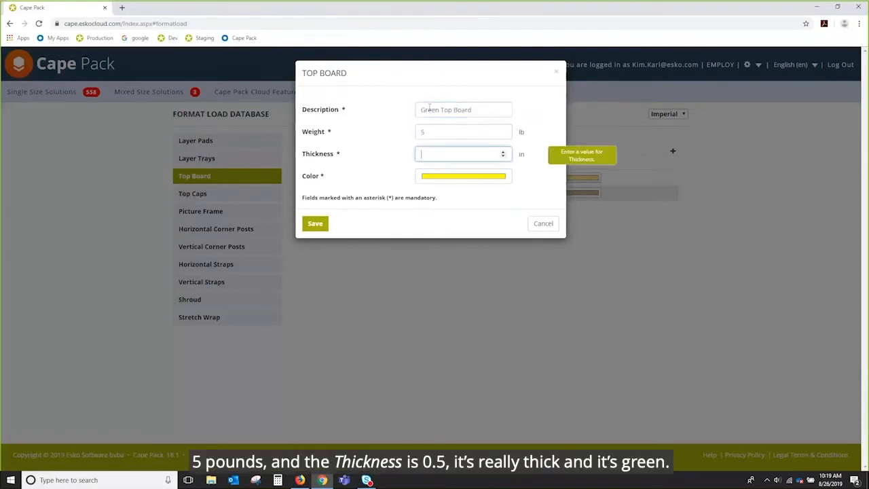
{"action": "type", "text": ".5"}
{"action": "key", "text": "Tab"}
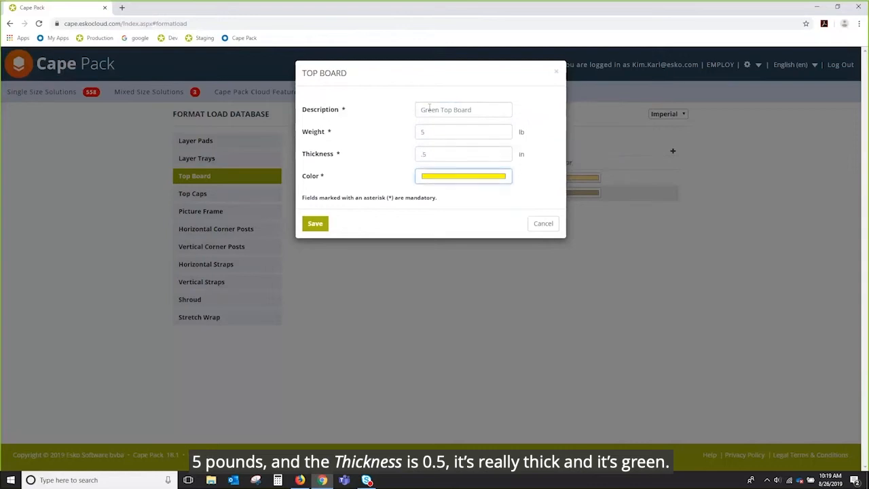
Set the new top board's colour to green and save it.
{"action": "left_click", "coordinate": [467, 179]}
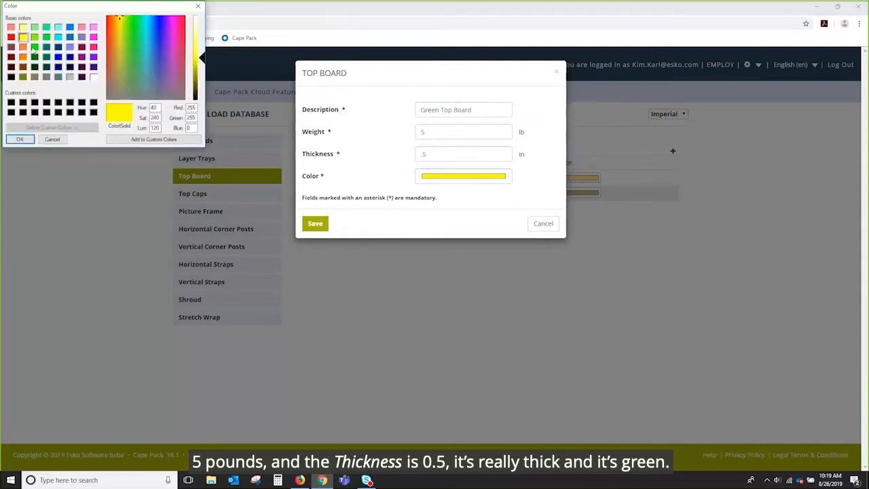
{"action": "left_click", "coordinate": [34, 46]}
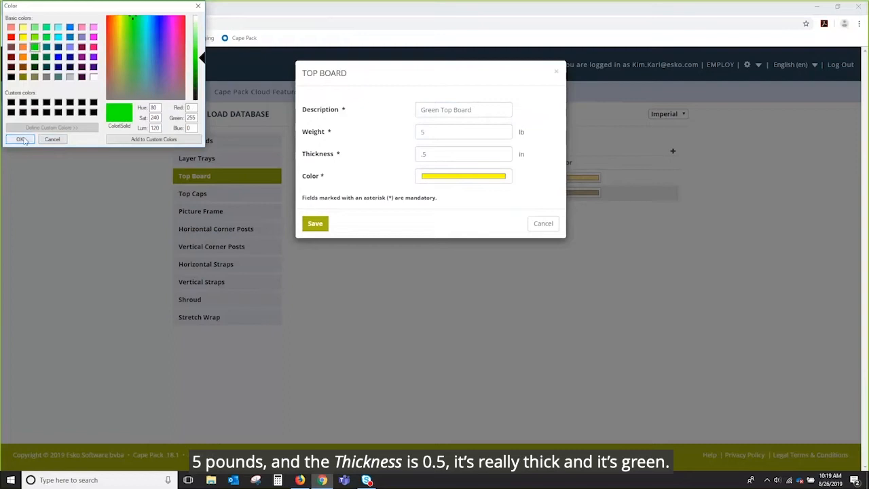
{"action": "left_click", "coordinate": [21, 139]}
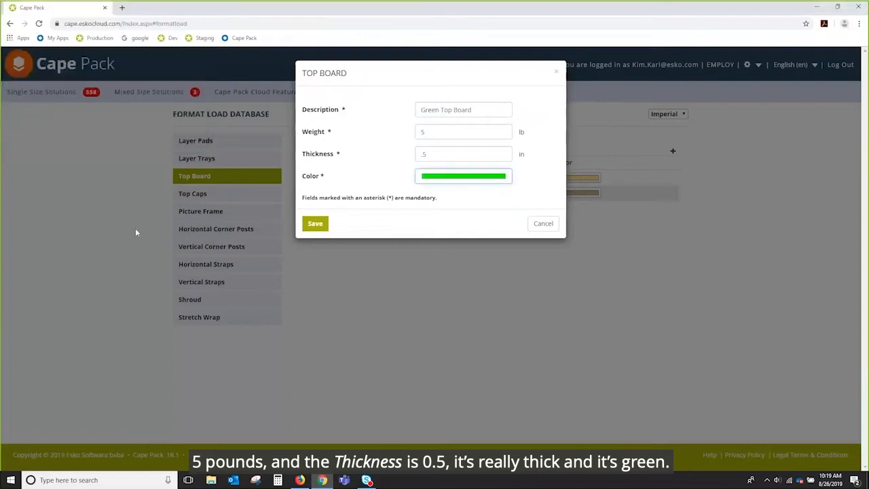
{"action": "left_click", "coordinate": [315, 224]}
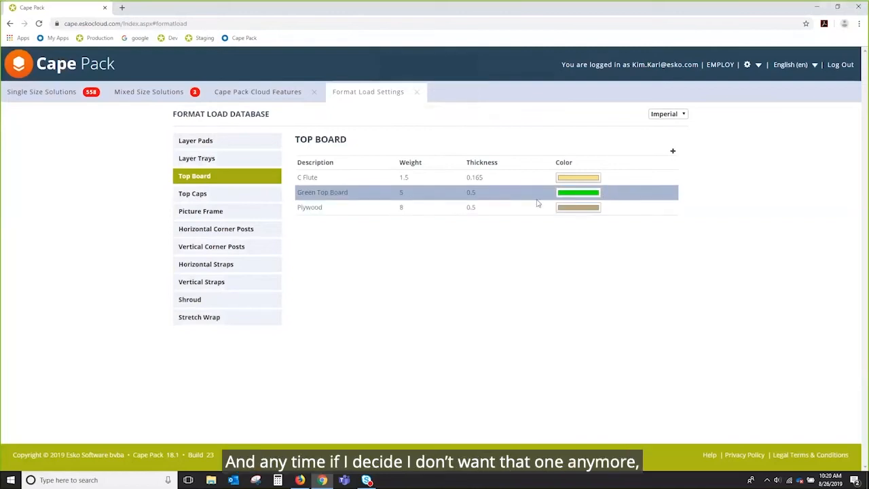
Delete the Green Top Board entry and open the Vertical Straps category.
{"action": "left_click", "coordinate": [617, 194]}
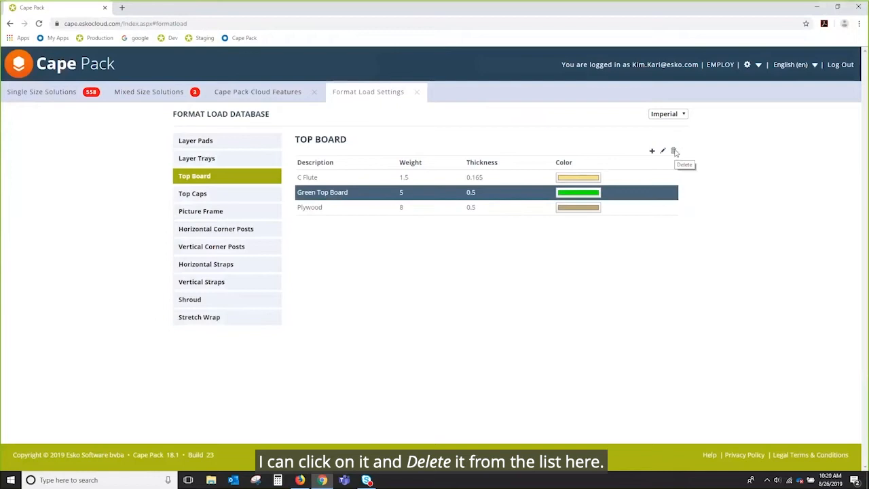
{"action": "left_click", "coordinate": [674, 152]}
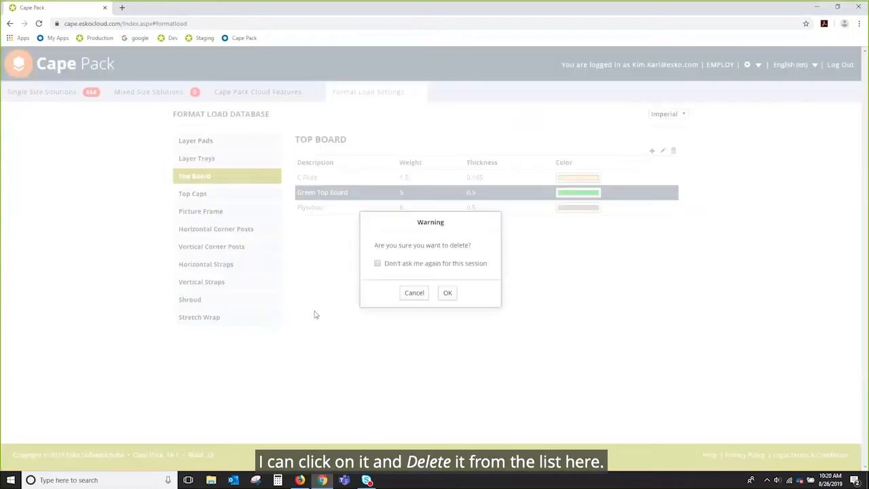
{"action": "left_click", "coordinate": [447, 293]}
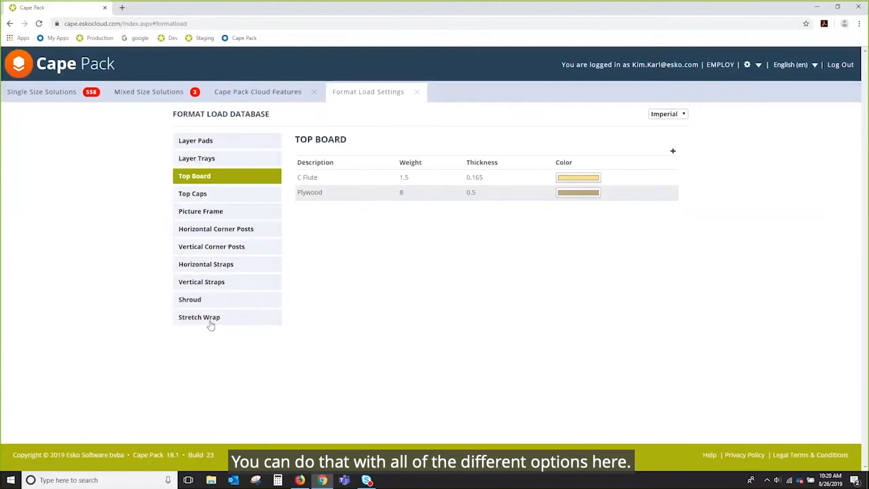
{"action": "left_click", "coordinate": [199, 284]}
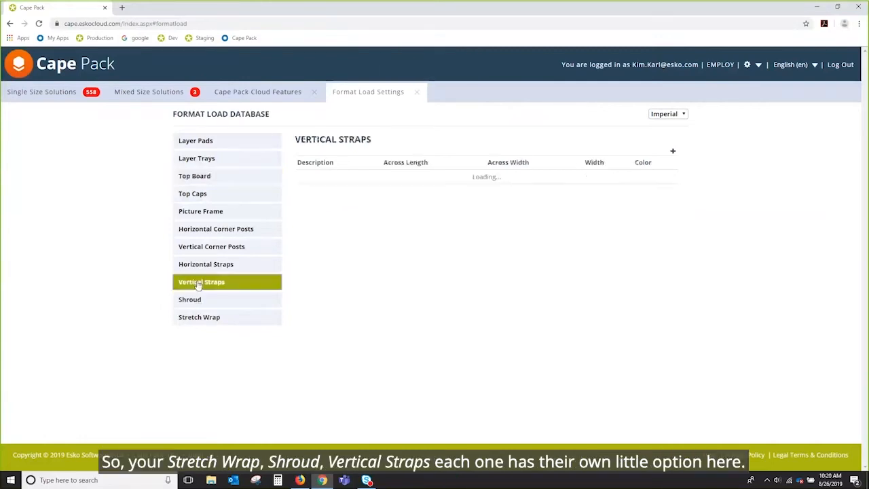
Browse the Horizontal Straps and Vertical Corner Posts materials and check the database units option.
{"action": "left_click", "coordinate": [204, 266]}
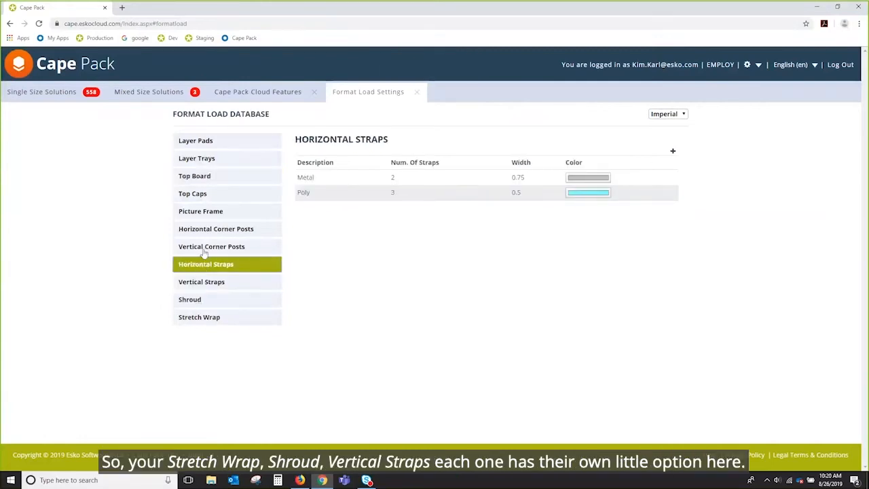
{"action": "left_click", "coordinate": [204, 250]}
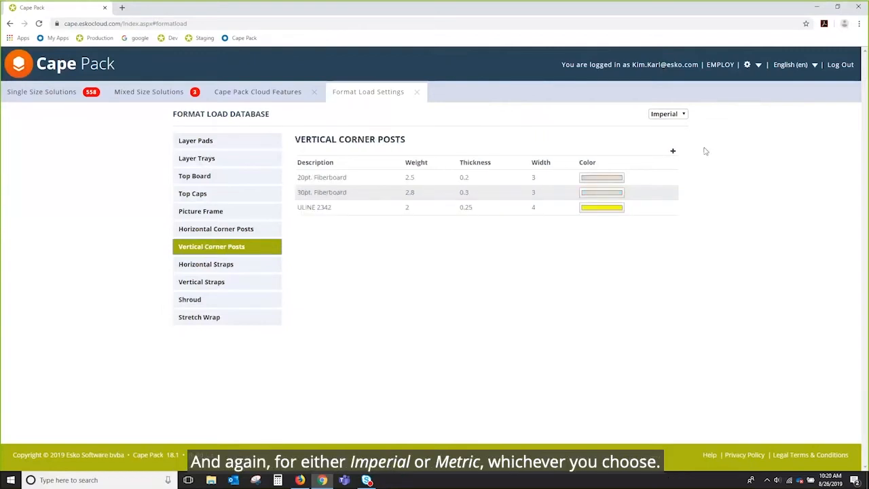
{"action": "left_click", "coordinate": [684, 114]}
{"action": "left_click", "coordinate": [682, 121]}
Close the Format Load Settings, return to the report builder, and place the single case graphic in the report's lower-right slot.
{"action": "left_click", "coordinate": [419, 95]}
{"action": "left_click", "coordinate": [272, 93]}
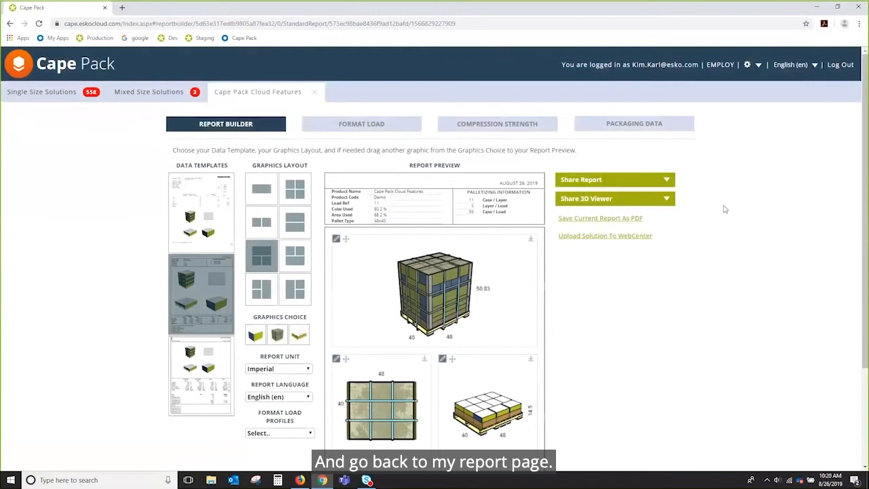
{"action": "left_click_drag", "start_coordinate": [252, 336], "coordinate": [486, 408]}
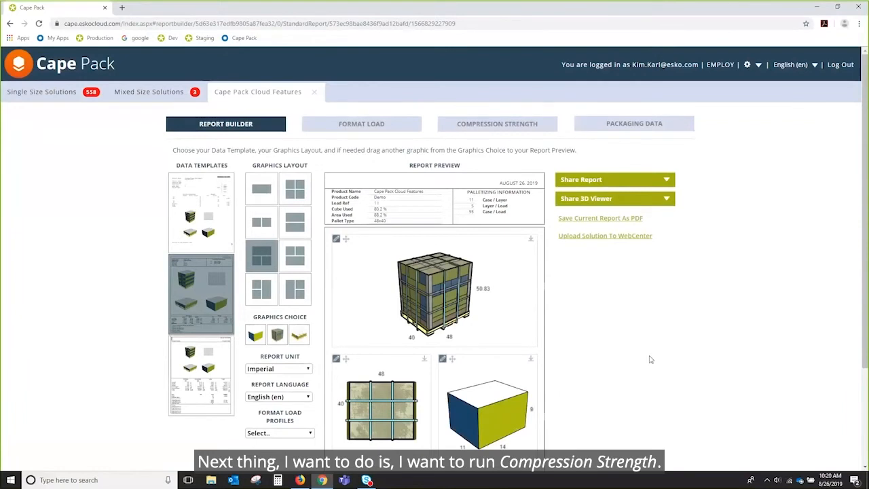
Open the Compression Strength analysis and scroll down to its Environmental Factors.
{"action": "scroll", "coordinate": [650, 360], "scroll_direction": "down", "scroll_amount": 2}
{"action": "scroll", "coordinate": [651, 360], "scroll_direction": "up", "scroll_amount": 2}
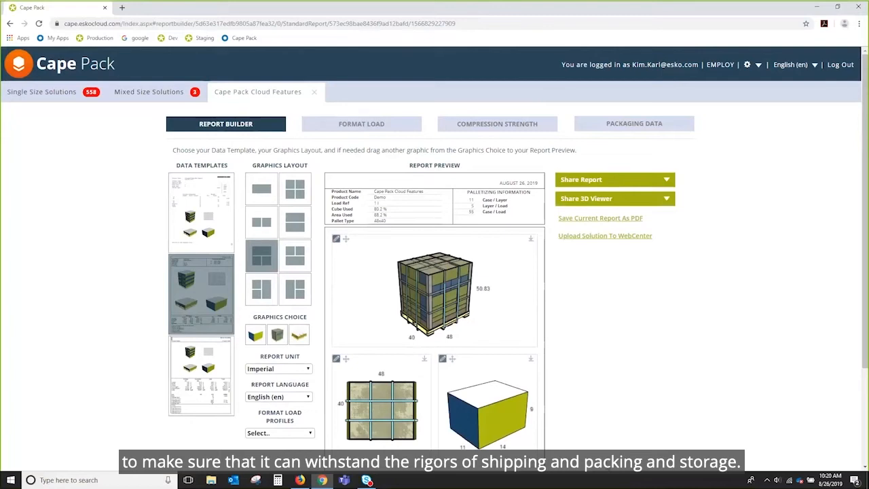
{"action": "left_click", "coordinate": [518, 127]}
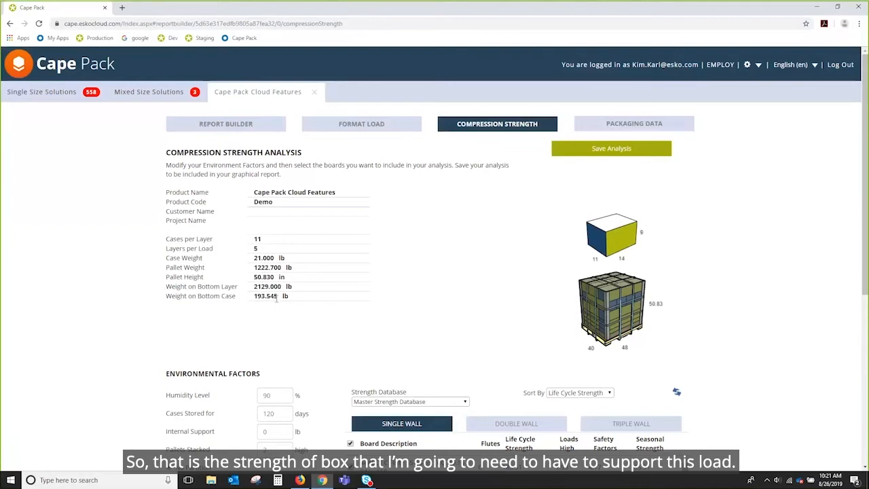
{"action": "scroll", "coordinate": [784, 289], "scroll_direction": "down", "scroll_amount": 1}
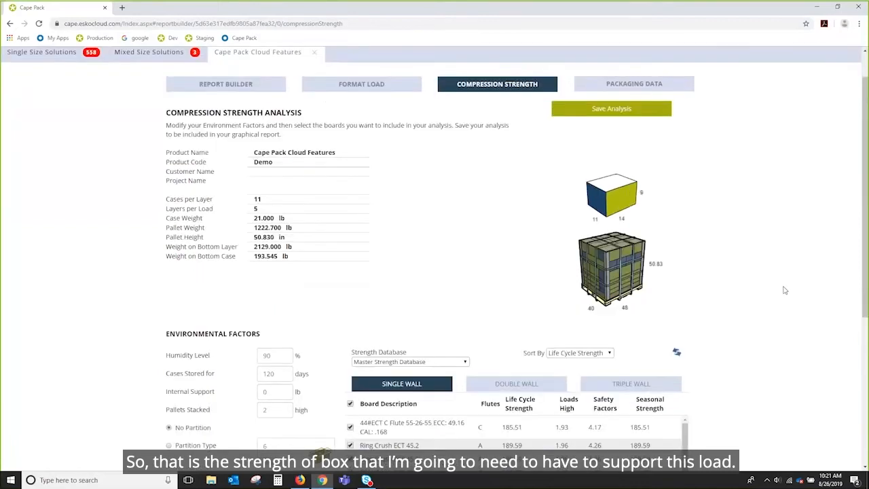
{"action": "scroll", "coordinate": [784, 290], "scroll_direction": "down", "scroll_amount": 3}
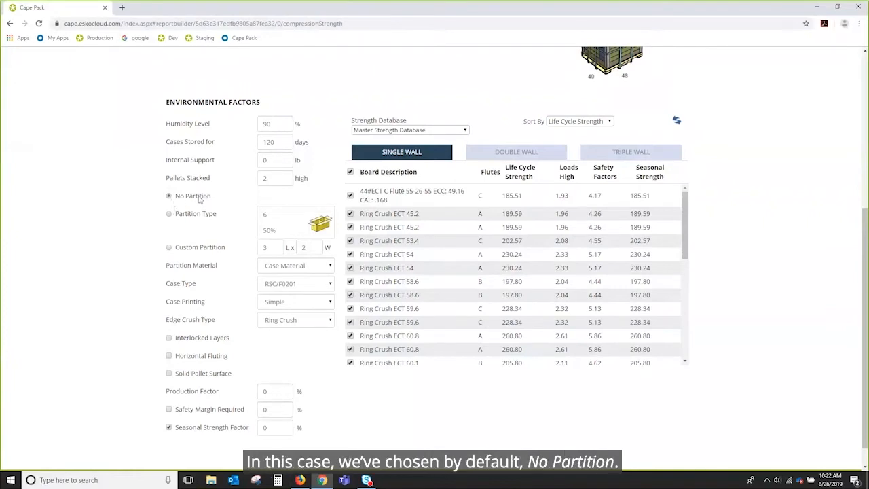
{"action": "scroll", "coordinate": [393, 255], "scroll_direction": "down", "scroll_amount": 2}
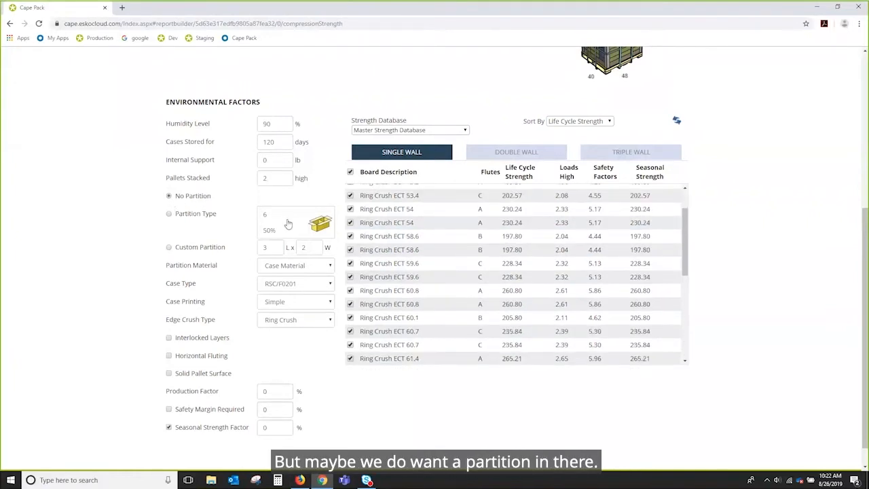
{"action": "scroll", "coordinate": [385, 397], "scroll_direction": "down", "scroll_amount": 1}
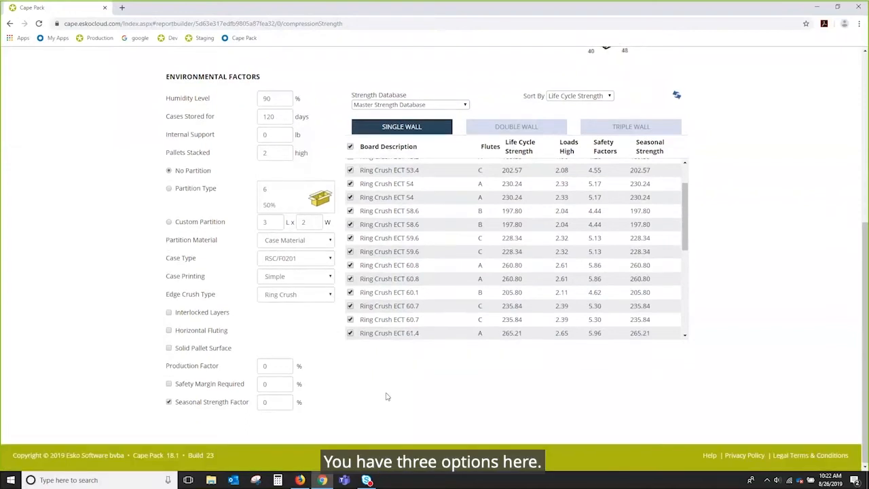
Choose the Partition Type option and browse the partition type gallery.
{"action": "left_click", "coordinate": [170, 188]}
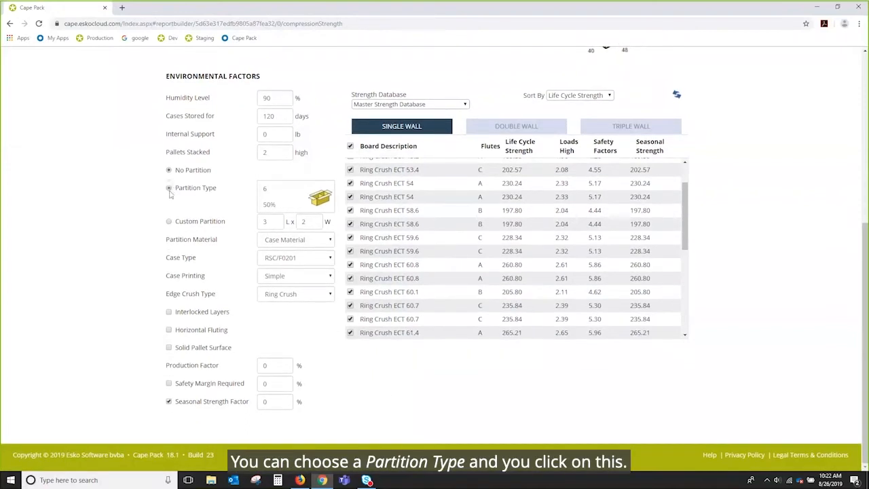
{"action": "left_click", "coordinate": [294, 197]}
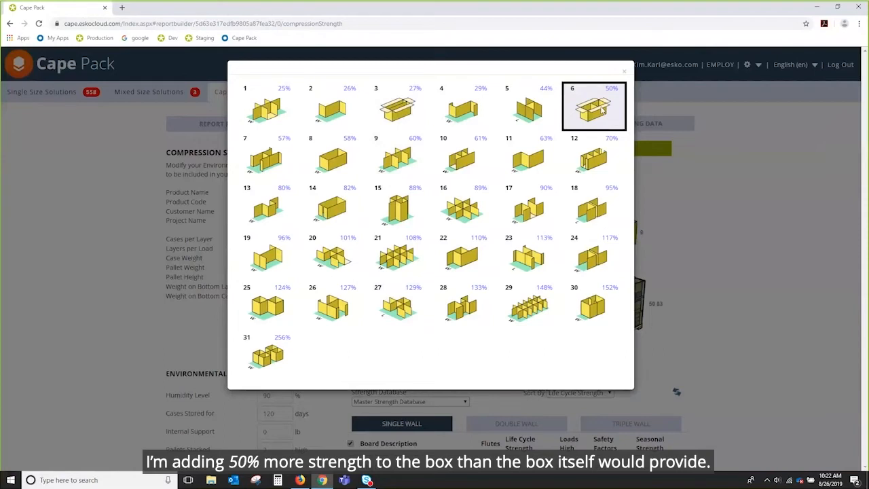
{"action": "left_click", "coordinate": [626, 72]}
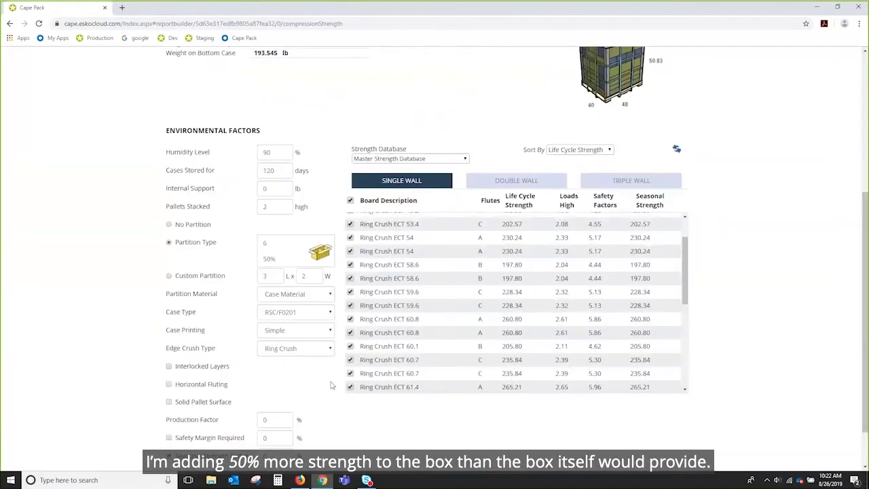
Switch to Custom Partition and view the partition gallery again.
{"action": "left_click", "coordinate": [169, 277]}
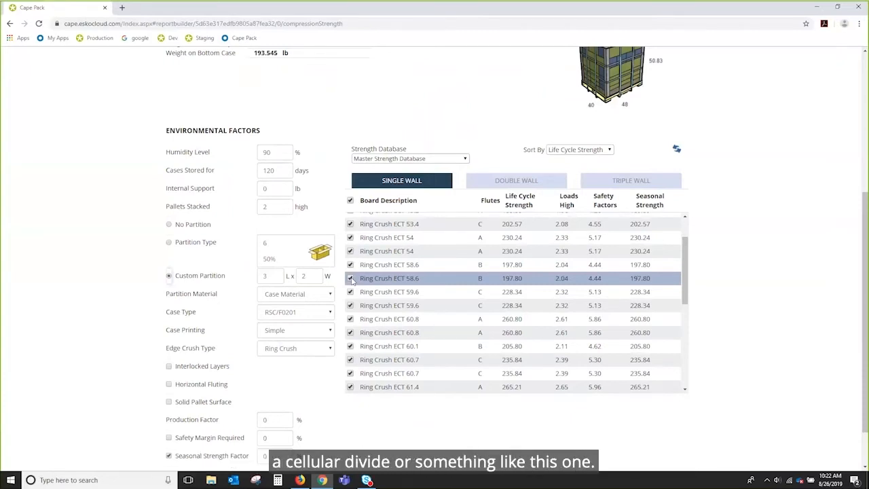
{"action": "left_click", "coordinate": [306, 252]}
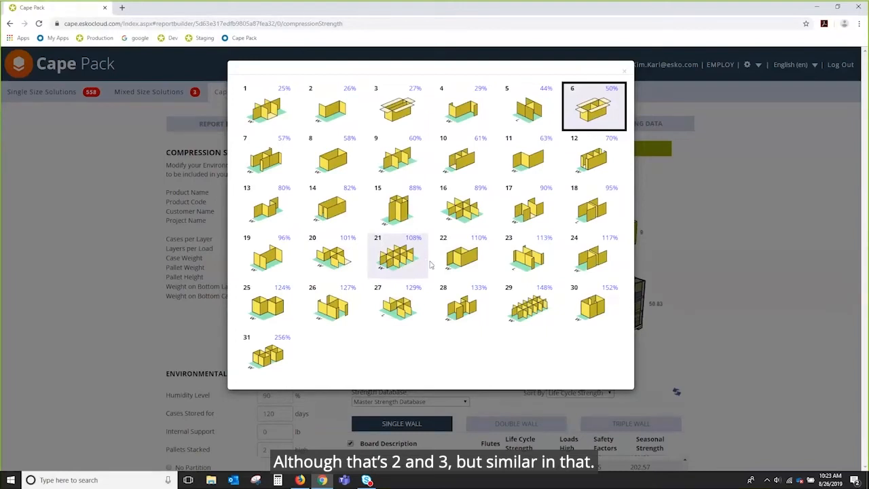
{"action": "left_click", "coordinate": [622, 72]}
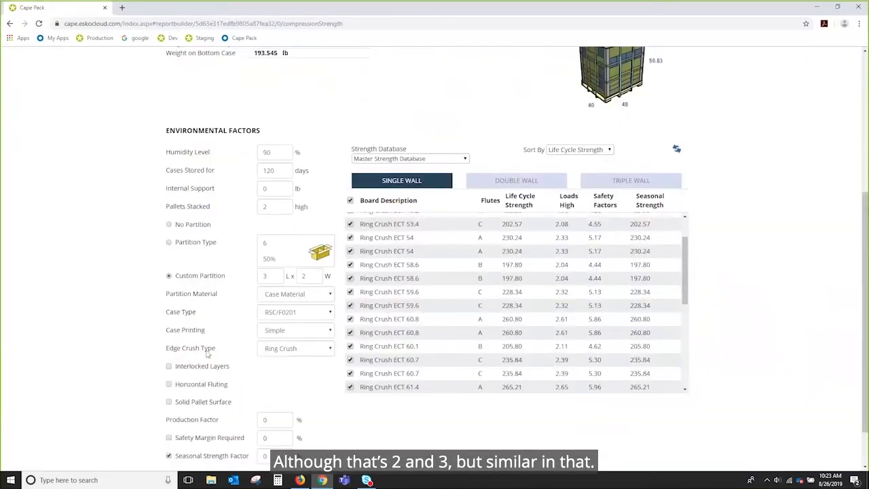
Browse the partition material list and choose Case Material.
{"action": "left_click", "coordinate": [330, 294]}
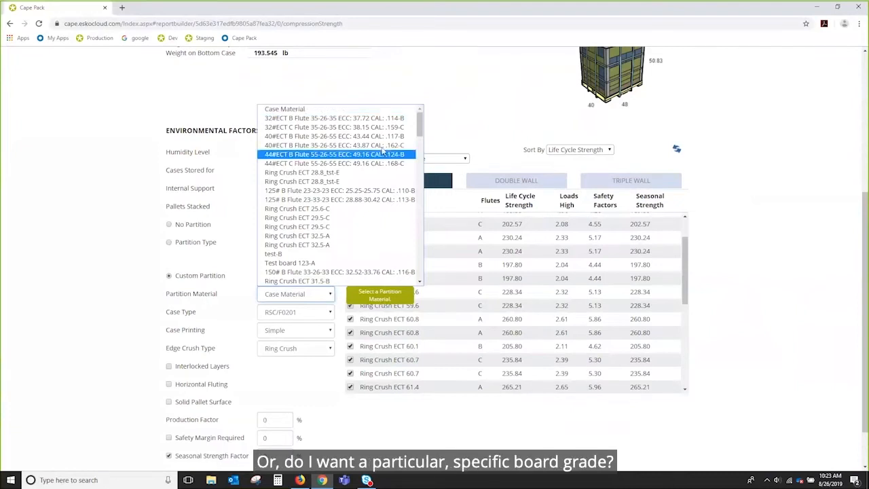
{"action": "scroll", "coordinate": [339, 164], "scroll_direction": "down", "scroll_amount": 4}
{"action": "left_click_drag", "start_coordinate": [433, 180], "coordinate": [458, 299]}
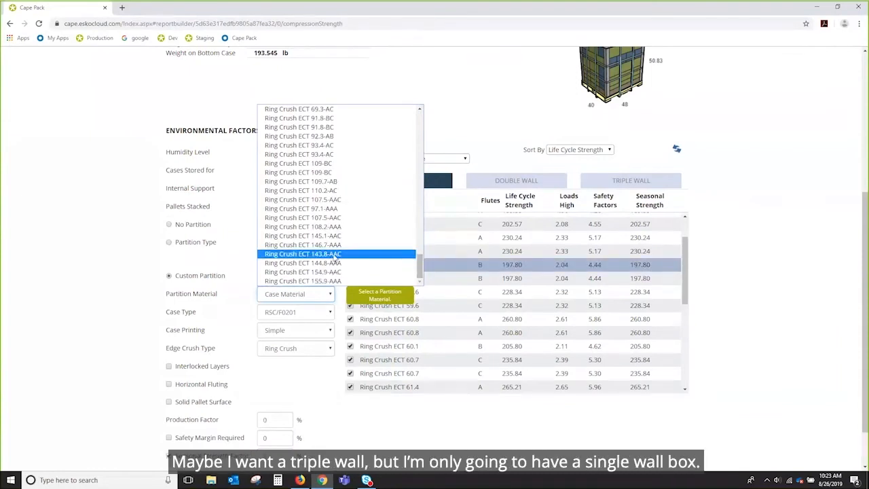
{"action": "left_click_drag", "start_coordinate": [419, 268], "coordinate": [419, 115]}
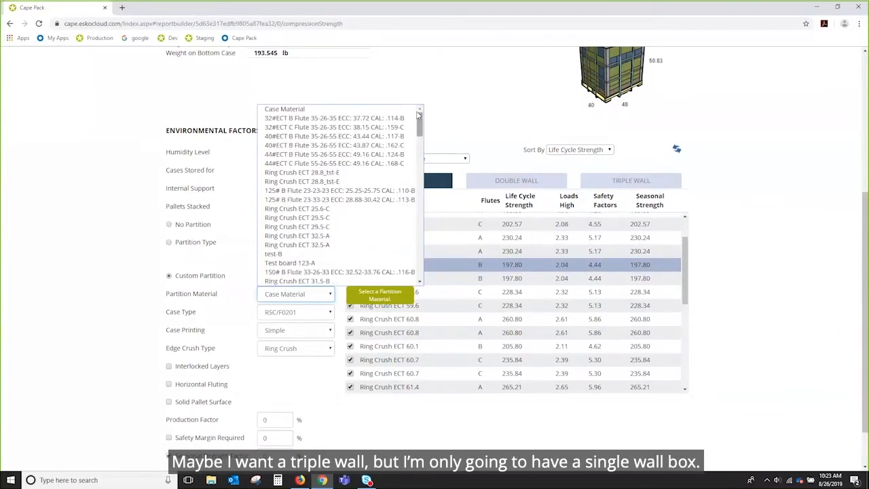
{"action": "left_click", "coordinate": [299, 109]}
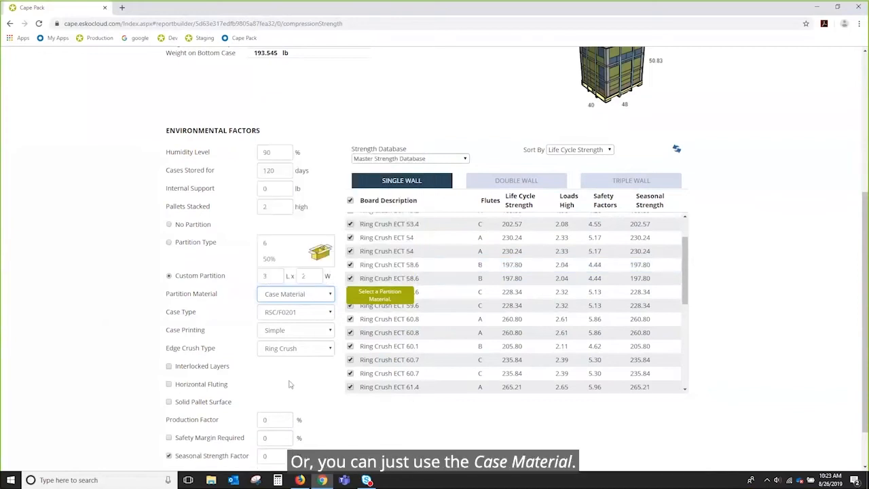
Set the case type to RSC/F0201.
{"action": "left_click", "coordinate": [330, 313]}
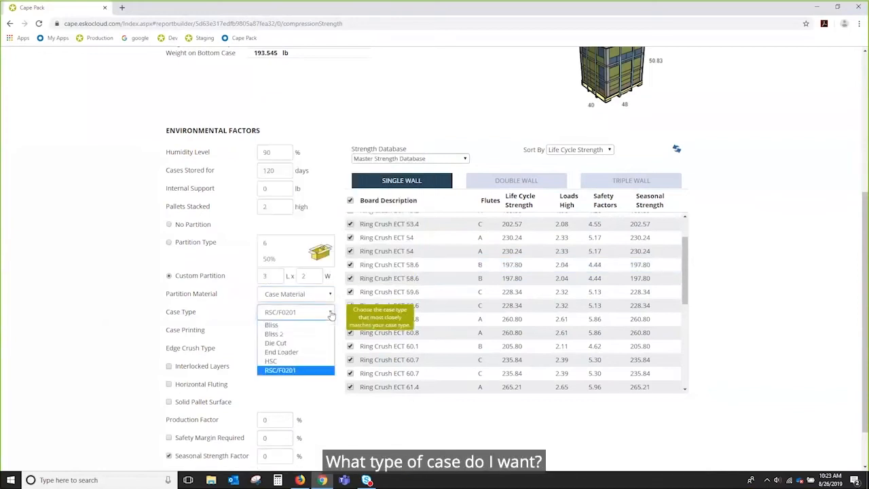
{"action": "left_click", "coordinate": [285, 371]}
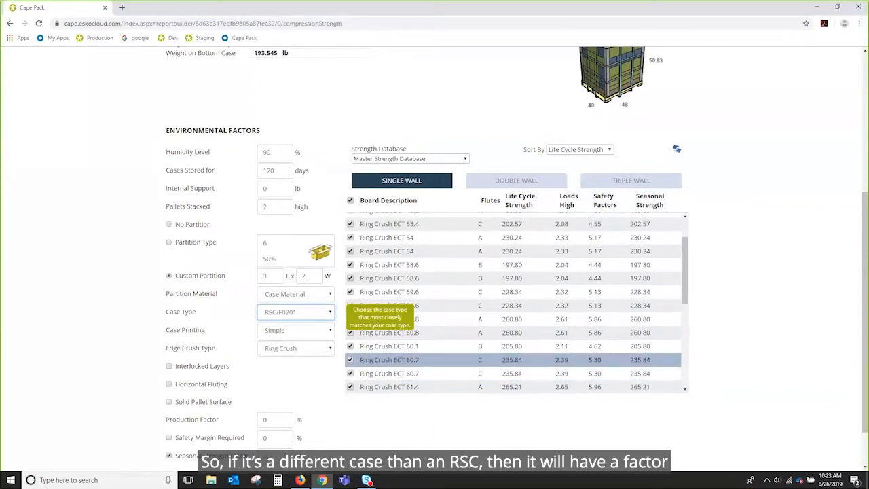
{"action": "left_click", "coordinate": [331, 313]}
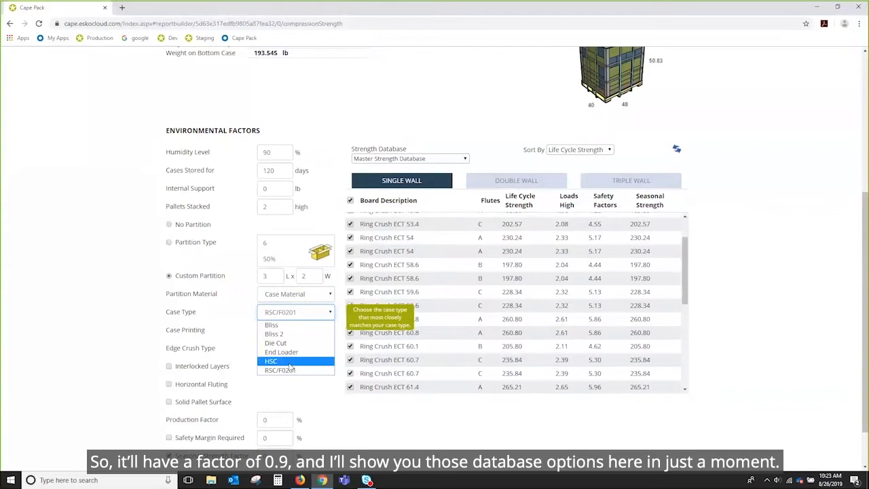
{"action": "left_click", "coordinate": [319, 314]}
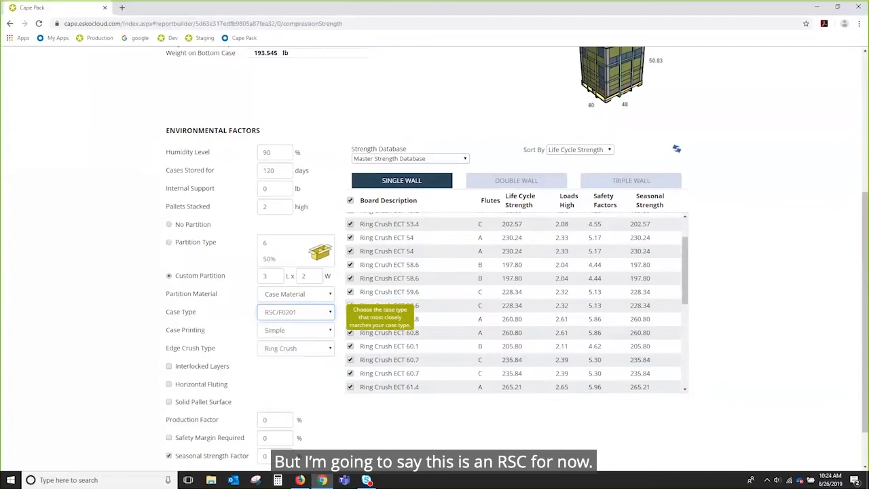
Set the case printing to Complete Coverage and the edge crush type to Ring Crush.
{"action": "left_click", "coordinate": [330, 331]}
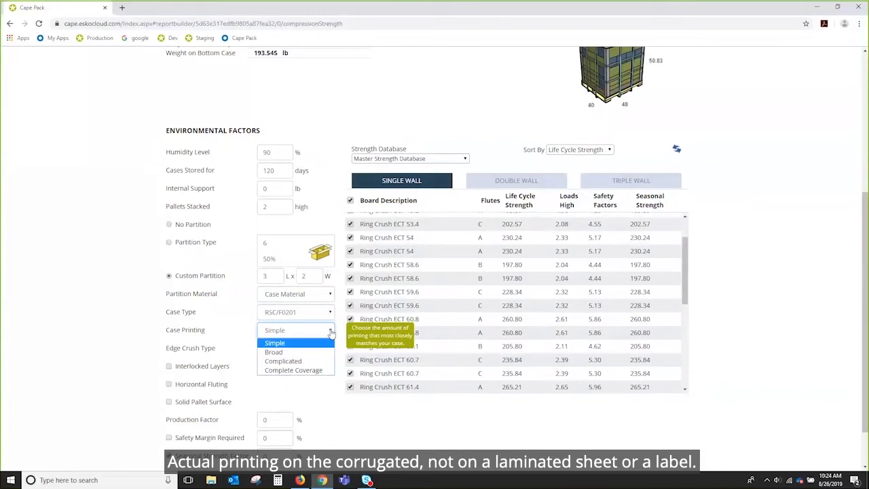
{"action": "left_click", "coordinate": [320, 371]}
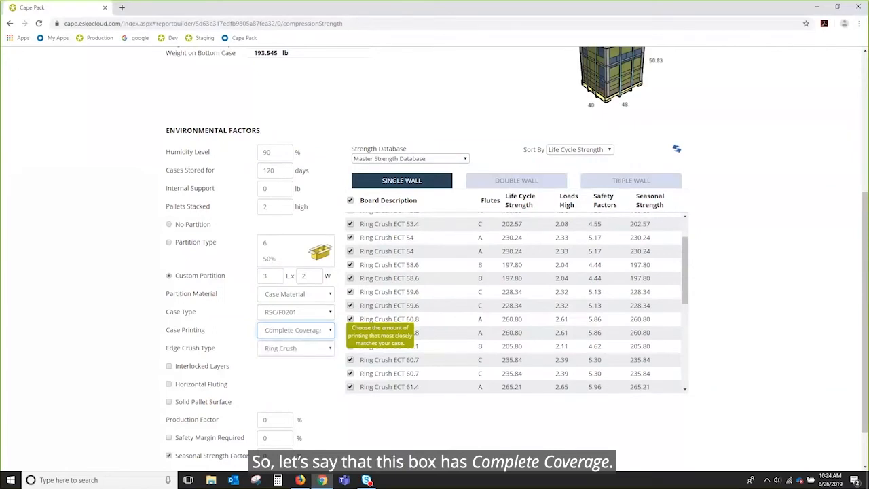
{"action": "left_click", "coordinate": [328, 352]}
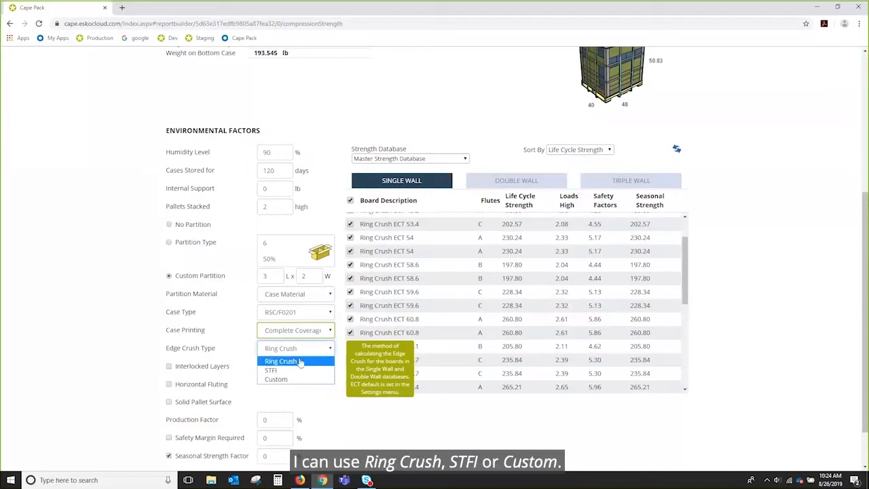
{"action": "left_click", "coordinate": [301, 361]}
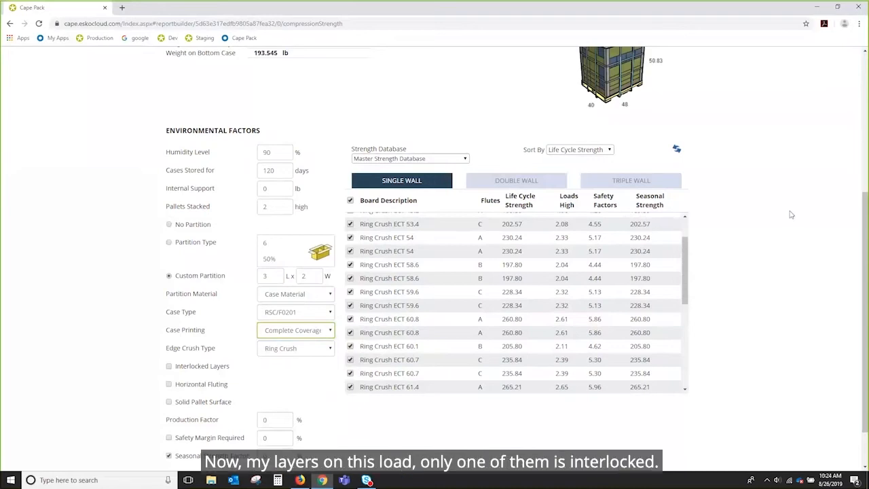
Examine the Production Factor, Safety Margin Required and Seasonal Strength Factor fields and the board list.
{"action": "scroll", "coordinate": [791, 215], "scroll_direction": "up", "scroll_amount": 1}
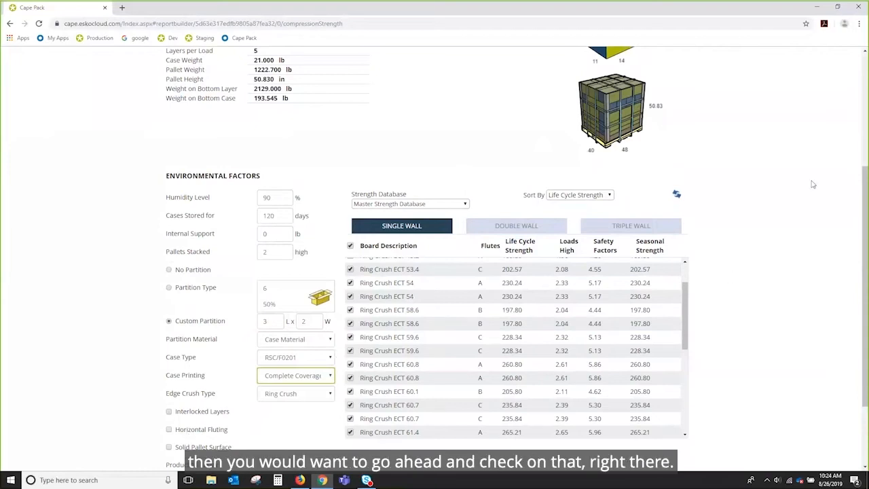
{"action": "scroll", "coordinate": [812, 183], "scroll_direction": "down", "scroll_amount": 2}
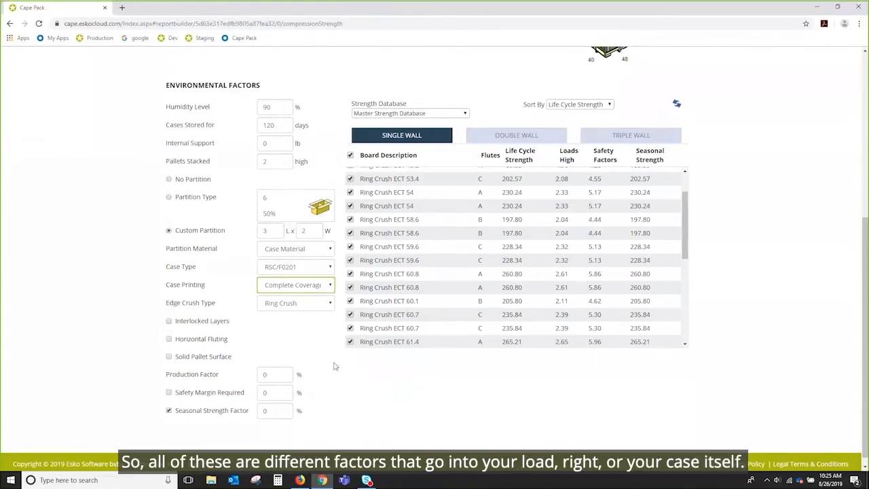
{"action": "scroll", "coordinate": [348, 372], "scroll_direction": "down", "scroll_amount": 1}
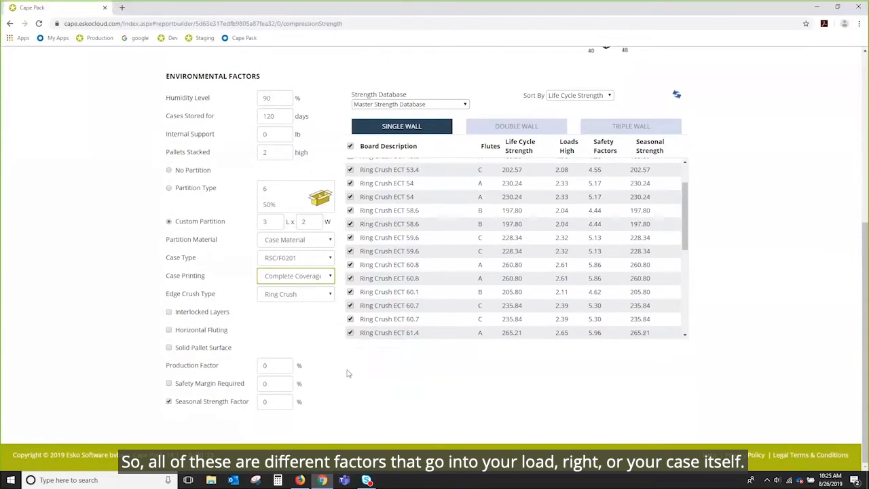
{"action": "double_click", "coordinate": [268, 364]}
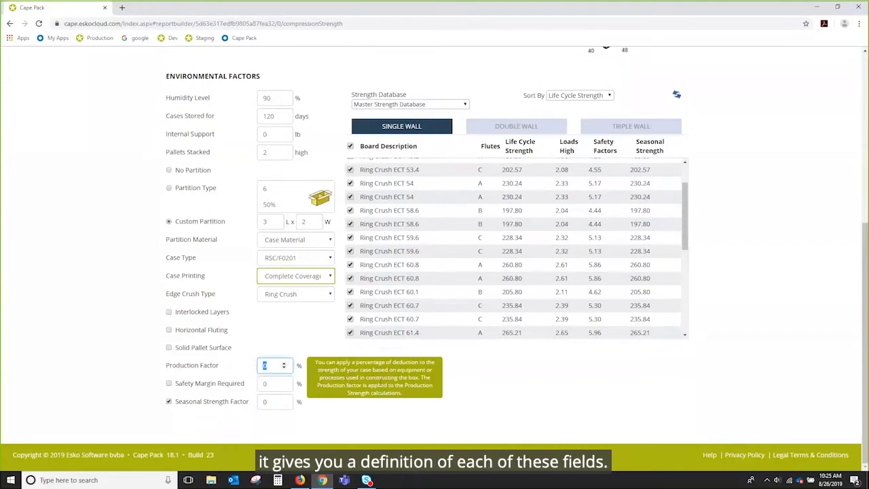
{"action": "left_click", "coordinate": [275, 384]}
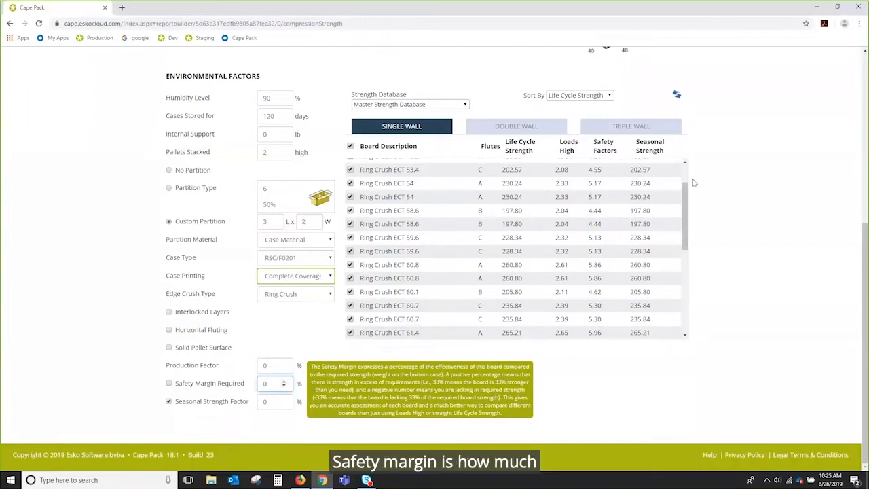
{"action": "left_click_drag", "start_coordinate": [685, 202], "coordinate": [685, 302]}
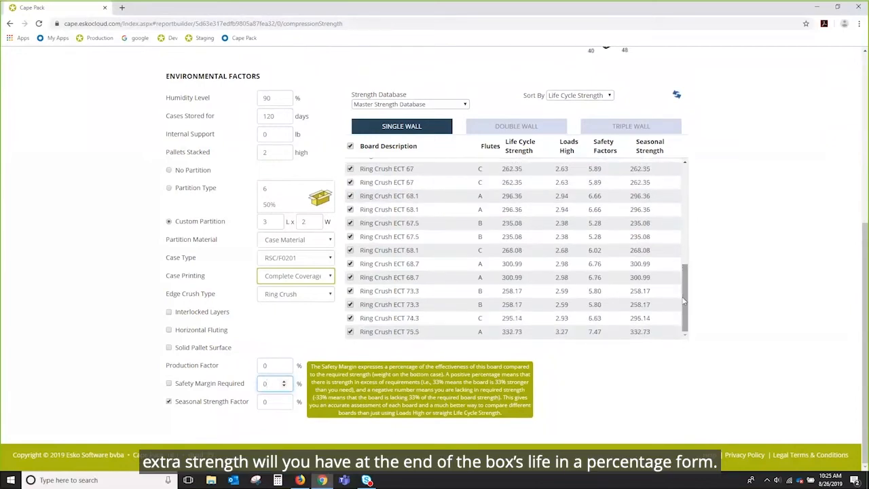
{"action": "left_click", "coordinate": [275, 402]}
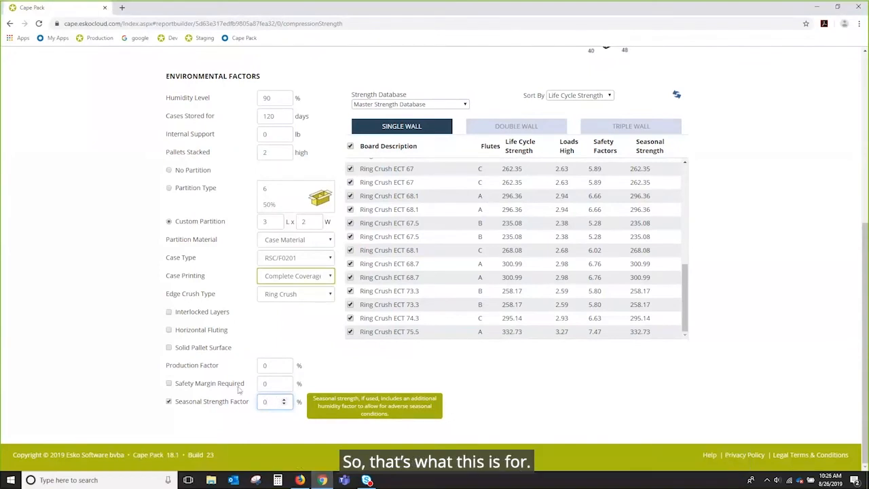
{"action": "double_click", "coordinate": [267, 402]}
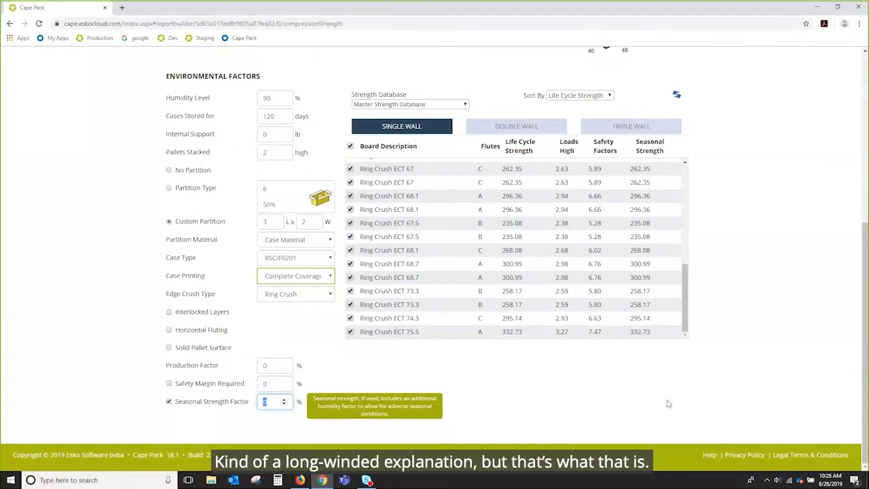
Select No Partition and recalculate the board strength results.
{"action": "scroll", "coordinate": [654, 405], "scroll_direction": "up", "scroll_amount": 1}
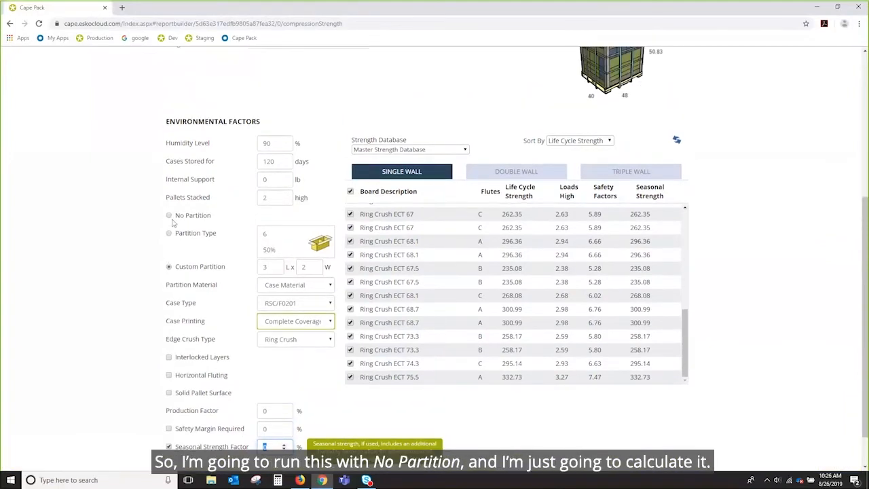
{"action": "left_click", "coordinate": [169, 216]}
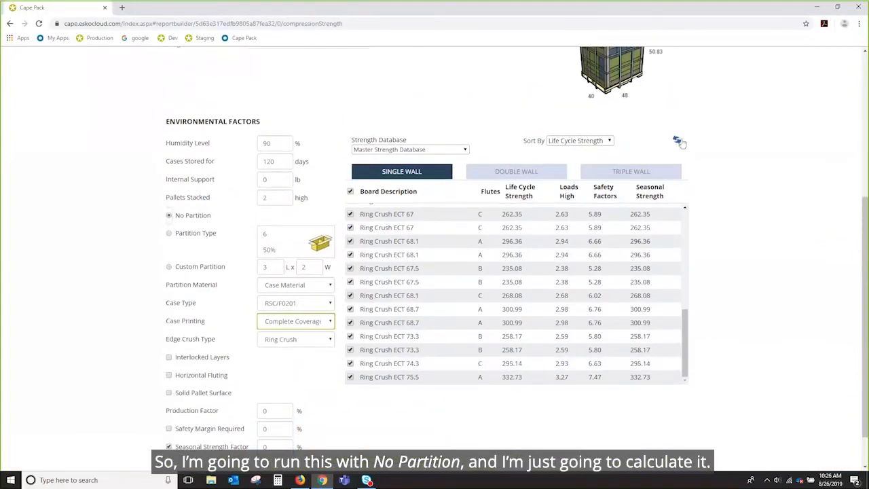
{"action": "left_click", "coordinate": [677, 140]}
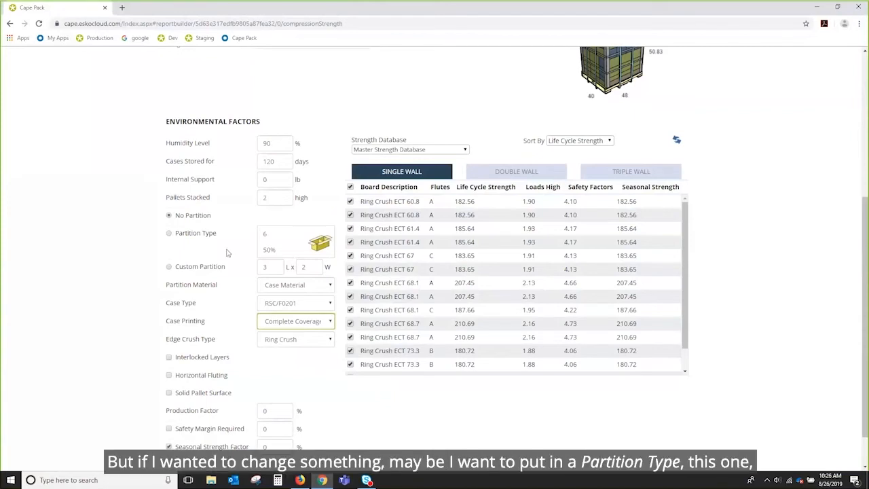
Switch to Partition Type and recalculate the board strength results.
{"action": "left_click", "coordinate": [169, 234]}
{"action": "left_click", "coordinate": [675, 141]}
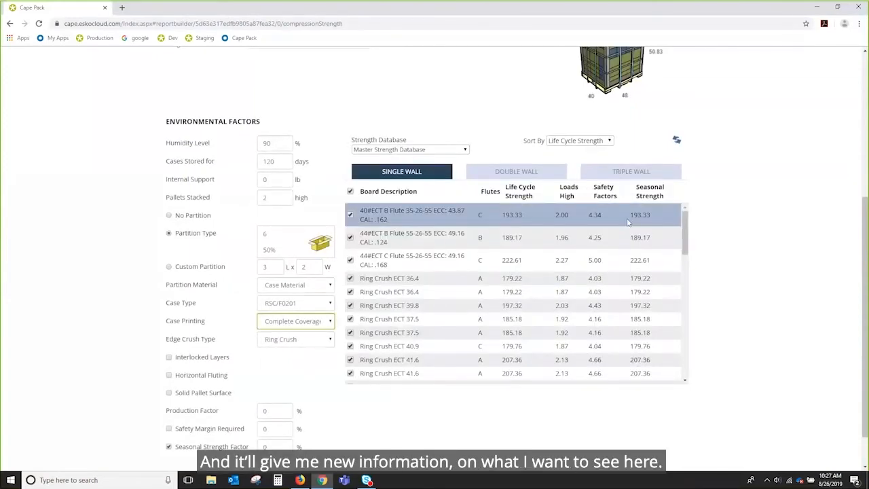
Sort the single wall board table by Board Description, Flutes and Life Cycle Strength in turn.
{"action": "left_click", "coordinate": [376, 195]}
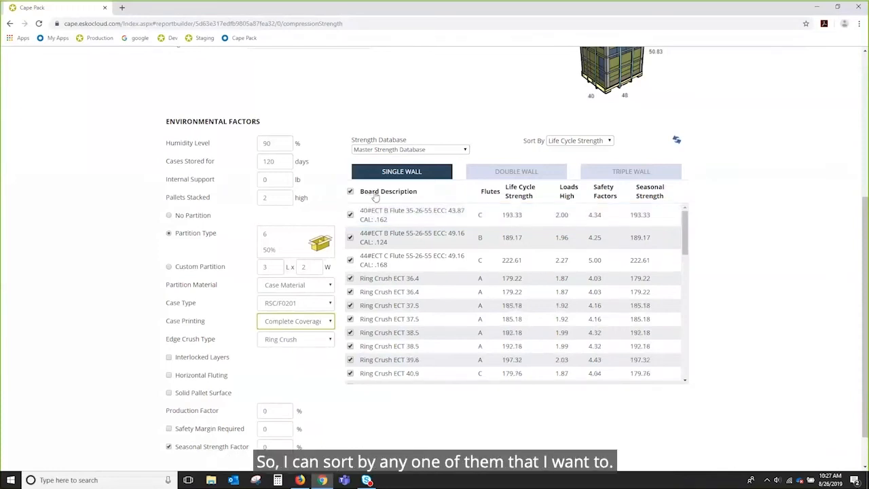
{"action": "left_click", "coordinate": [491, 193]}
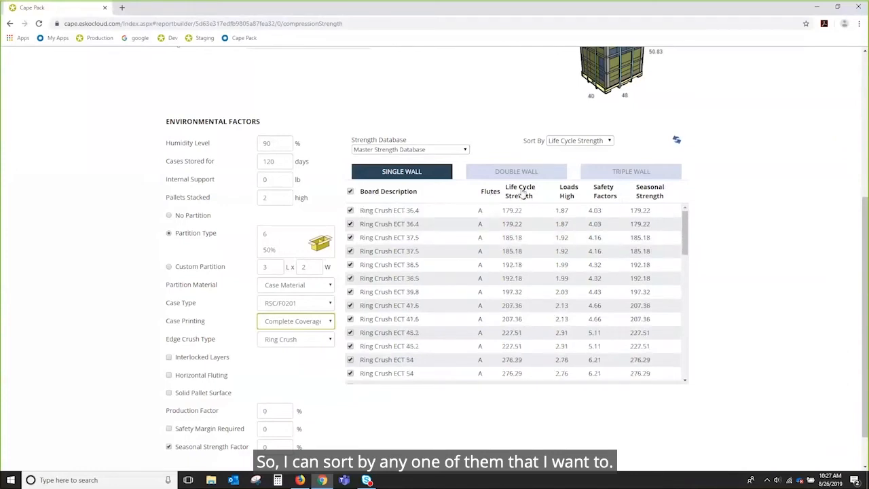
{"action": "left_click", "coordinate": [520, 194]}
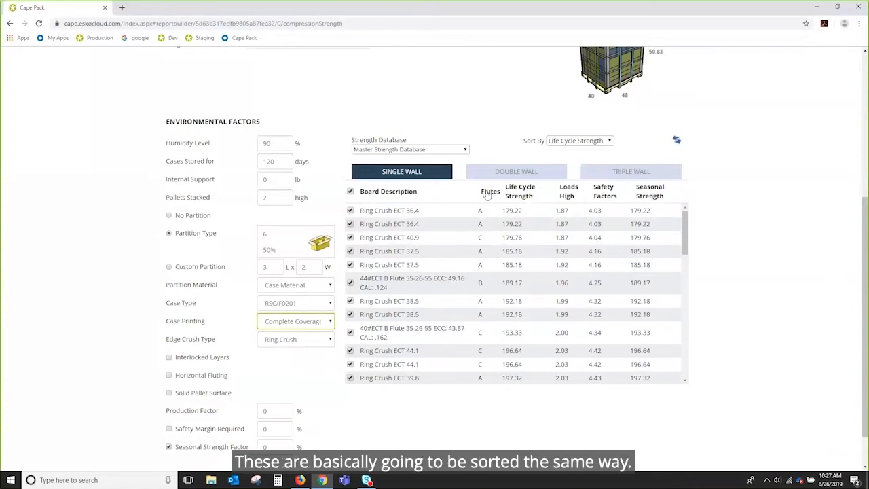
{"action": "left_click", "coordinate": [488, 192]}
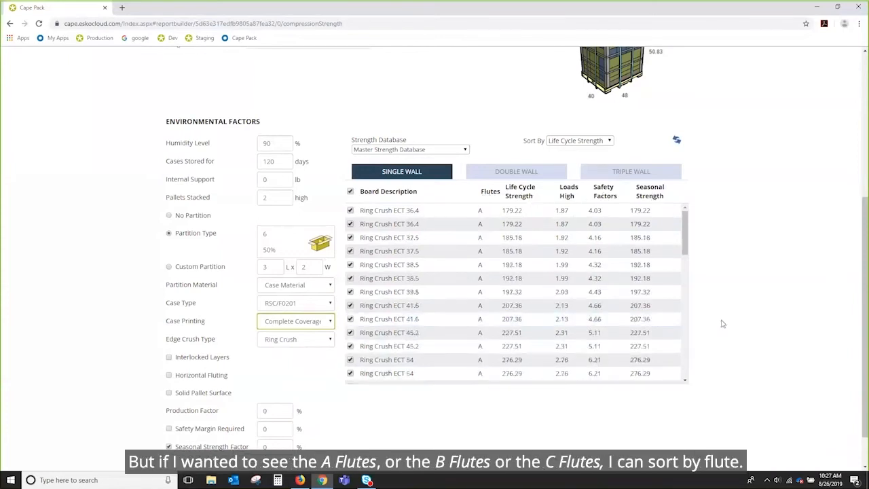
{"action": "mouse_move", "coordinate": [685, 216]}
{"action": "left_mouse_down"}
{"action": "mouse_move", "coordinate": [690, 313]}
{"action": "mouse_move", "coordinate": [685, 224]}
{"action": "left_mouse_up"}
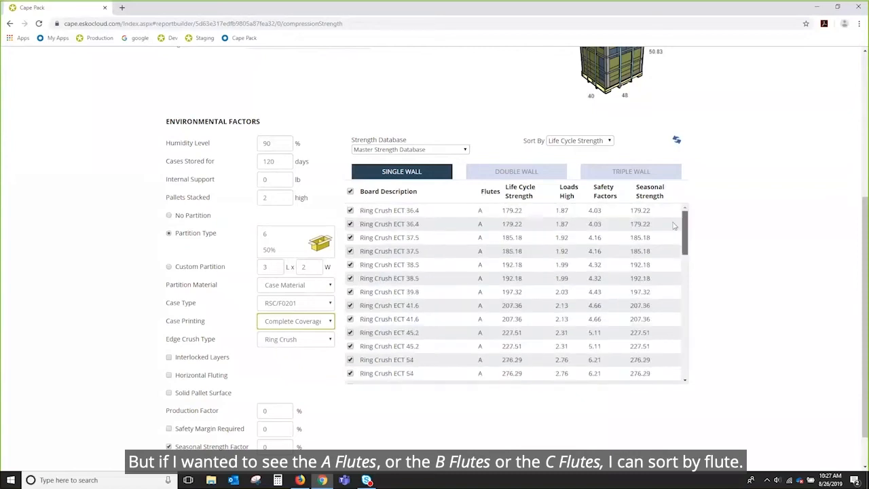
{"action": "left_click", "coordinate": [382, 193]}
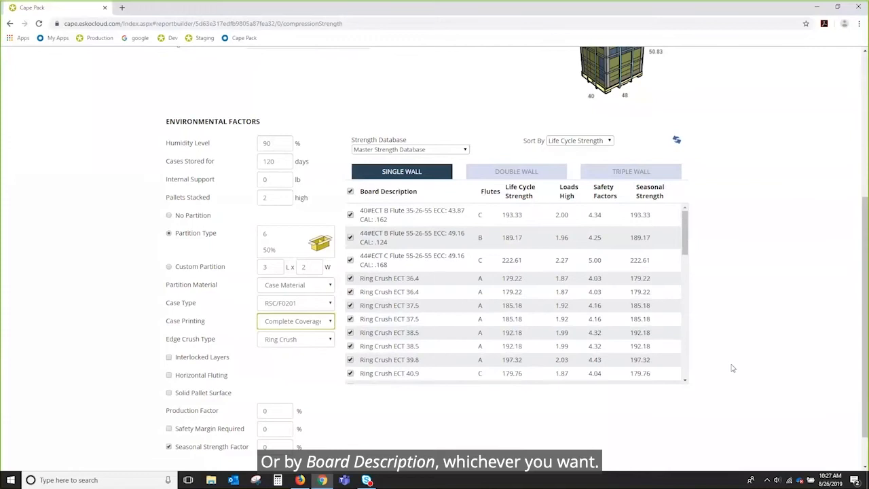
Deselect all boards in the table and select them all again.
{"action": "left_click", "coordinate": [350, 193]}
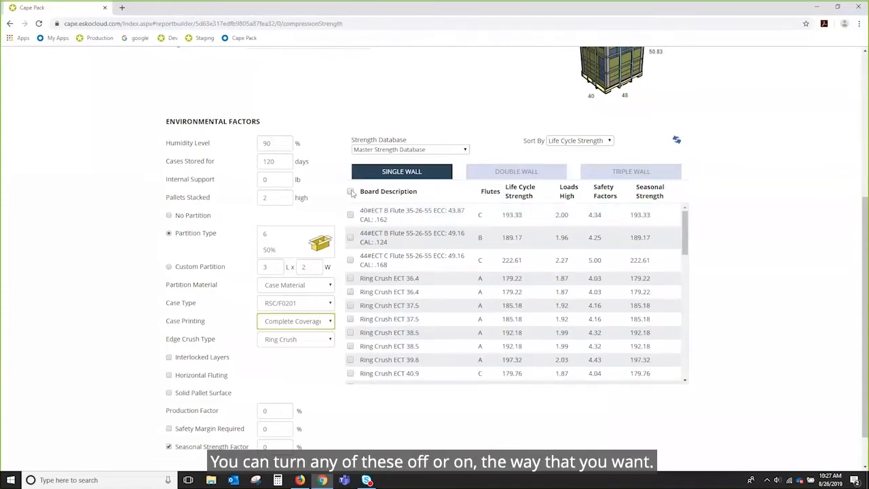
{"action": "left_click", "coordinate": [351, 192]}
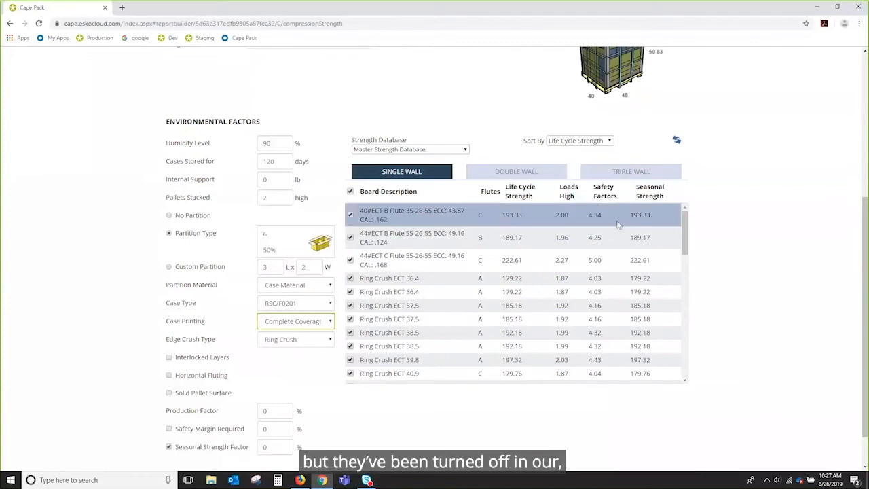
Sort the board table by Loads High and scroll through the listed boards.
{"action": "scroll", "coordinate": [676, 254], "scroll_direction": "down", "scroll_amount": 3}
{"action": "left_click_drag", "start_coordinate": [692, 311], "coordinate": [691, 218]}
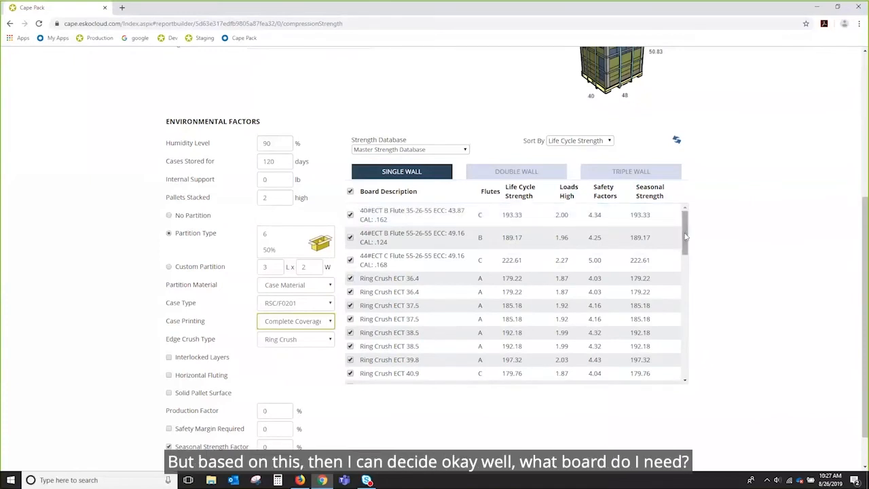
{"action": "scroll", "coordinate": [827, 189], "scroll_direction": "up", "scroll_amount": 2}
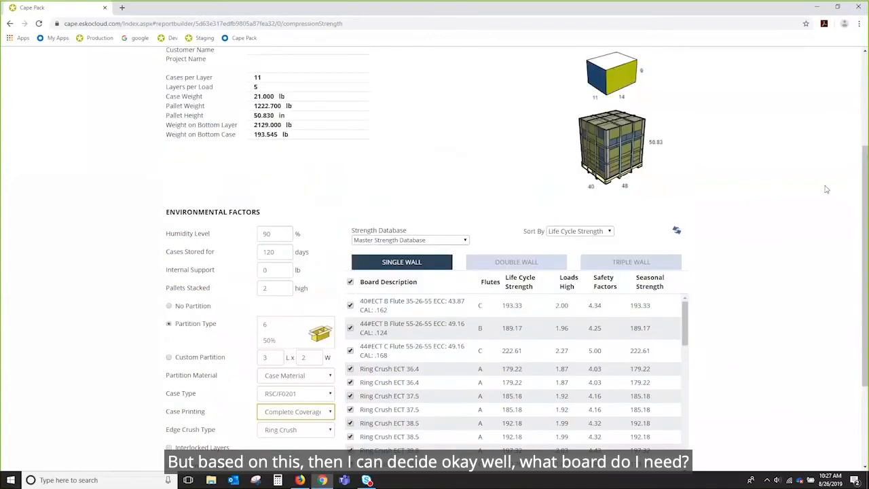
{"action": "scroll", "coordinate": [826, 190], "scroll_direction": "up", "scroll_amount": 1}
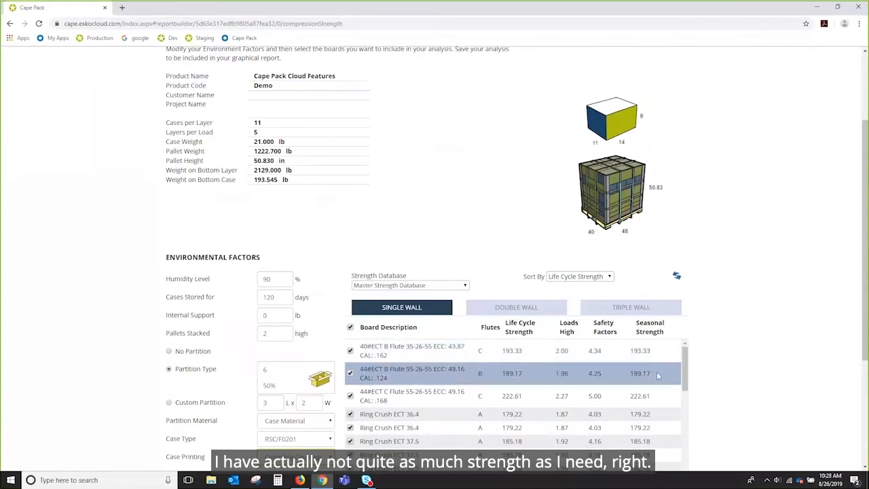
{"action": "scroll", "coordinate": [604, 343], "scroll_direction": "down", "scroll_amount": 1}
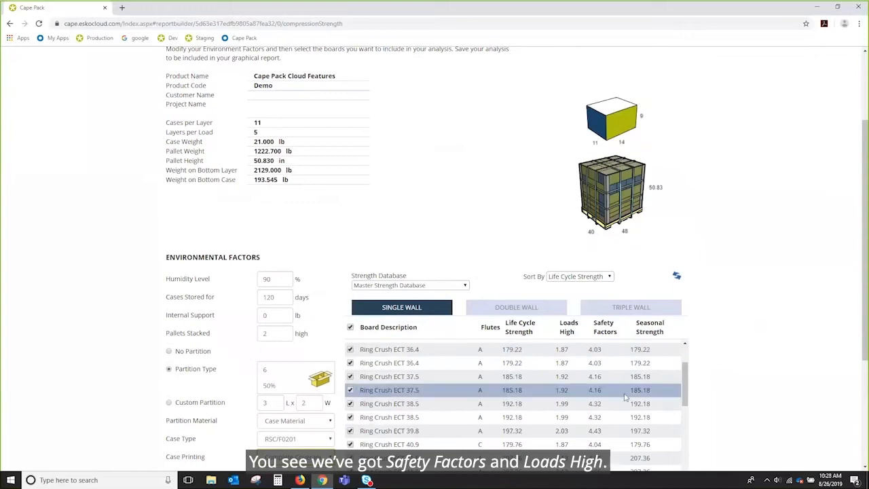
{"action": "left_click", "coordinate": [568, 329]}
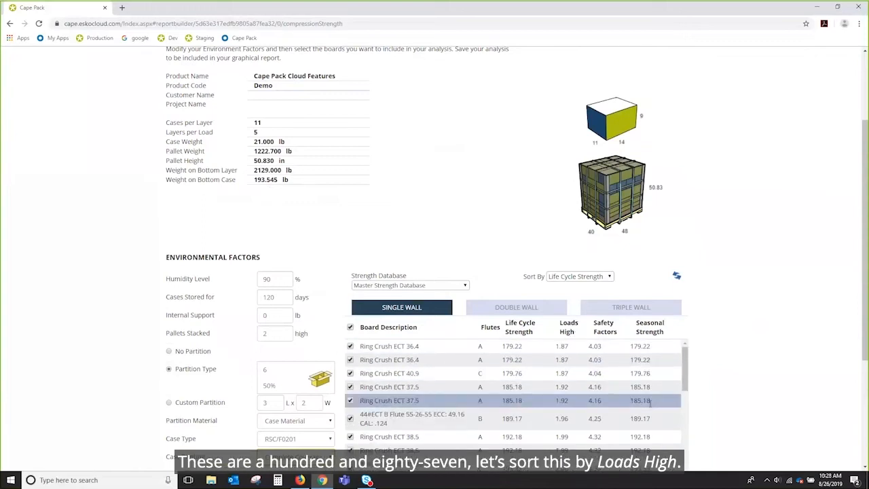
{"action": "left_click_drag", "start_coordinate": [687, 384], "coordinate": [687, 420]}
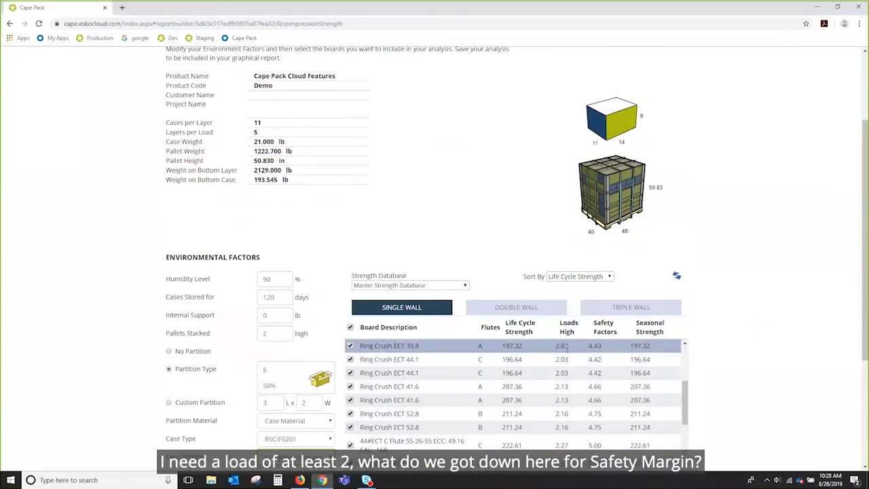
Enable Safety Margin Required and recalculate the board strength results.
{"action": "scroll", "coordinate": [779, 353], "scroll_direction": "down", "scroll_amount": 2}
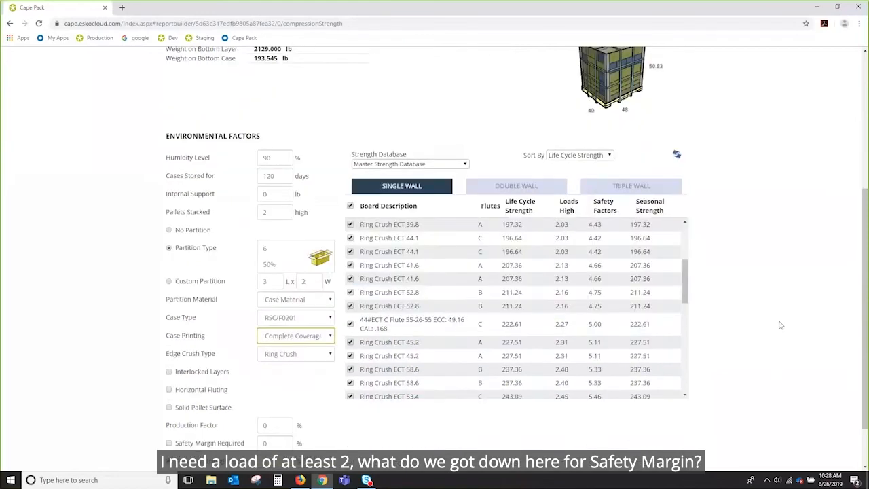
{"action": "scroll", "coordinate": [780, 325], "scroll_direction": "down", "scroll_amount": 1}
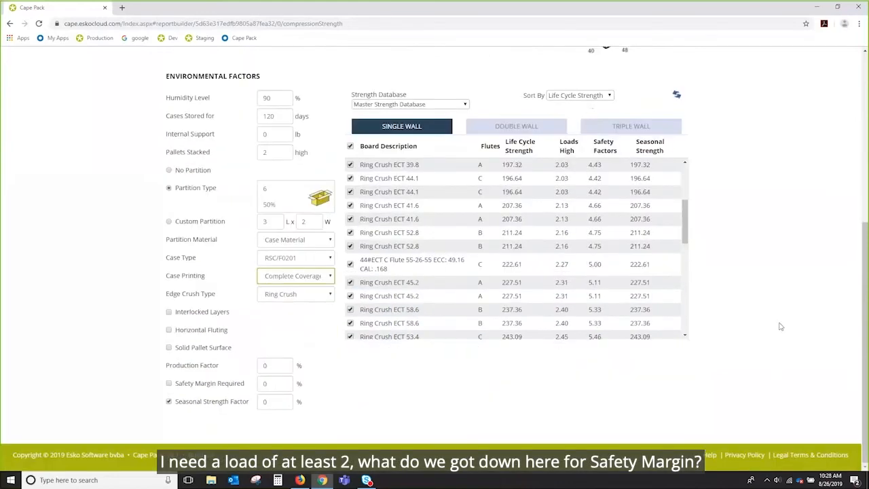
{"action": "left_click", "coordinate": [170, 385]}
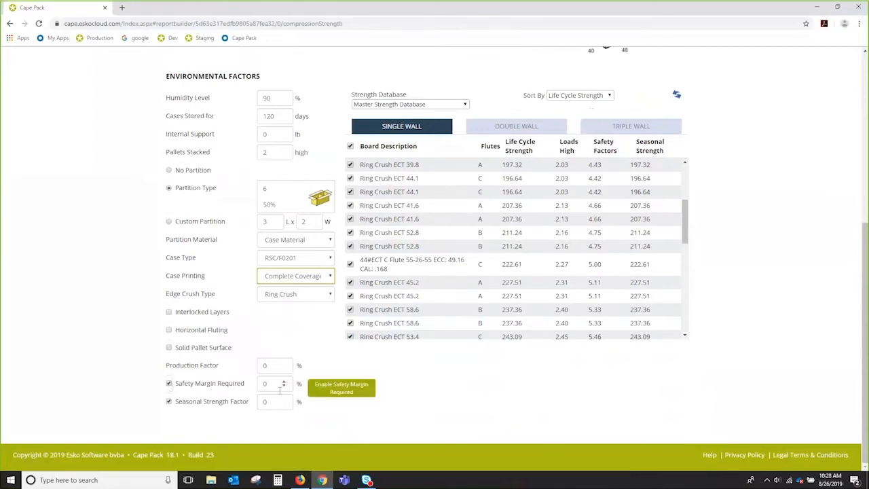
{"action": "scroll", "coordinate": [743, 370], "scroll_direction": "up", "scroll_amount": 1}
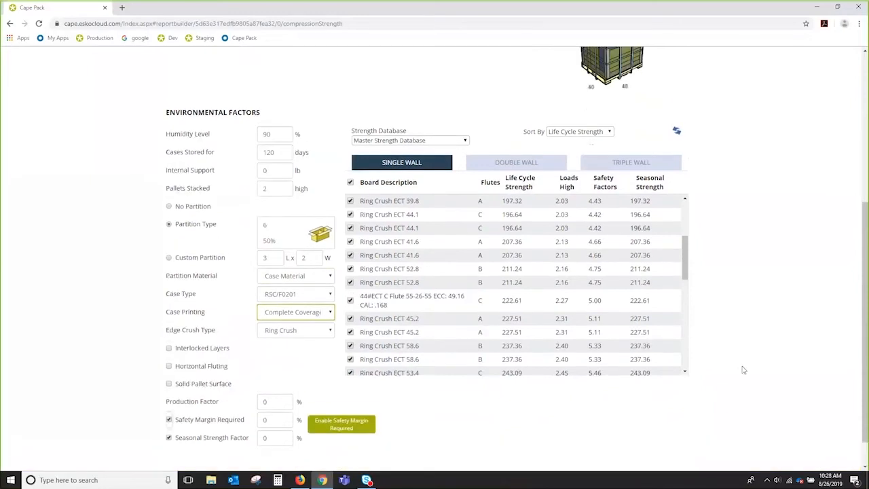
{"action": "scroll", "coordinate": [744, 370], "scroll_direction": "up", "scroll_amount": 3}
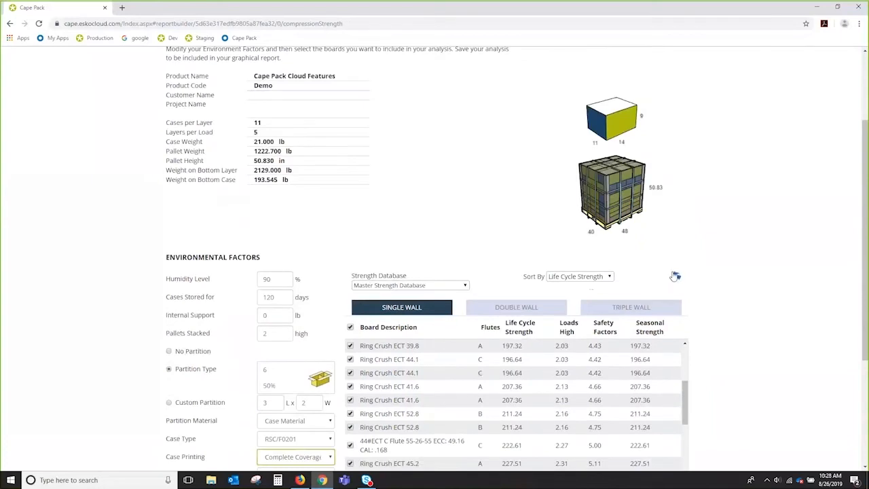
{"action": "left_click", "coordinate": [675, 277]}
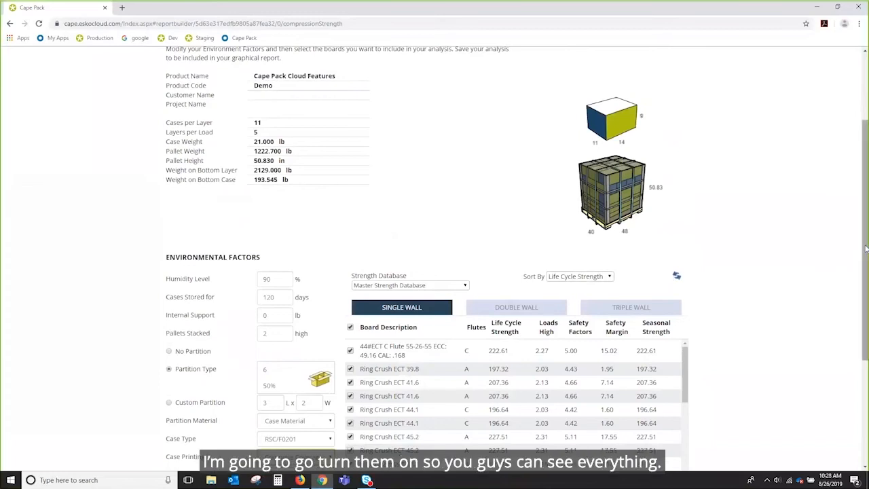
In the database's Default Env. Factors, turn on Burst Test, Material Combinations, Base Strength and Production Strength, turn off Display Safety Factor, and save.
{"action": "scroll", "coordinate": [867, 178], "scroll_direction": "up", "scroll_amount": 1}
{"action": "scroll", "coordinate": [866, 178], "scroll_direction": "up", "scroll_amount": 1}
{"action": "left_click", "coordinate": [747, 64]}
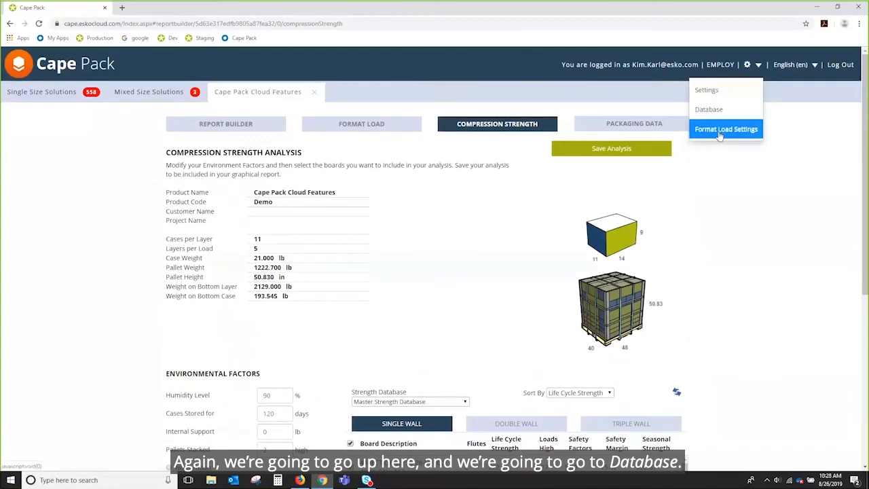
{"action": "left_click", "coordinate": [709, 109]}
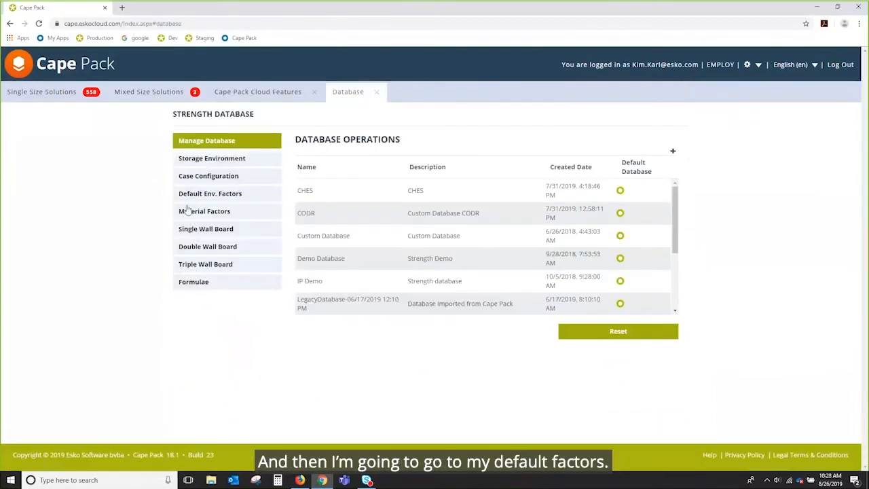
{"action": "left_click", "coordinate": [219, 195]}
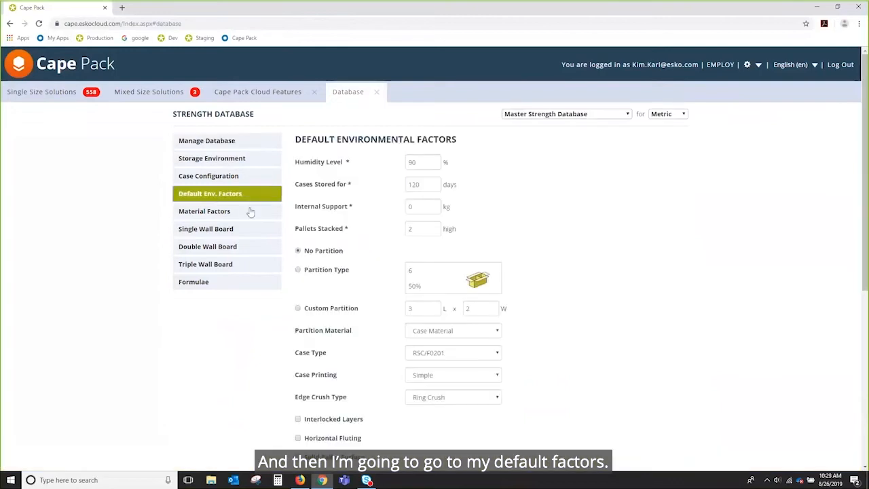
{"action": "scroll", "coordinate": [698, 287], "scroll_direction": "down", "scroll_amount": 5}
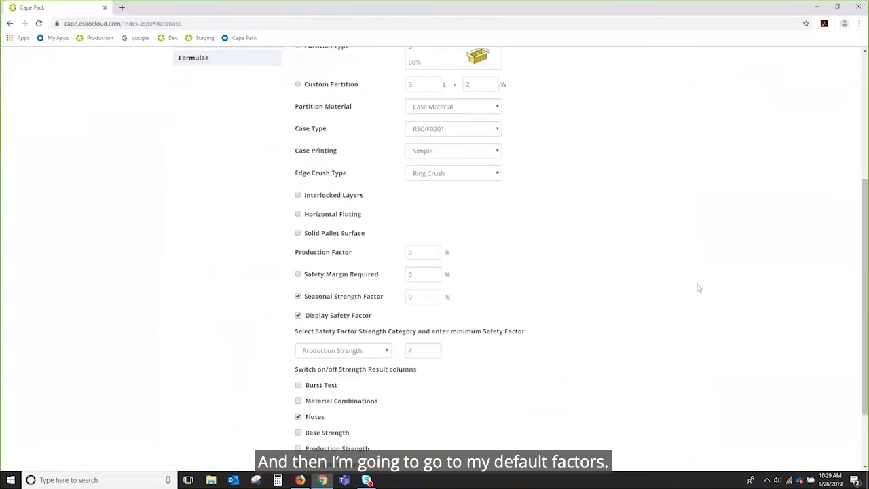
{"action": "scroll", "coordinate": [626, 275], "scroll_direction": "down", "scroll_amount": 1}
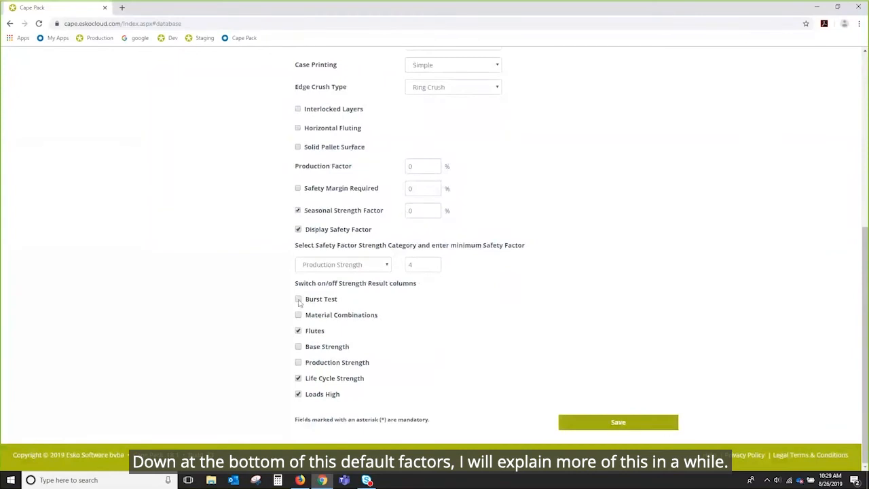
{"action": "left_click", "coordinate": [299, 300]}
{"action": "left_click", "coordinate": [298, 315]}
{"action": "left_click", "coordinate": [298, 347]}
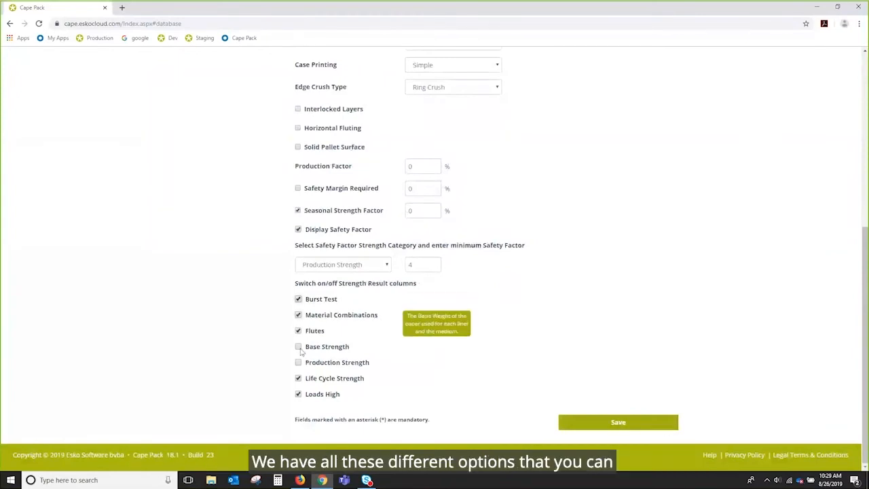
{"action": "left_click", "coordinate": [298, 363]}
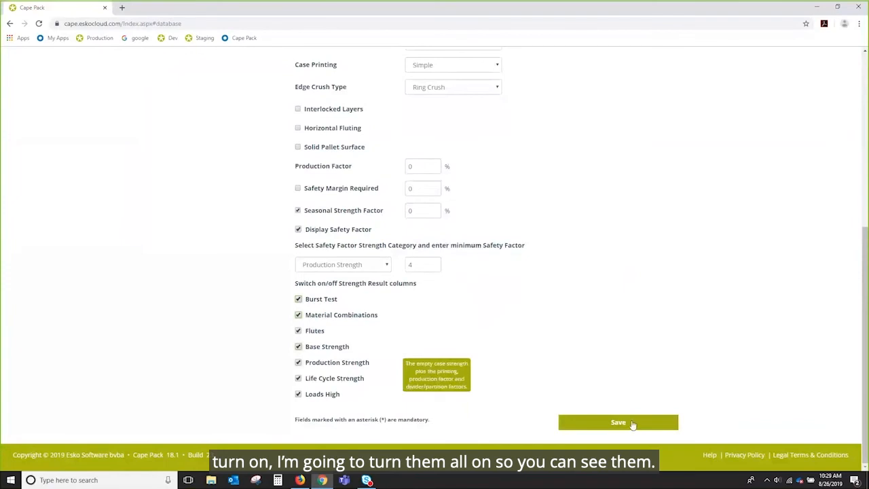
{"action": "left_click", "coordinate": [299, 230]}
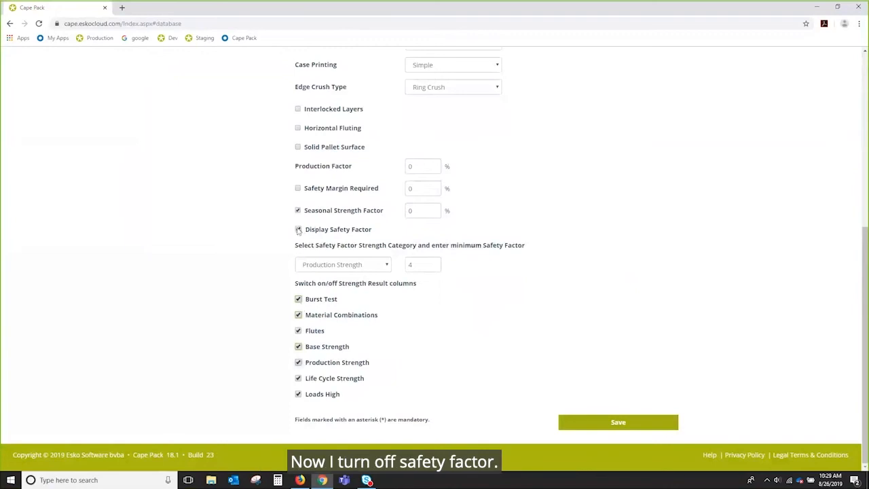
{"action": "left_click", "coordinate": [618, 423]}
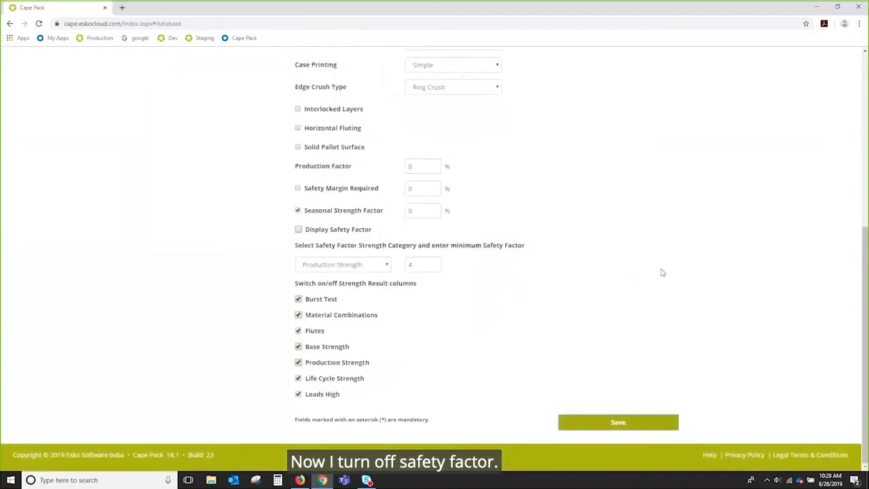
Close the Database tab and return to the Cape Pack Cloud Features compression strength analysis.
{"action": "scroll", "coordinate": [665, 274], "scroll_direction": "up", "scroll_amount": 6}
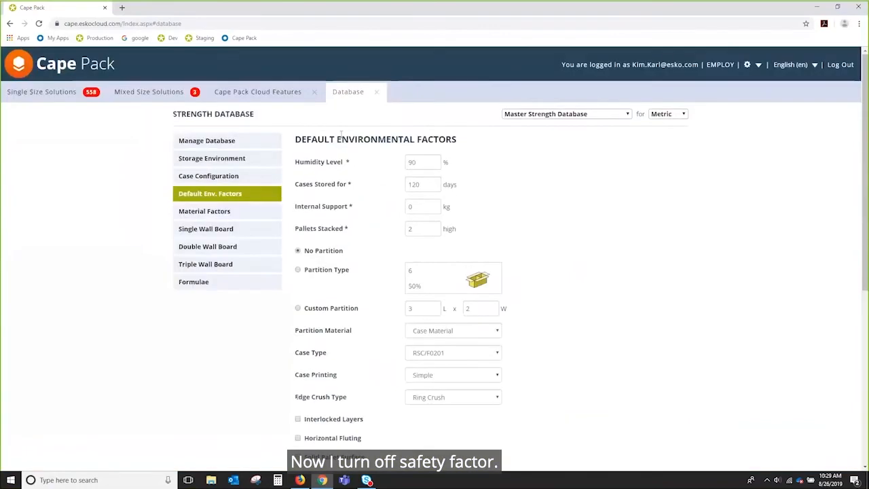
{"action": "left_click", "coordinate": [376, 92]}
{"action": "left_click", "coordinate": [270, 91]}
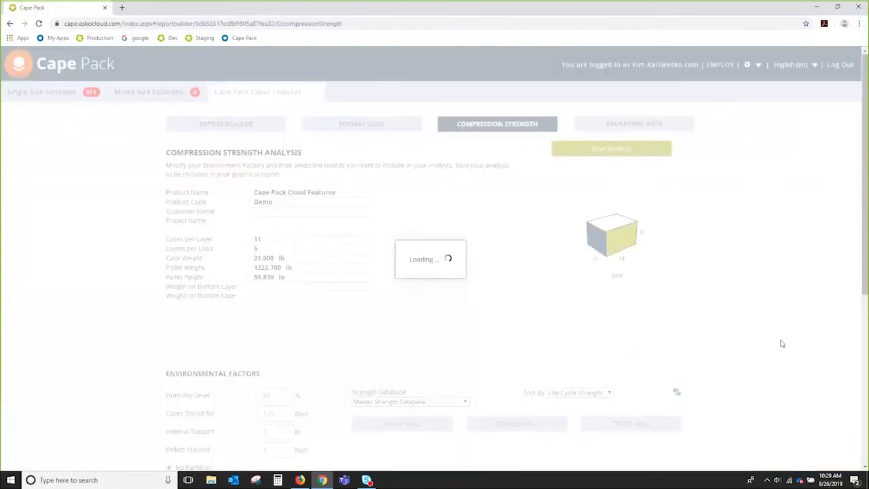
{"action": "scroll", "coordinate": [782, 344], "scroll_direction": "down", "scroll_amount": 3}
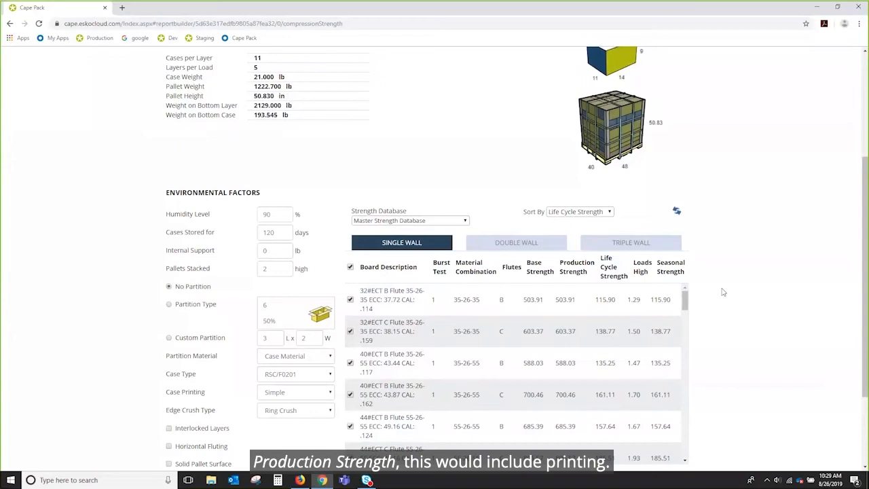
Set Case Printing to Complete Coverage and choose Partition Type, then recalculate the board strength results.
{"action": "scroll", "coordinate": [723, 292], "scroll_direction": "down", "scroll_amount": 2}
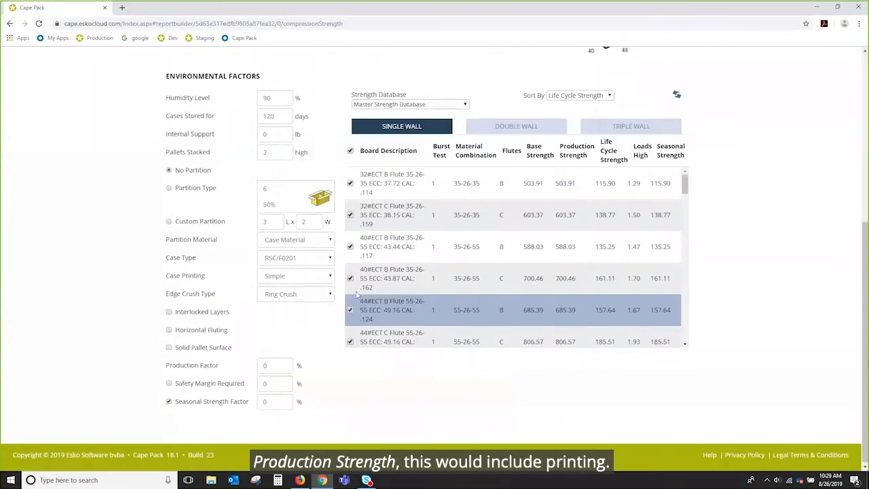
{"action": "left_click", "coordinate": [331, 278]}
{"action": "left_click", "coordinate": [281, 313]}
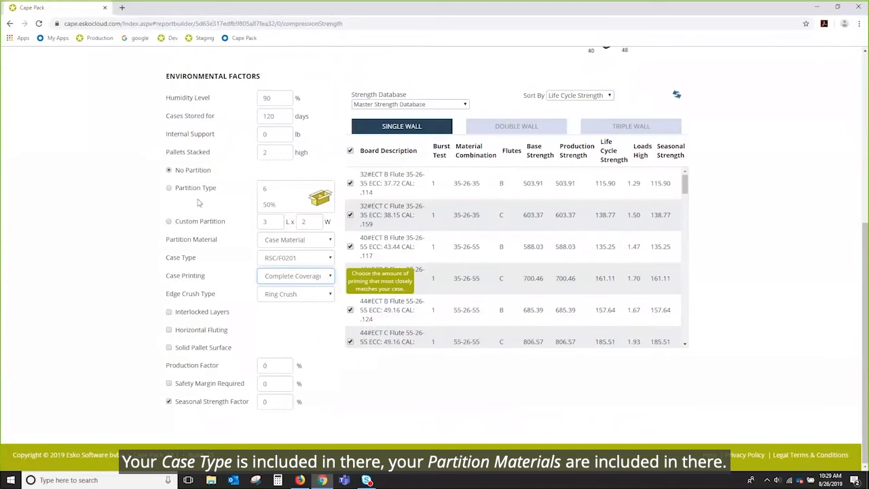
{"action": "left_click", "coordinate": [169, 188]}
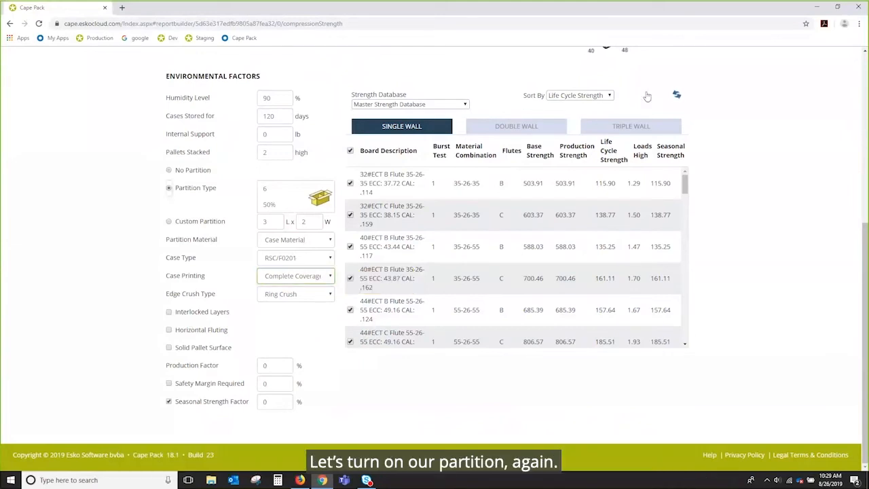
{"action": "left_click", "coordinate": [676, 94]}
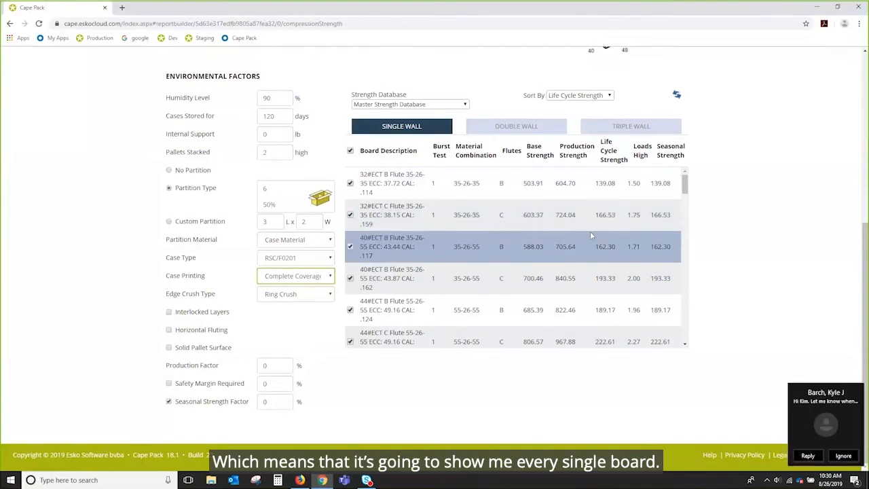
Turn on Safety Margin Required, dismiss the chat notification, and refresh the board strength results.
{"action": "left_click", "coordinate": [169, 383]}
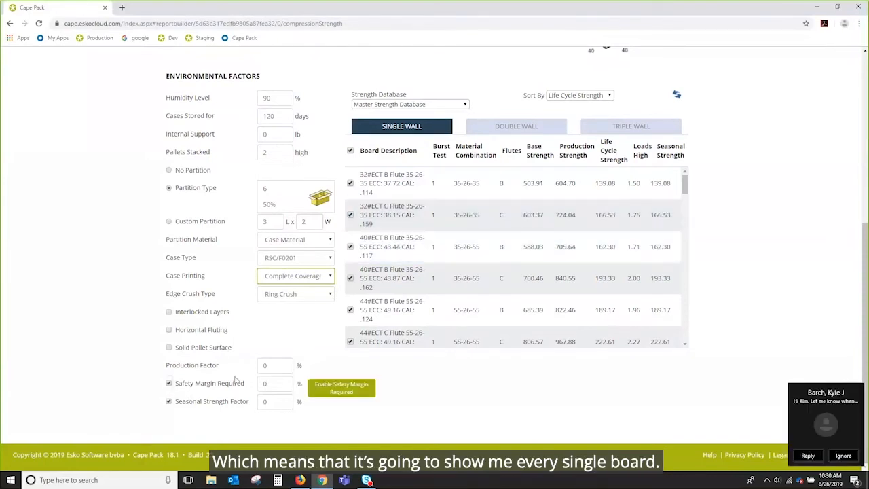
{"action": "left_click", "coordinate": [852, 456]}
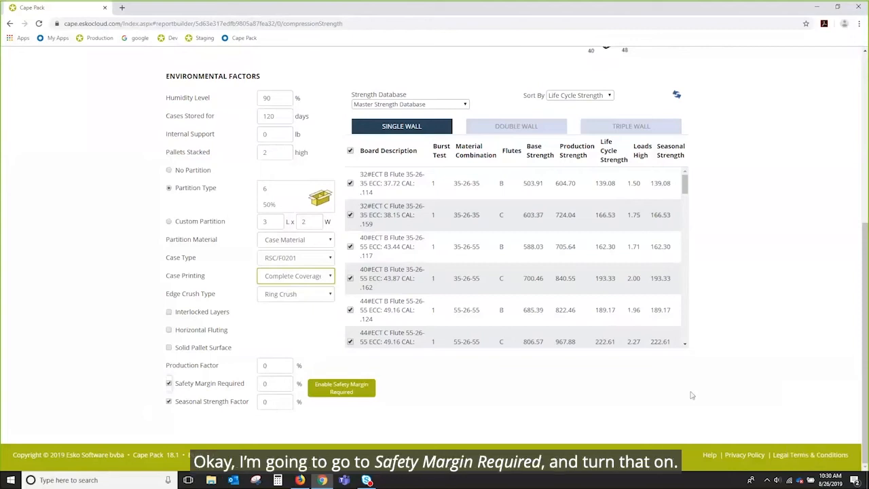
{"action": "left_click", "coordinate": [676, 96]}
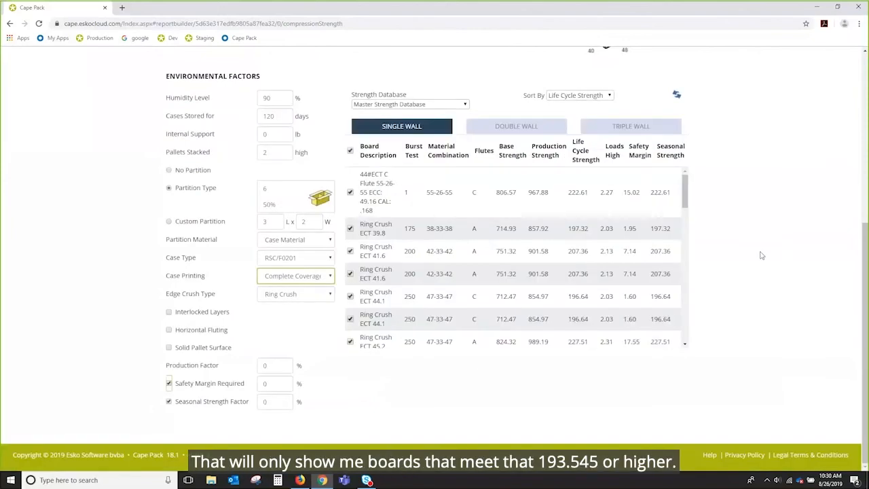
Set the Safety Margin Required to 20% and recalculate the board list.
{"action": "scroll", "coordinate": [760, 252], "scroll_direction": "up", "scroll_amount": 3}
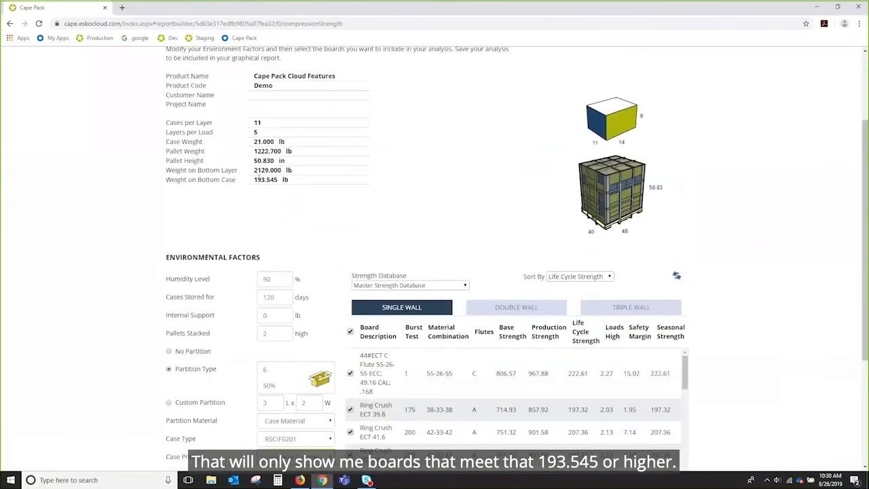
{"action": "scroll", "coordinate": [781, 275], "scroll_direction": "down", "scroll_amount": 1}
{"action": "scroll", "coordinate": [781, 274], "scroll_direction": "down", "scroll_amount": 2}
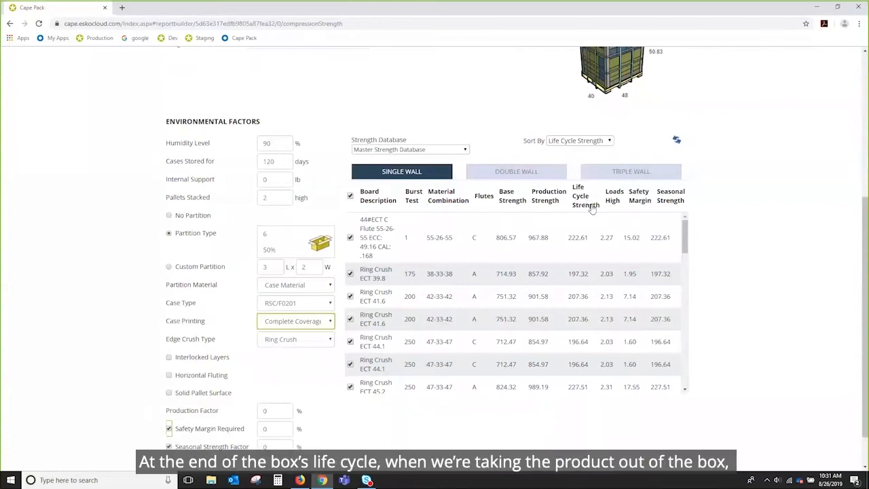
{"action": "left_click", "coordinate": [585, 230]}
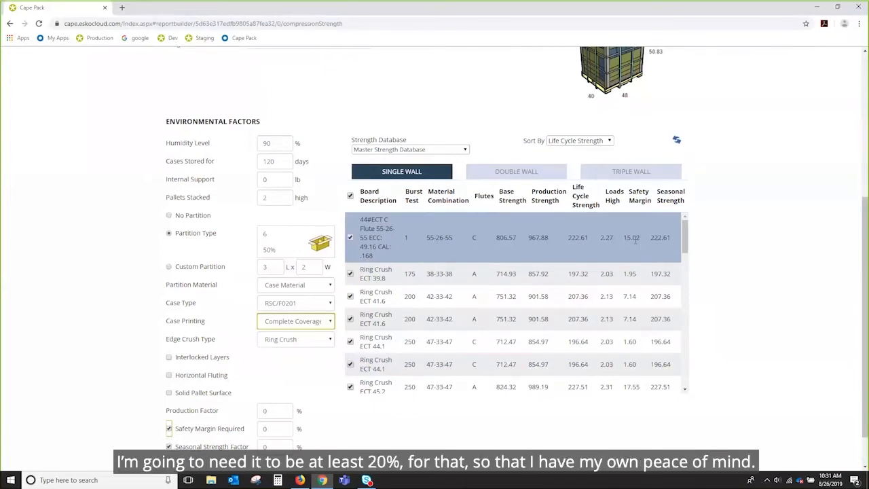
{"action": "double_click", "coordinate": [273, 429]}
{"action": "type", "text": "20"}
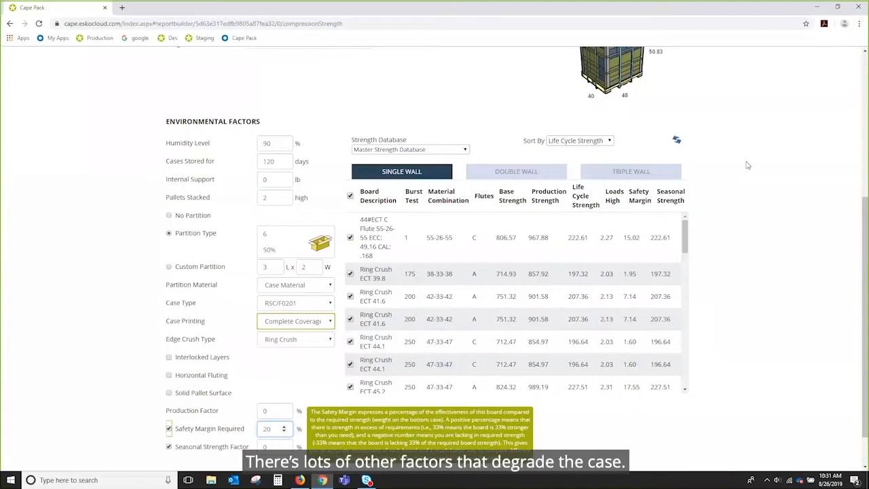
{"action": "left_click", "coordinate": [679, 143]}
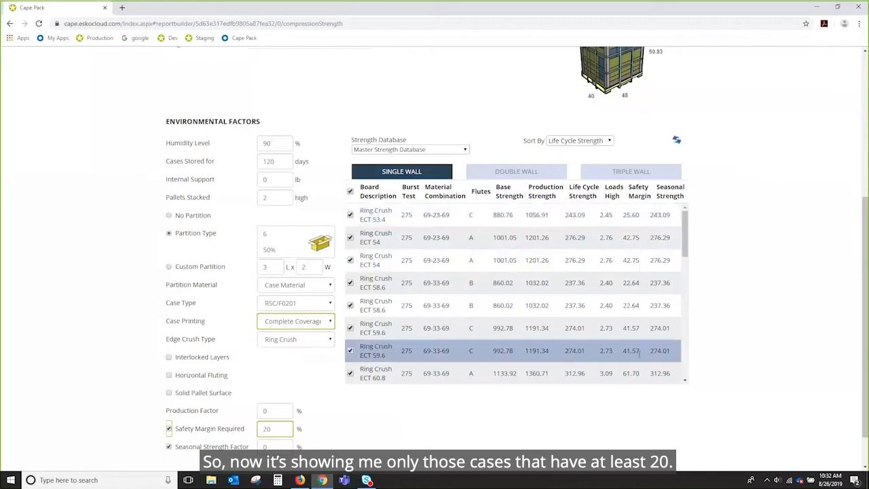
Sort the single wall boards by Safety Margin and scroll through the filtered list.
{"action": "left_click", "coordinate": [650, 198]}
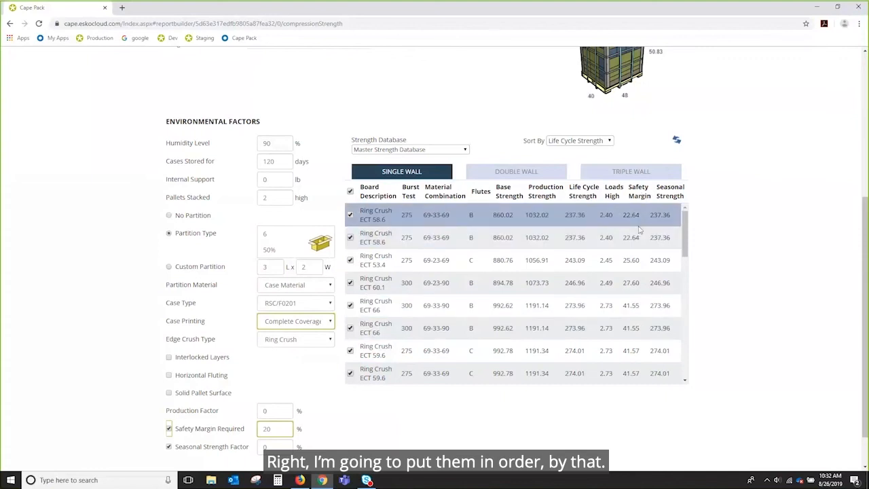
{"action": "left_click_drag", "start_coordinate": [683, 251], "coordinate": [681, 381]}
{"action": "scroll", "coordinate": [651, 305], "scroll_direction": "up", "scroll_amount": 10}
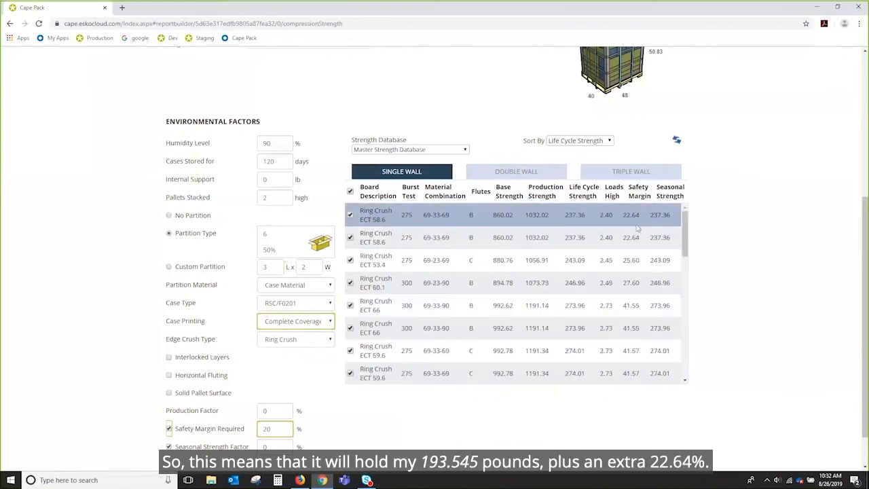
{"action": "scroll", "coordinate": [245, 192], "scroll_direction": "up", "scroll_amount": 2}
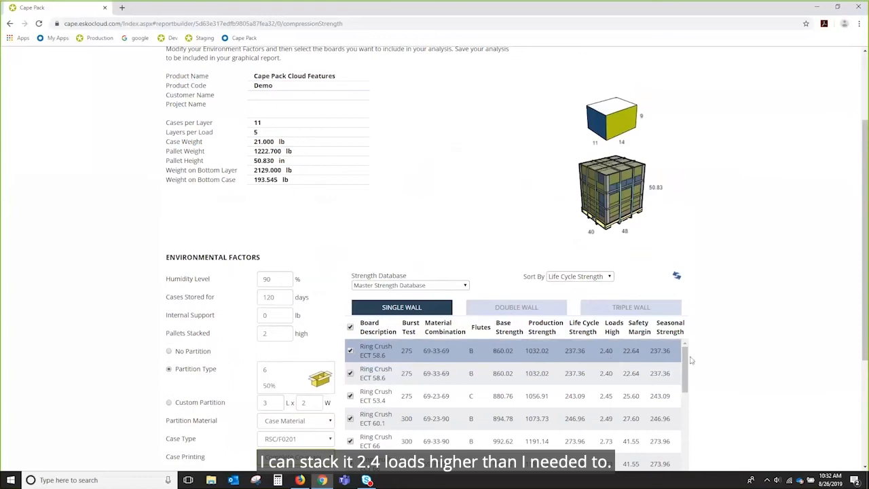
{"action": "scroll", "coordinate": [823, 347], "scroll_direction": "down", "scroll_amount": 3}
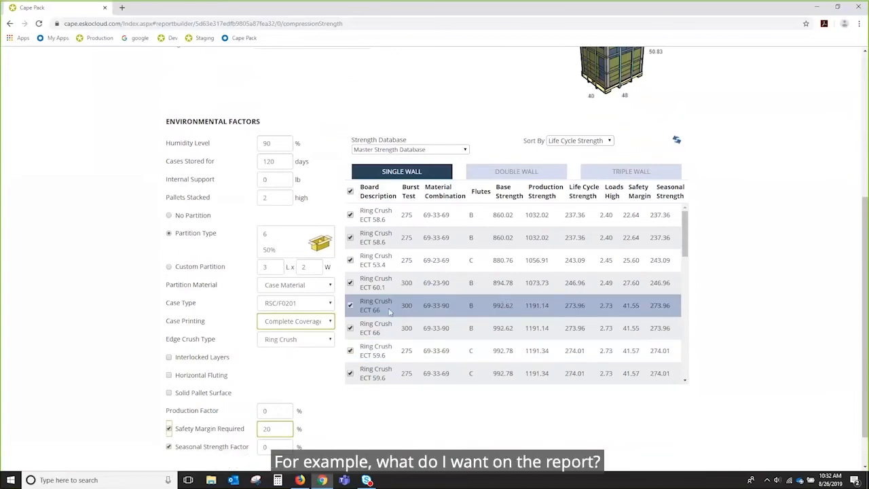
Deselect all single wall boards, then select only the C flute boards Ring Crush ECT 53.4 and ECT 59.6.
{"action": "left_click", "coordinate": [350, 193]}
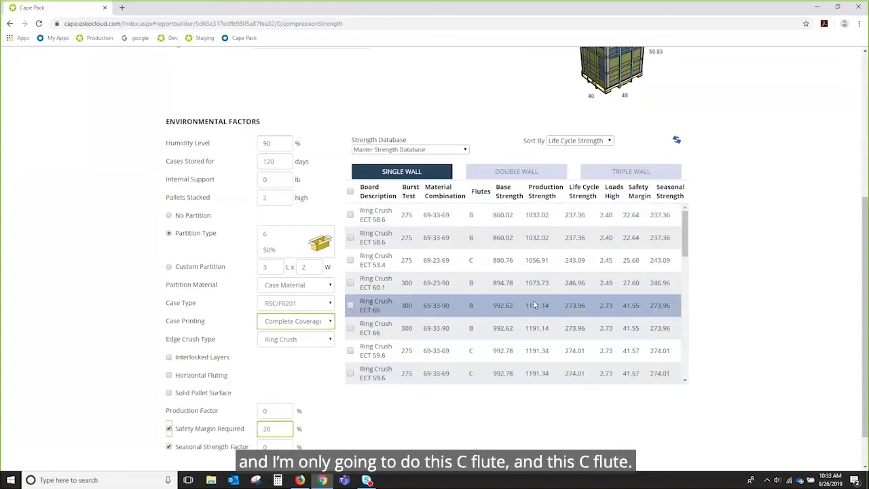
{"action": "left_click", "coordinate": [350, 262]}
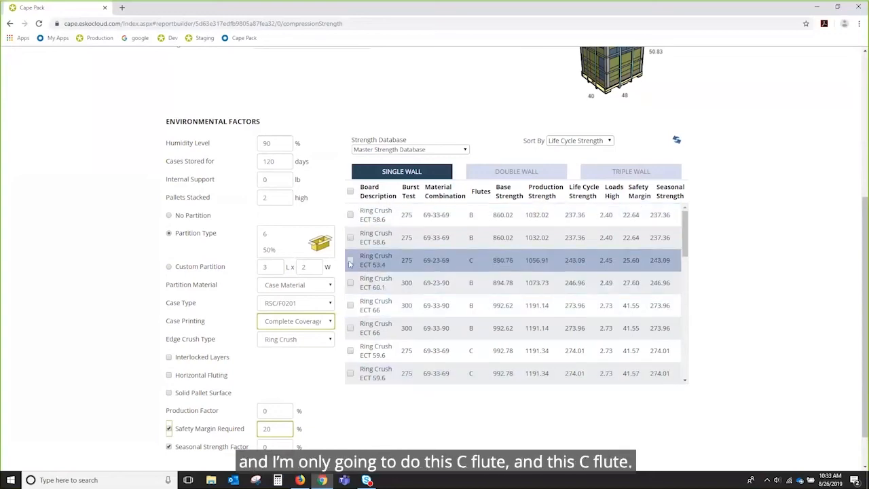
{"action": "left_click", "coordinate": [351, 350]}
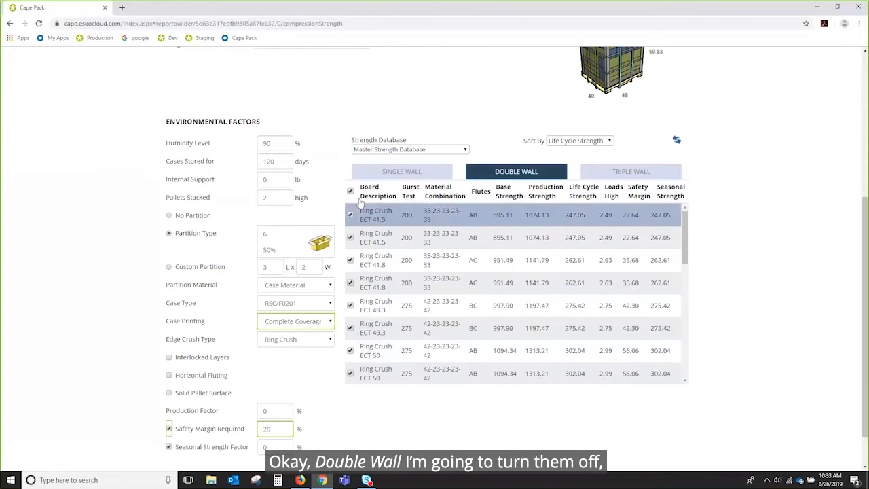
Deselect all Double Wall boards and save the compression strength analysis.
{"action": "left_click", "coordinate": [562, 175]}
{"action": "left_click", "coordinate": [351, 196]}
{"action": "scroll", "coordinate": [751, 195], "scroll_direction": "up", "scroll_amount": 4}
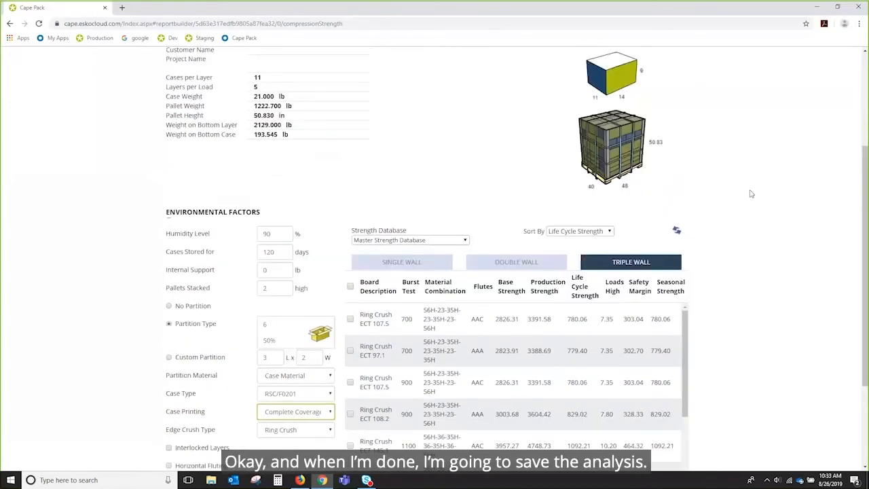
{"action": "left_click", "coordinate": [609, 125]}
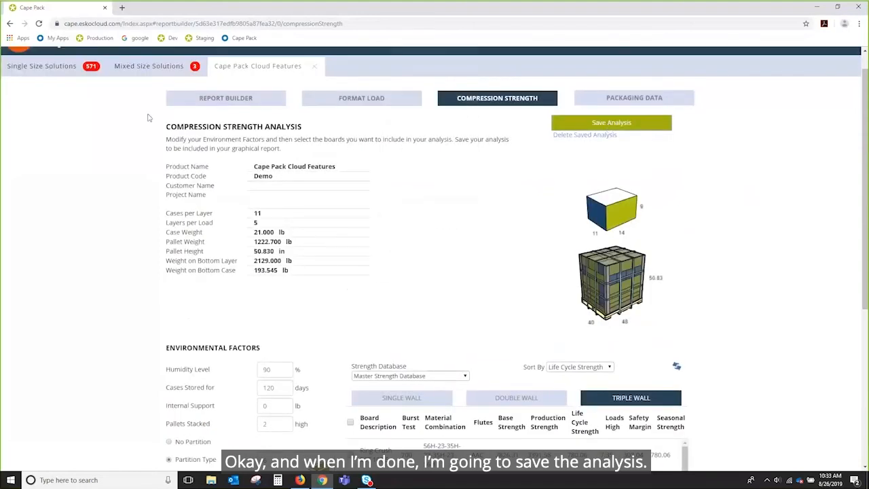
In the Report Builder, drop the single case graphic into the lower-right report slot and tilt the pallet view.
{"action": "left_click", "coordinate": [231, 101]}
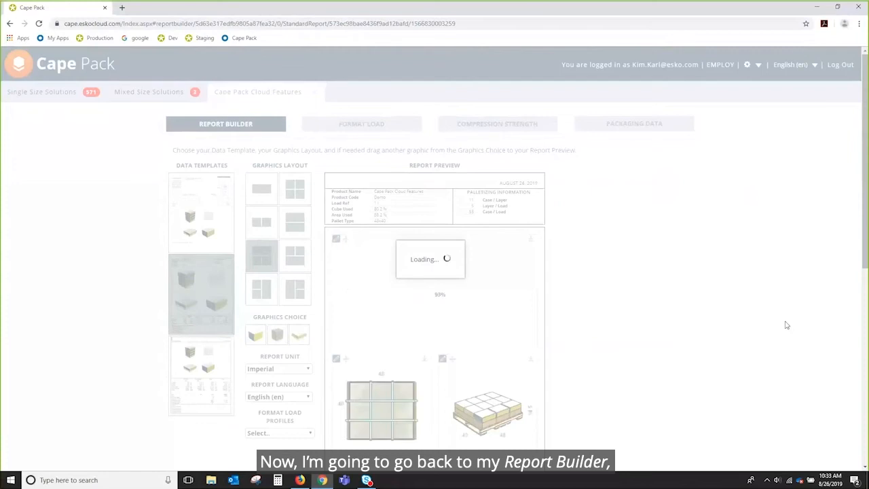
{"action": "scroll", "coordinate": [786, 325], "scroll_direction": "down", "scroll_amount": 6}
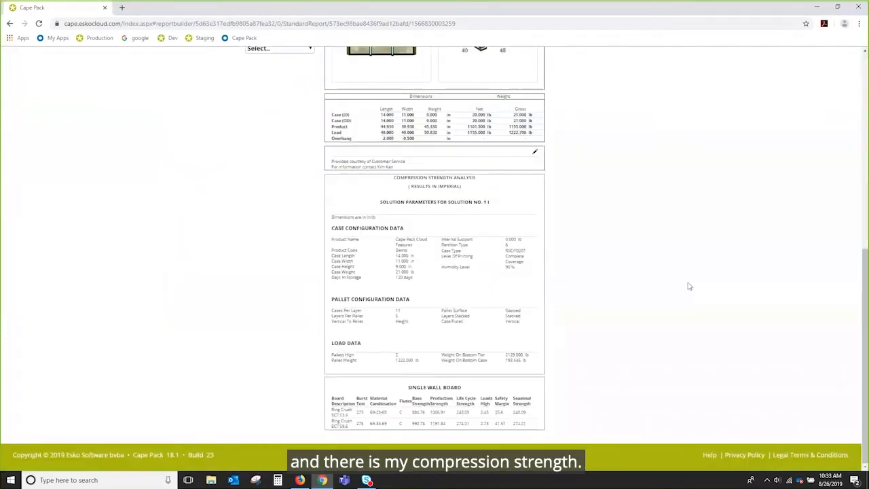
{"action": "scroll", "coordinate": [689, 285], "scroll_direction": "up", "scroll_amount": 5}
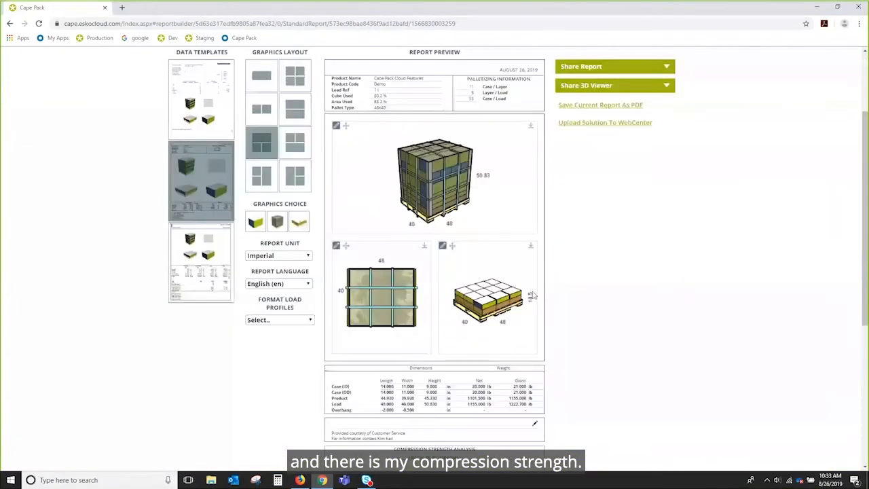
{"action": "left_click_drag", "start_coordinate": [252, 222], "coordinate": [476, 320]}
{"action": "left_click_drag", "start_coordinate": [451, 169], "coordinate": [453, 199]}
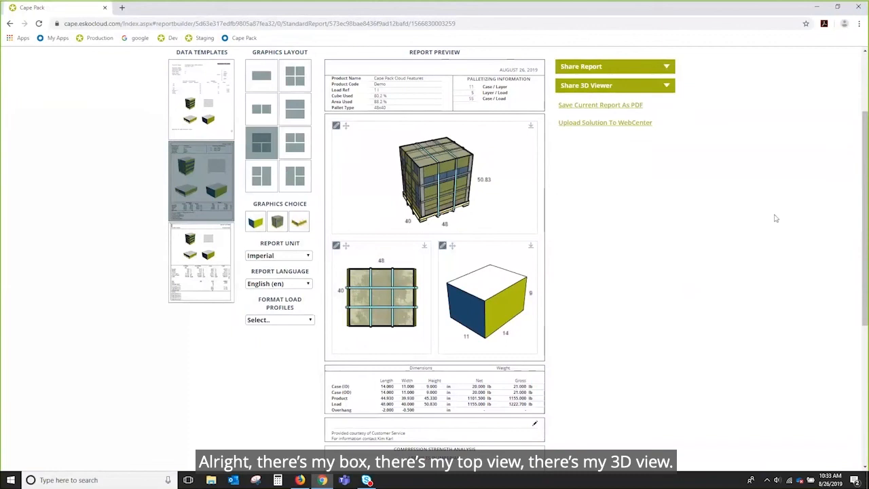
Download the report as a PDF and open the downloaded file.
{"action": "left_click", "coordinate": [585, 66]}
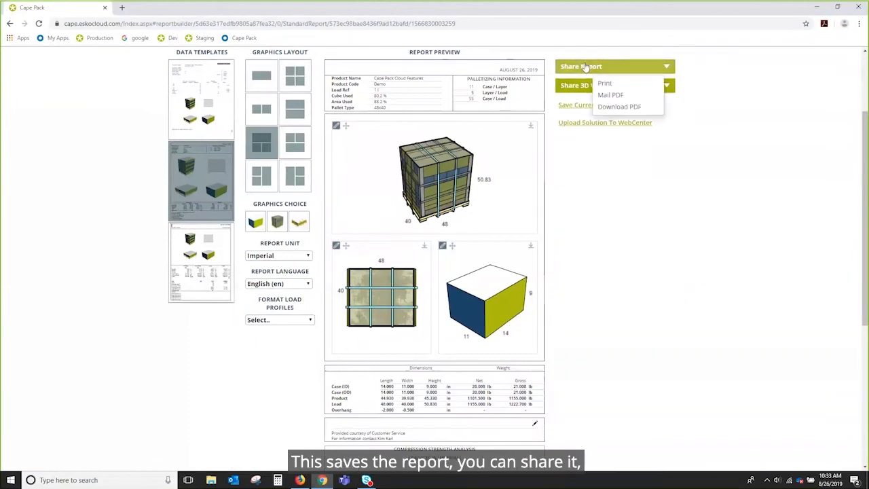
{"action": "left_click", "coordinate": [613, 110]}
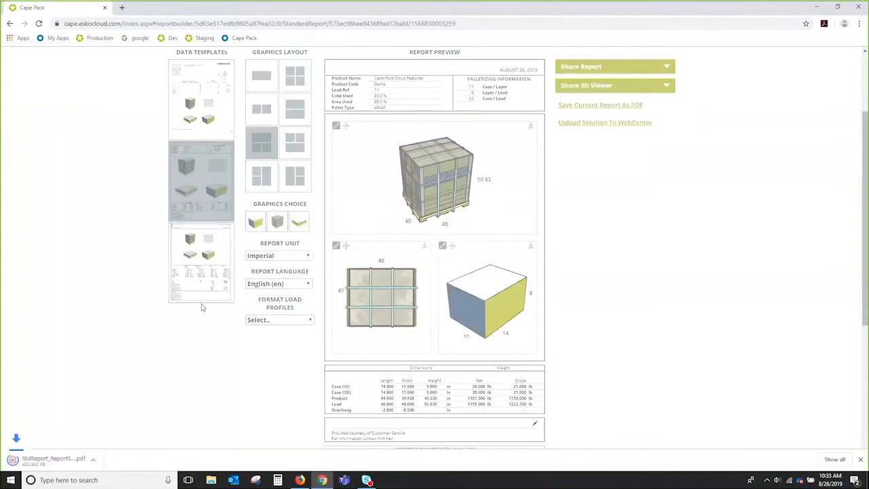
{"action": "left_click", "coordinate": [60, 461]}
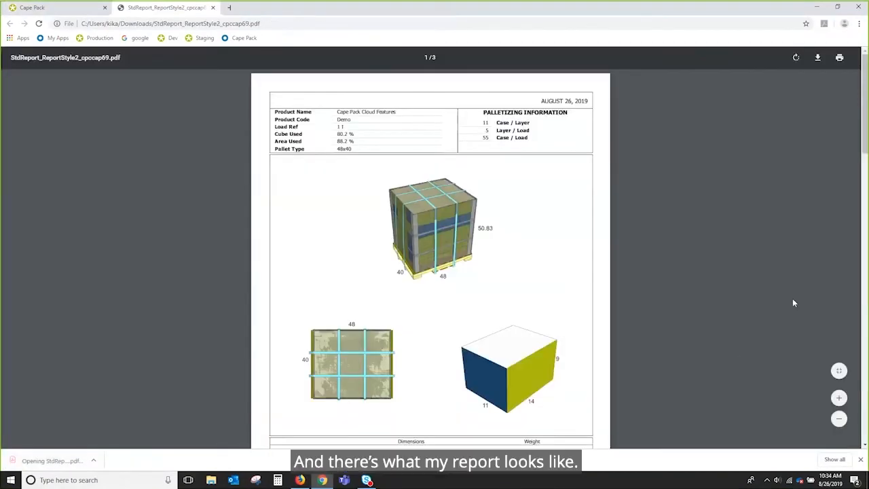
Scroll and zoom in on the downloaded report PDF to inspect its graphics.
{"action": "left_click_drag", "start_coordinate": [866, 151], "coordinate": [862, 185]}
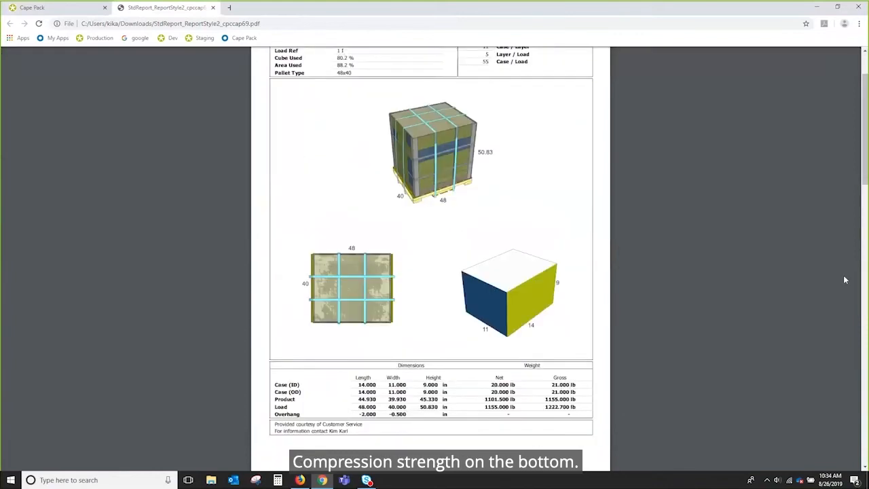
{"action": "left_click", "coordinate": [839, 421]}
{"action": "left_click", "coordinate": [839, 422]}
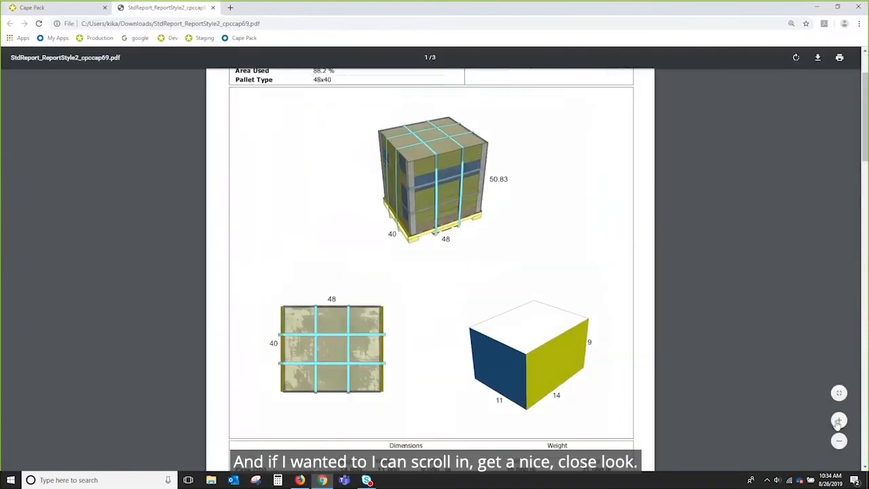
{"action": "left_click", "coordinate": [839, 422]}
{"action": "left_click", "coordinate": [839, 421]}
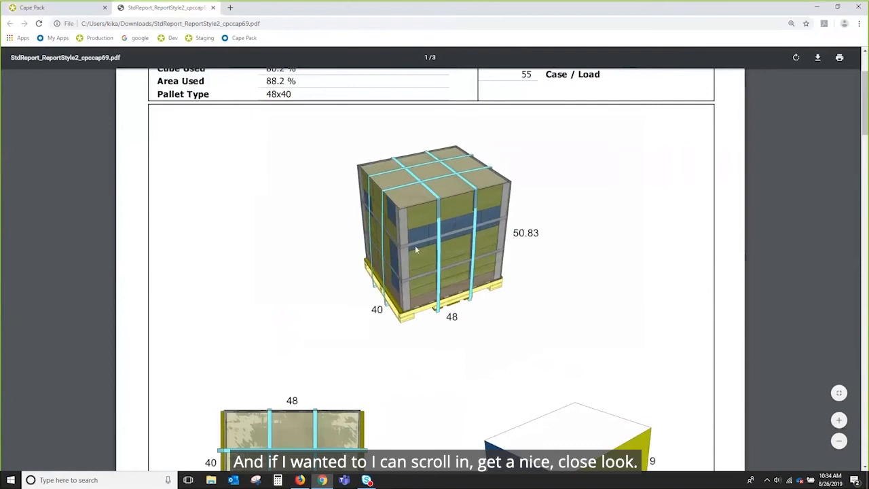
Return to Cape Pack, save the current report as PDF, and review the Share Saved Report options.
{"action": "key", "text": "ctrl+shift+Tab"}
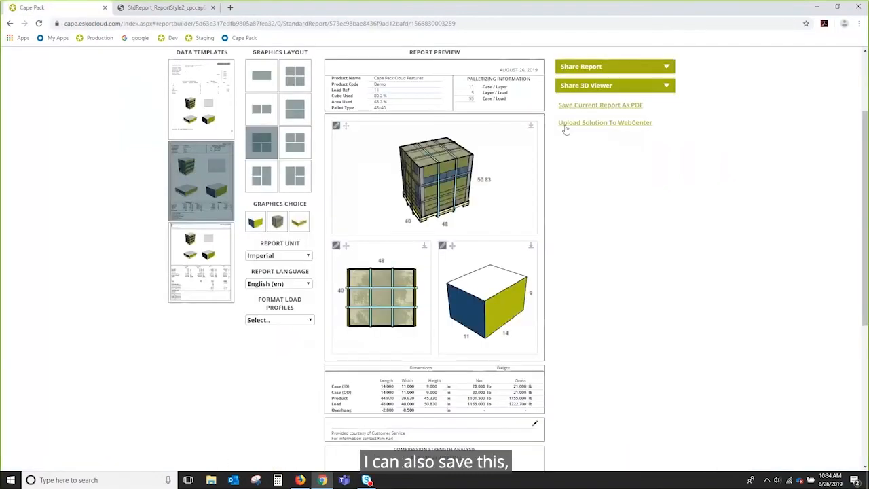
{"action": "left_click", "coordinate": [602, 105]}
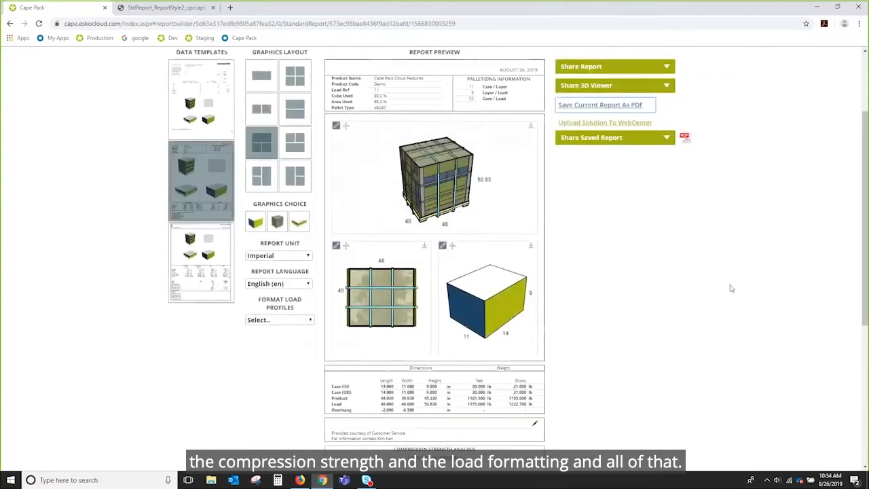
{"action": "scroll", "coordinate": [731, 287], "scroll_direction": "up", "scroll_amount": 1}
{"action": "scroll", "coordinate": [731, 289], "scroll_direction": "up", "scroll_amount": 1}
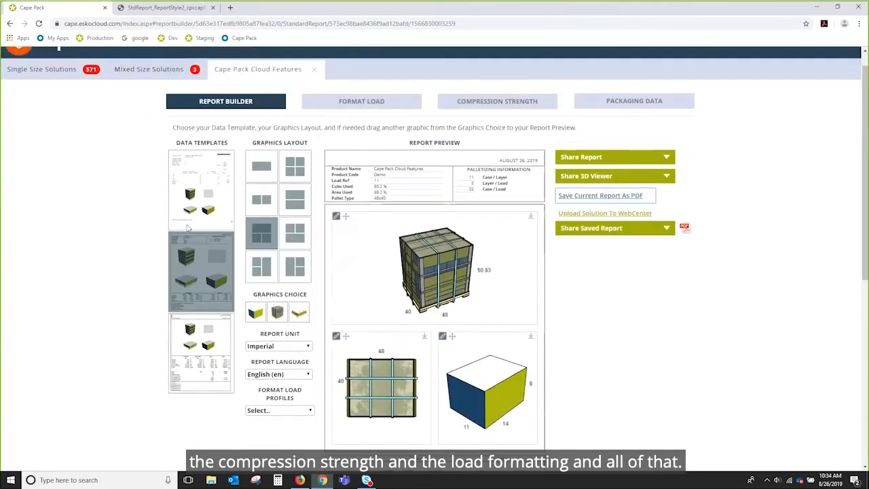
{"action": "left_click", "coordinate": [614, 230]}
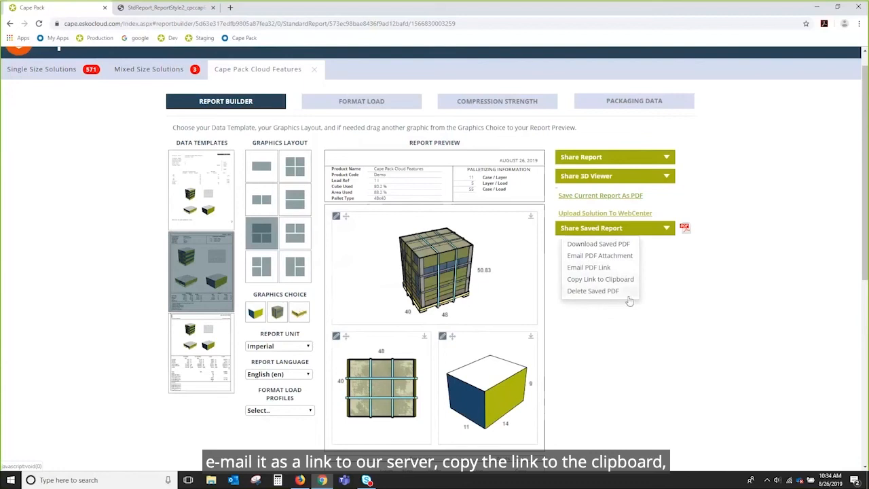
{"action": "left_click", "coordinate": [749, 292]}
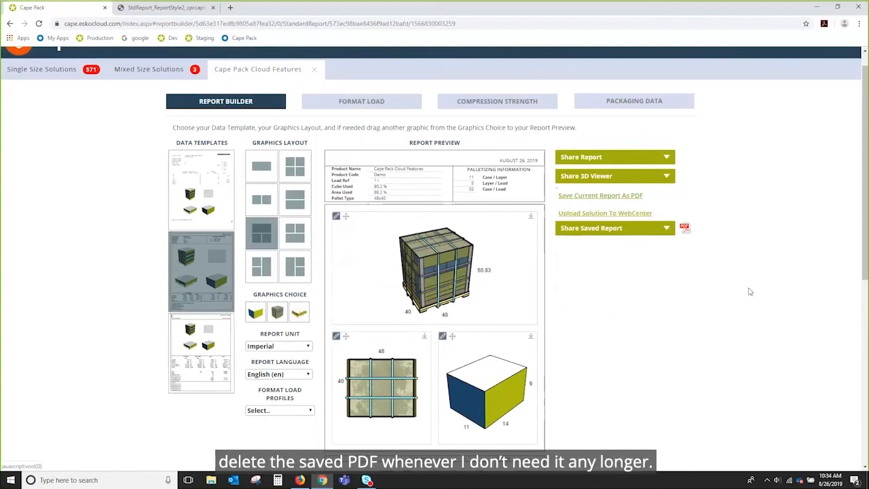
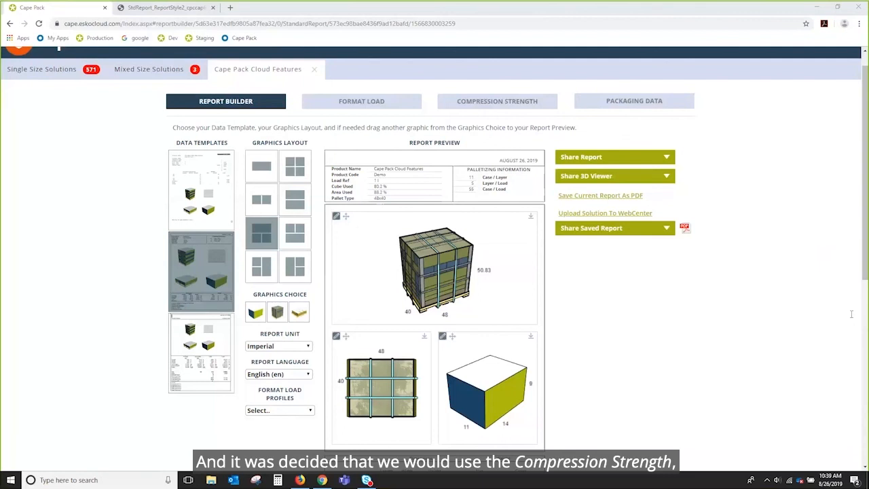
Open the Compression Strength analysis and set the partition option to Custom Partition.
{"action": "left_click", "coordinate": [505, 101]}
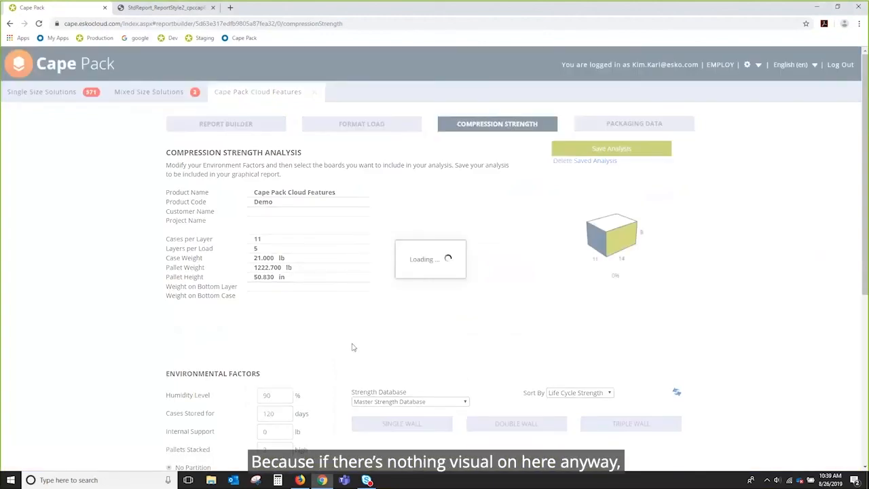
{"action": "scroll", "coordinate": [351, 347], "scroll_direction": "down", "scroll_amount": 1}
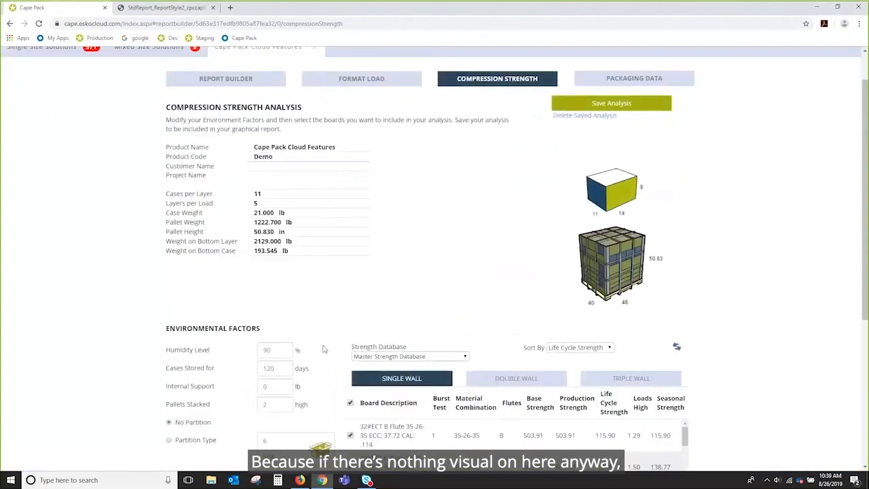
{"action": "scroll", "coordinate": [351, 326], "scroll_direction": "down", "scroll_amount": 2}
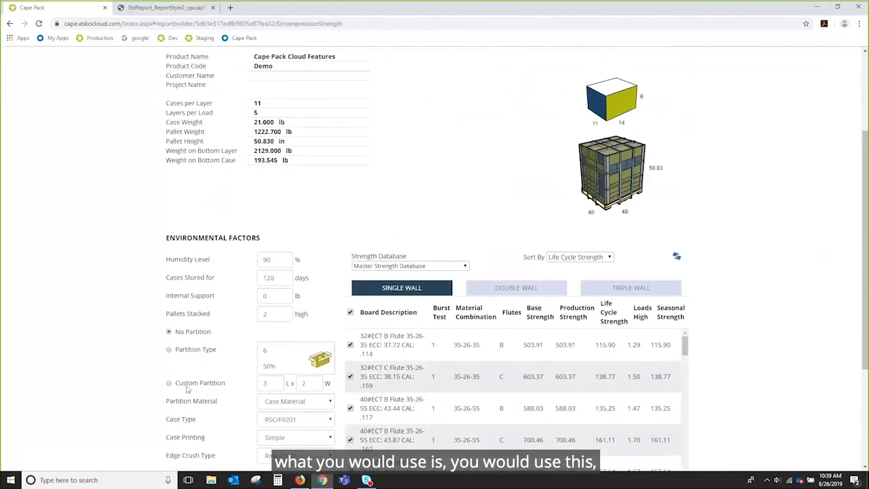
{"action": "left_click", "coordinate": [169, 383]}
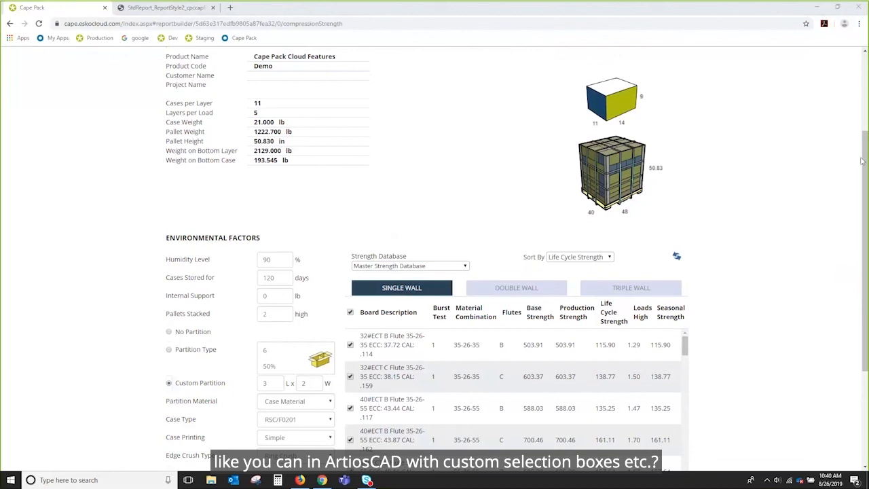
Open the company Settings page and scroll through its report display options.
{"action": "left_click_drag", "start_coordinate": [863, 161], "coordinate": [725, 48]}
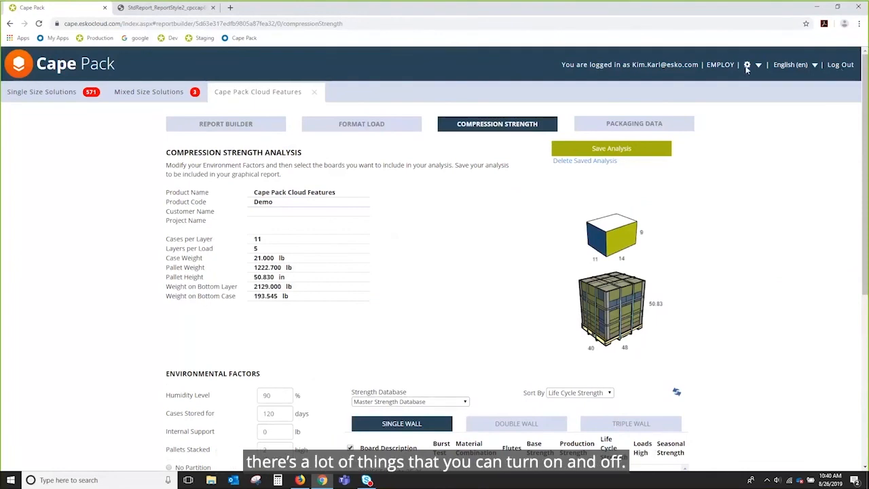
{"action": "left_click", "coordinate": [748, 65]}
{"action": "left_click", "coordinate": [707, 91]}
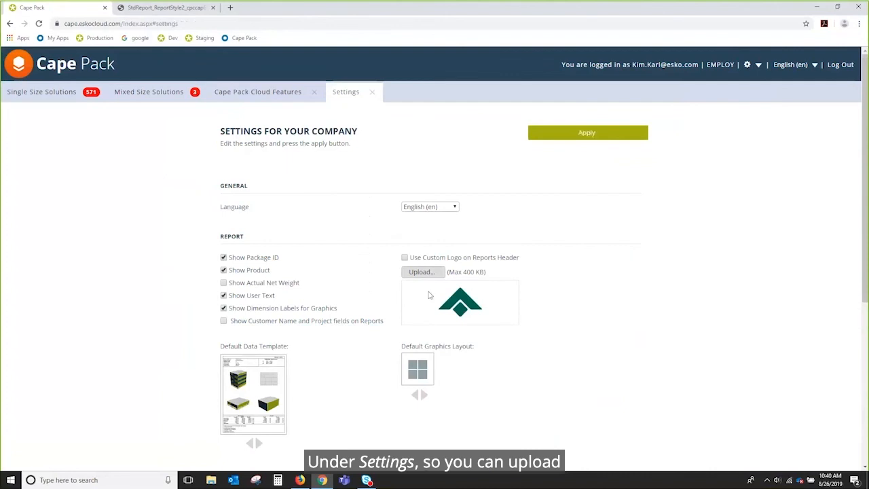
{"action": "scroll", "coordinate": [620, 277], "scroll_direction": "down", "scroll_amount": 3}
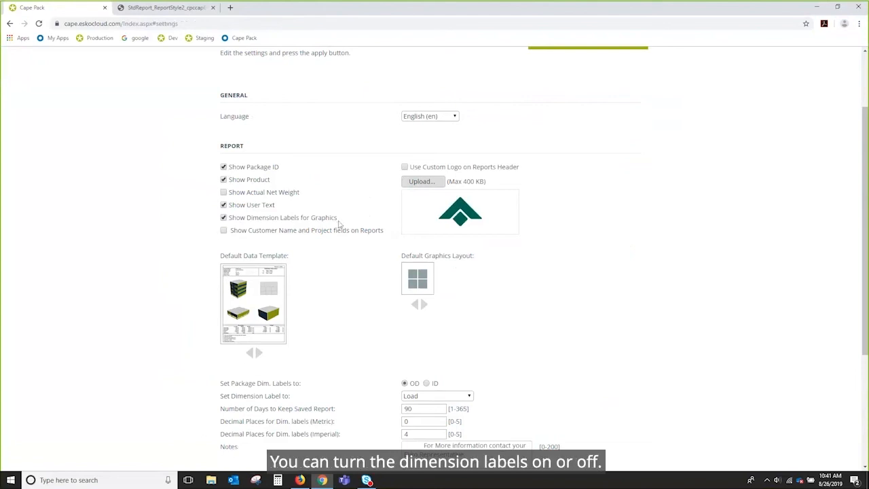
{"action": "scroll", "coordinate": [503, 268], "scroll_direction": "down", "scroll_amount": 1}
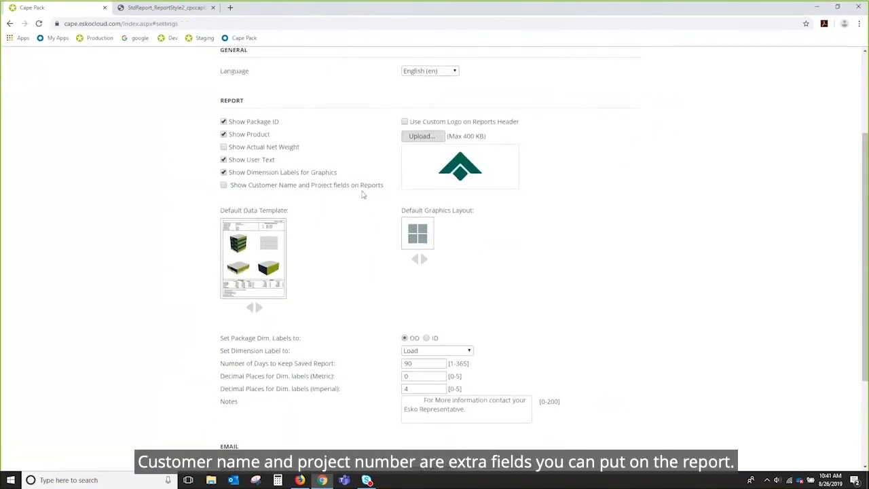
{"action": "scroll", "coordinate": [669, 266], "scroll_direction": "down", "scroll_amount": 3}
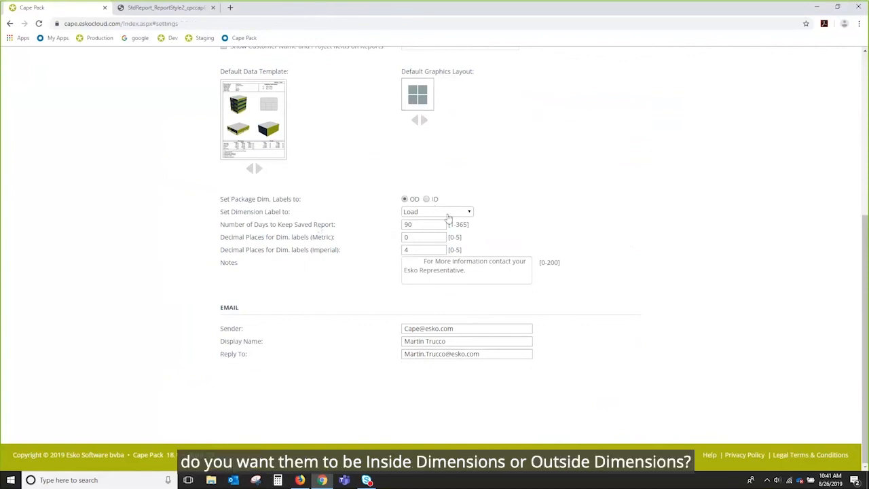
Inspect the choices for the dimension label setting and scroll back through the company report settings.
{"action": "left_click", "coordinate": [470, 212]}
{"action": "left_click", "coordinate": [401, 223]}
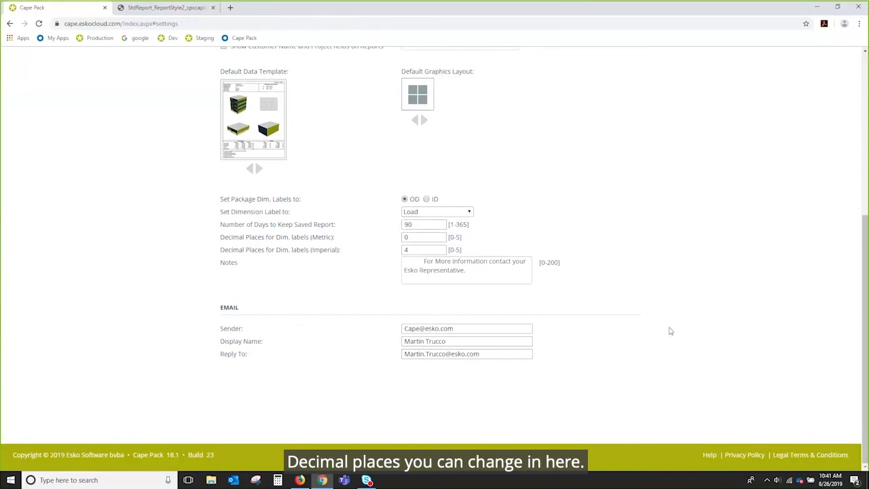
{"action": "scroll", "coordinate": [669, 331], "scroll_direction": "up", "scroll_amount": 3}
{"action": "scroll", "coordinate": [669, 330], "scroll_direction": "up", "scroll_amount": 1}
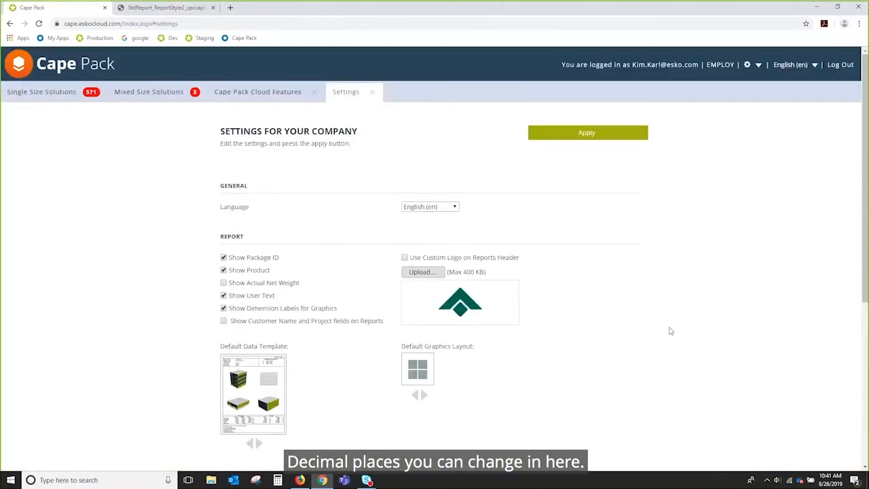
{"action": "scroll", "coordinate": [670, 331], "scroll_direction": "down", "scroll_amount": 3}
{"action": "scroll", "coordinate": [669, 330], "scroll_direction": "up", "scroll_amount": 3}
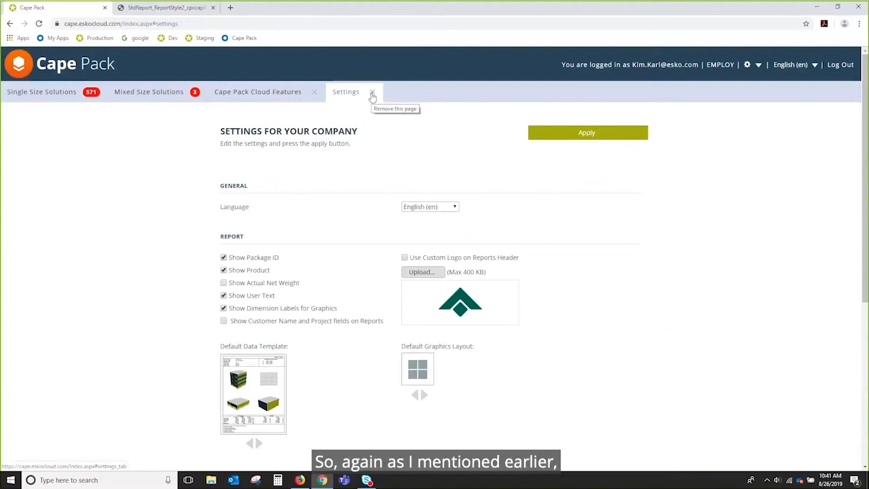
Close the Settings page and switch back to the Report Builder.
{"action": "left_click", "coordinate": [372, 93]}
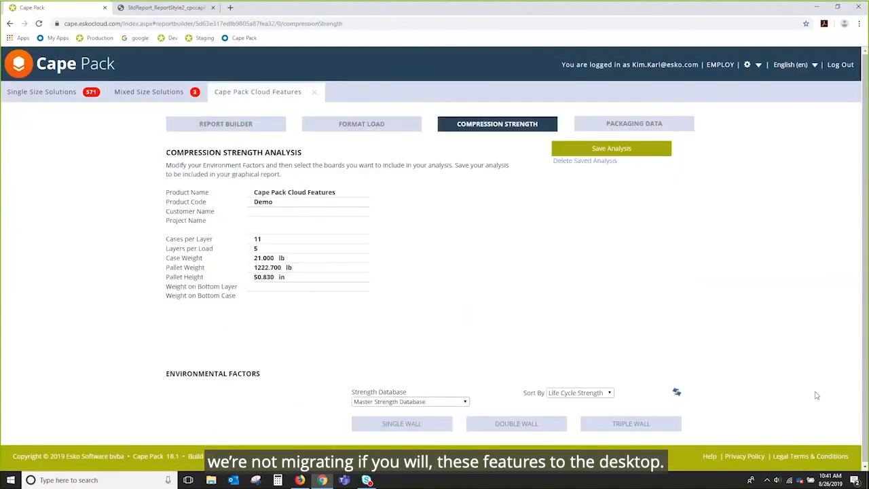
{"action": "left_click", "coordinate": [229, 125]}
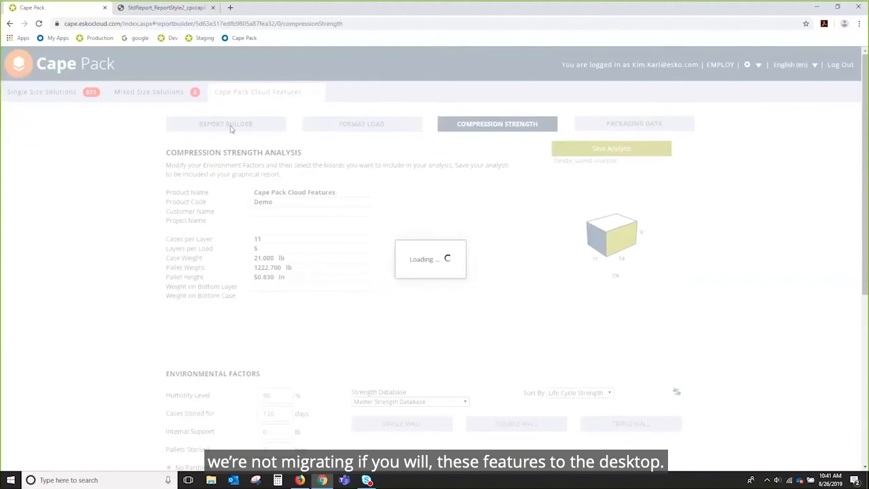